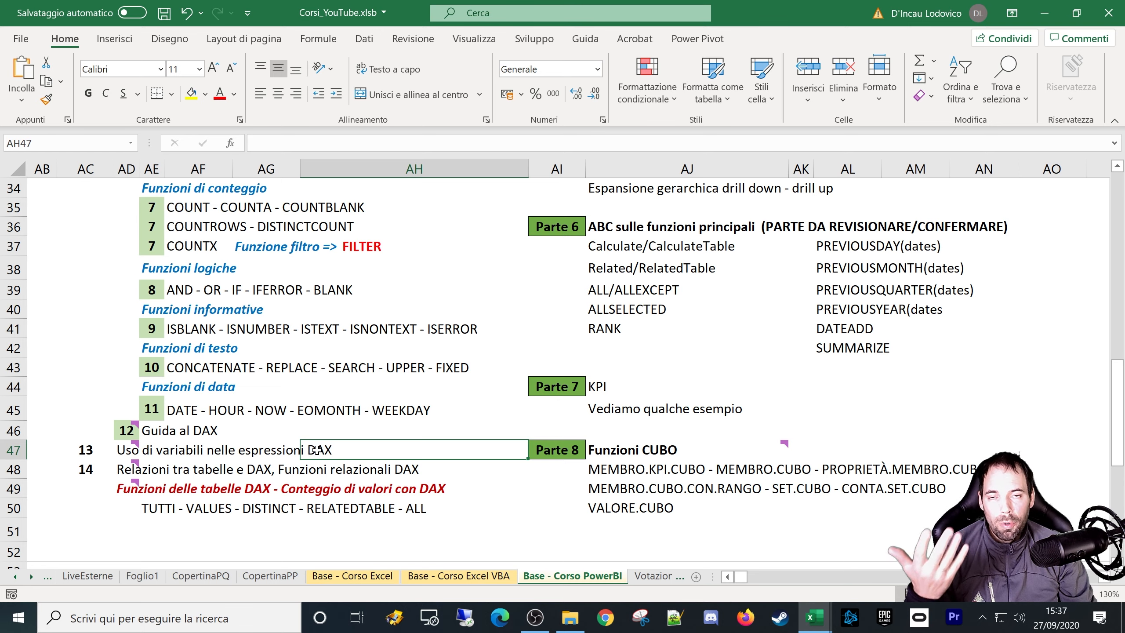
Switch to the workbook "L12 Variabili DAX calcoliamo il LT Pesato Medio.xlsb".
click(269, 450)
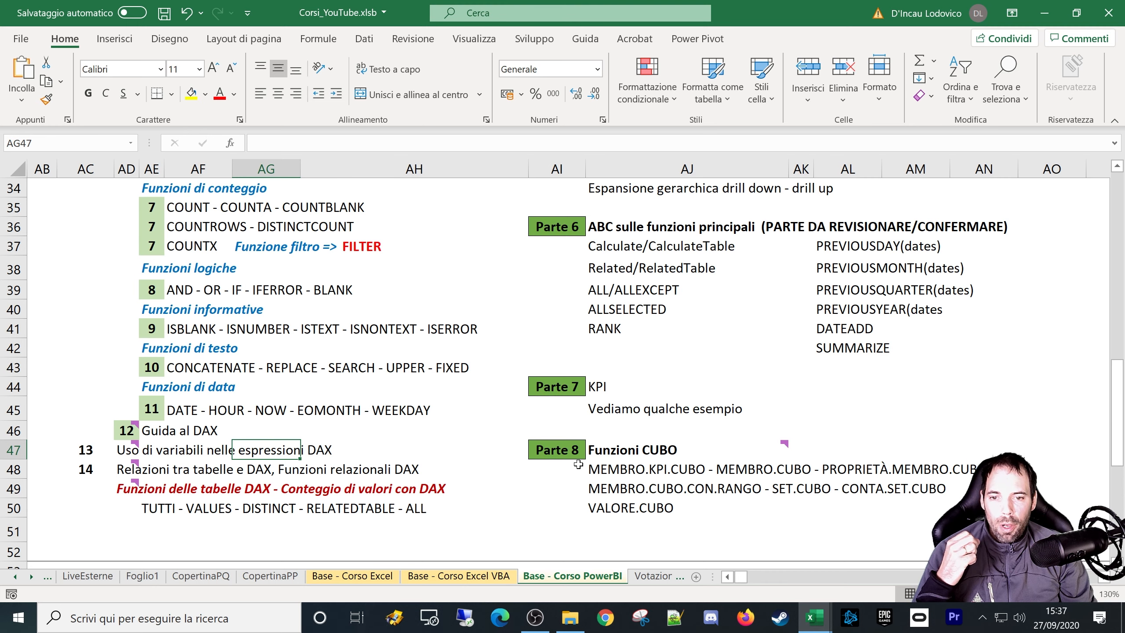
mouse_move(815, 617)
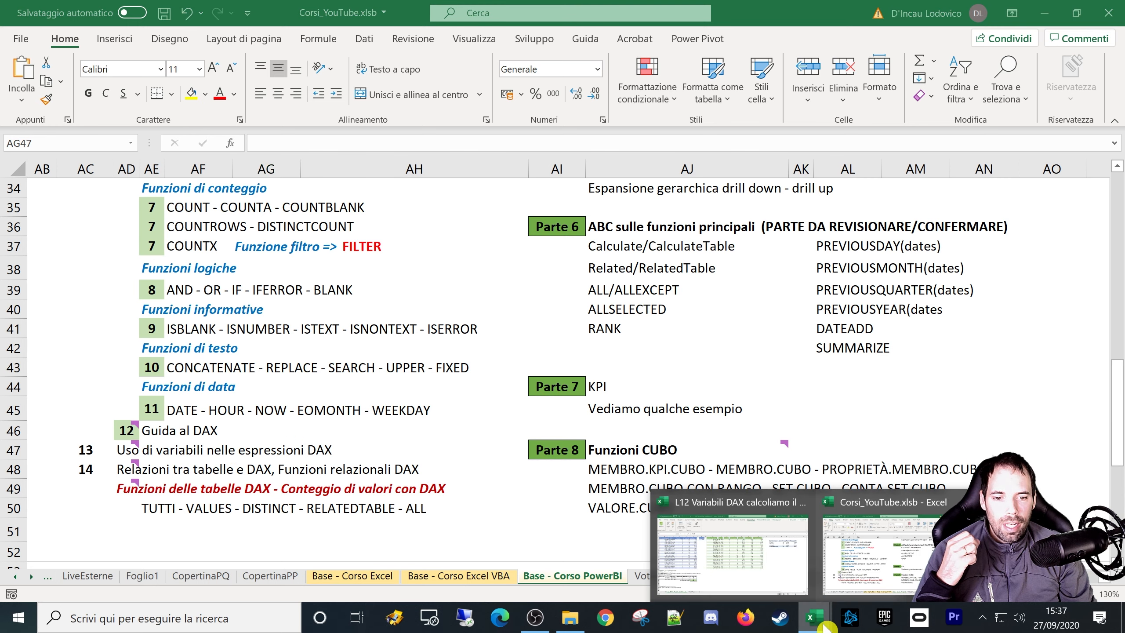
click(753, 548)
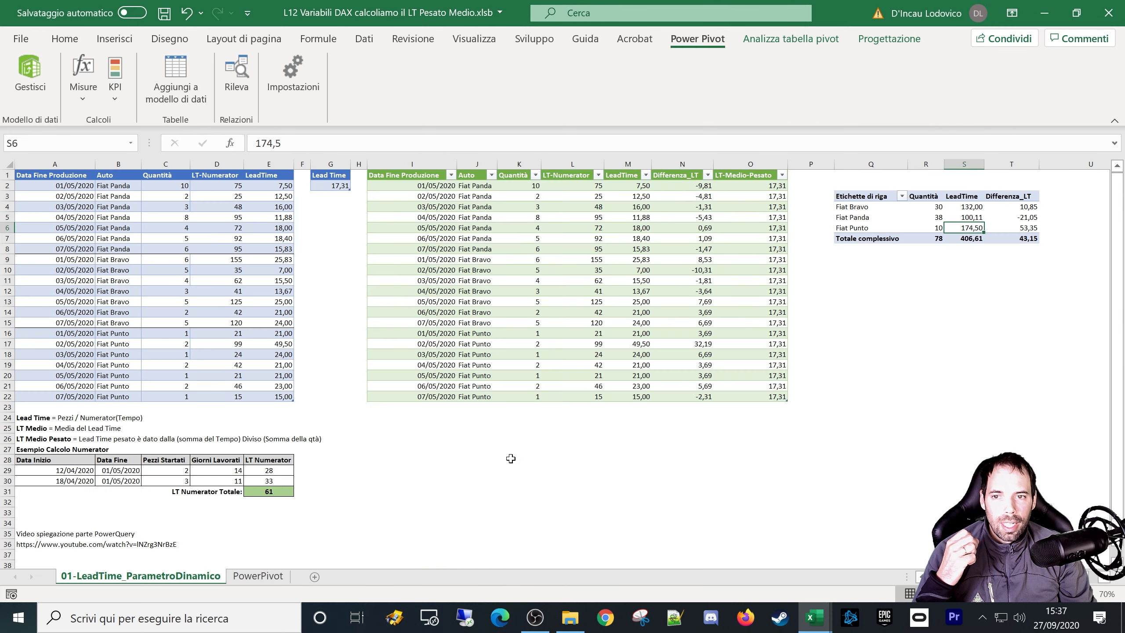
Examine the blue production table's rows and the LT-Medio-Pesato column of the green result table.
click(45, 178)
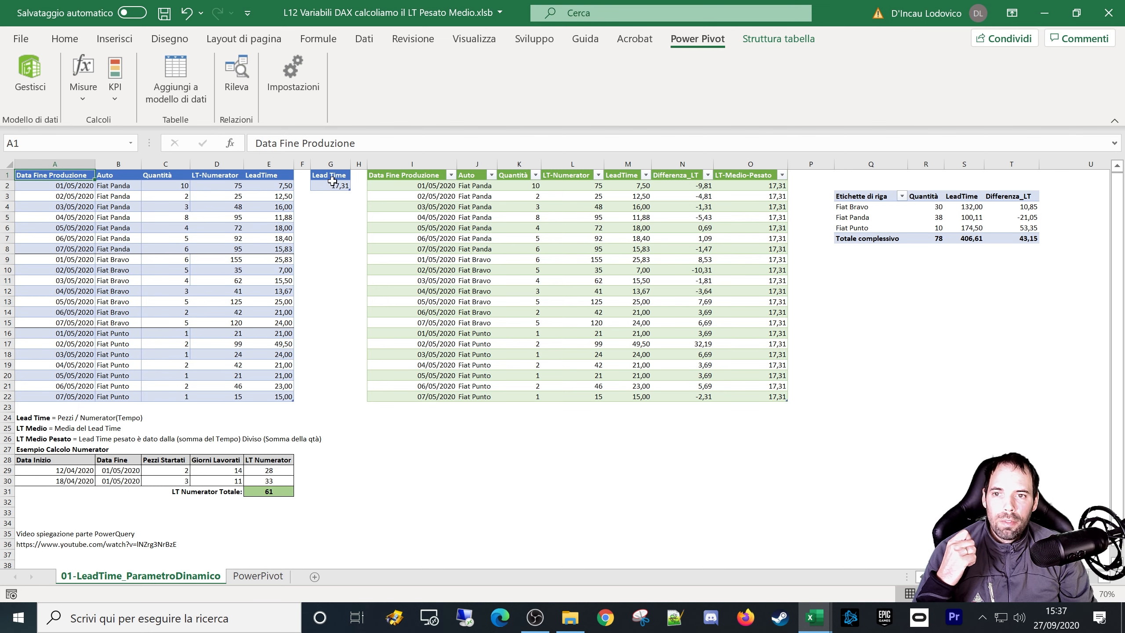
drag(760, 185, 793, 408)
drag(60, 280, 231, 278)
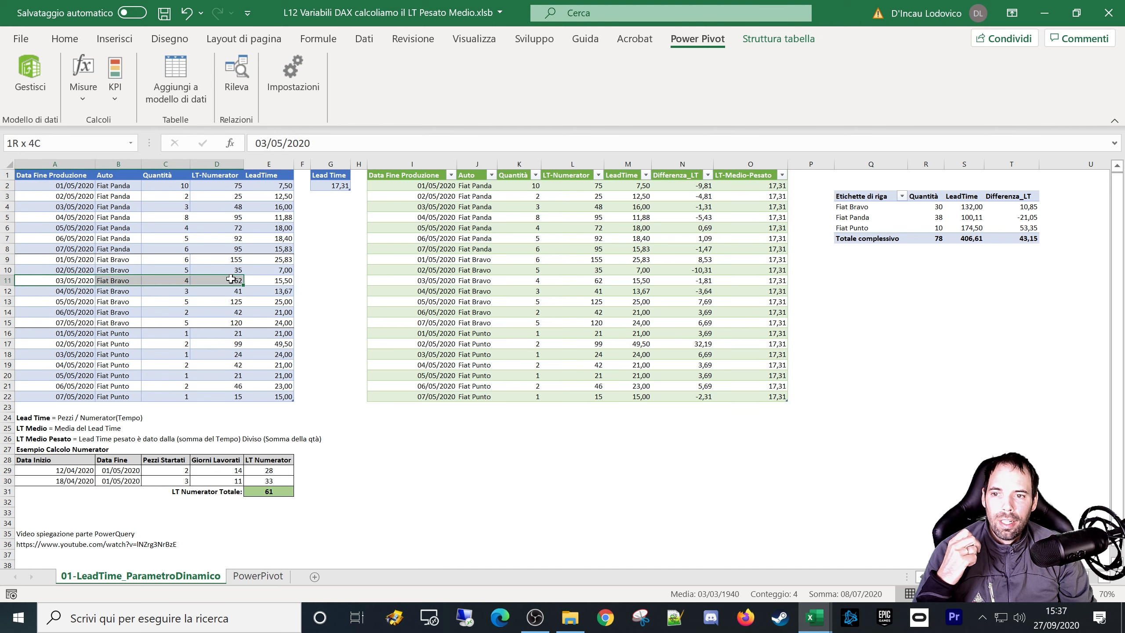
drag(43, 312, 245, 314)
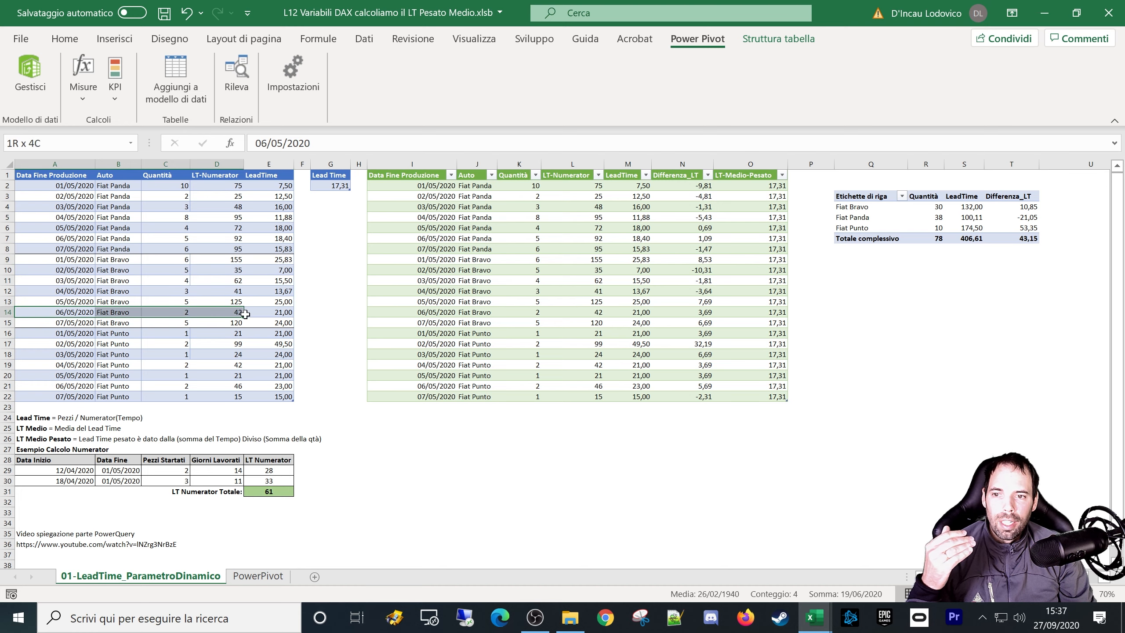
click(753, 186)
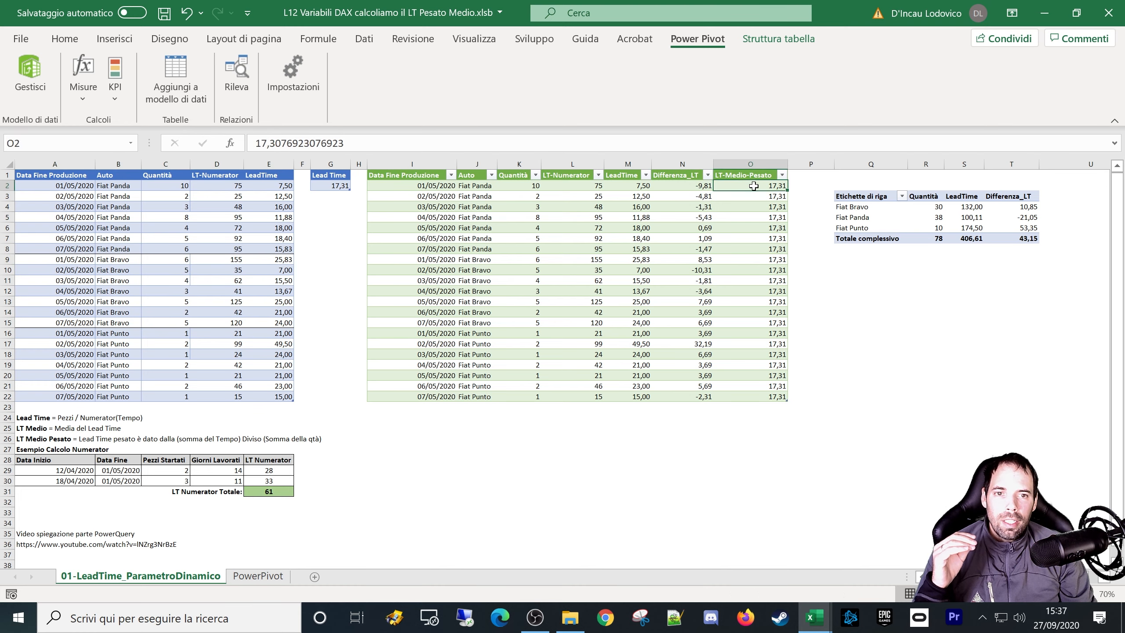
drag(753, 186, 755, 397)
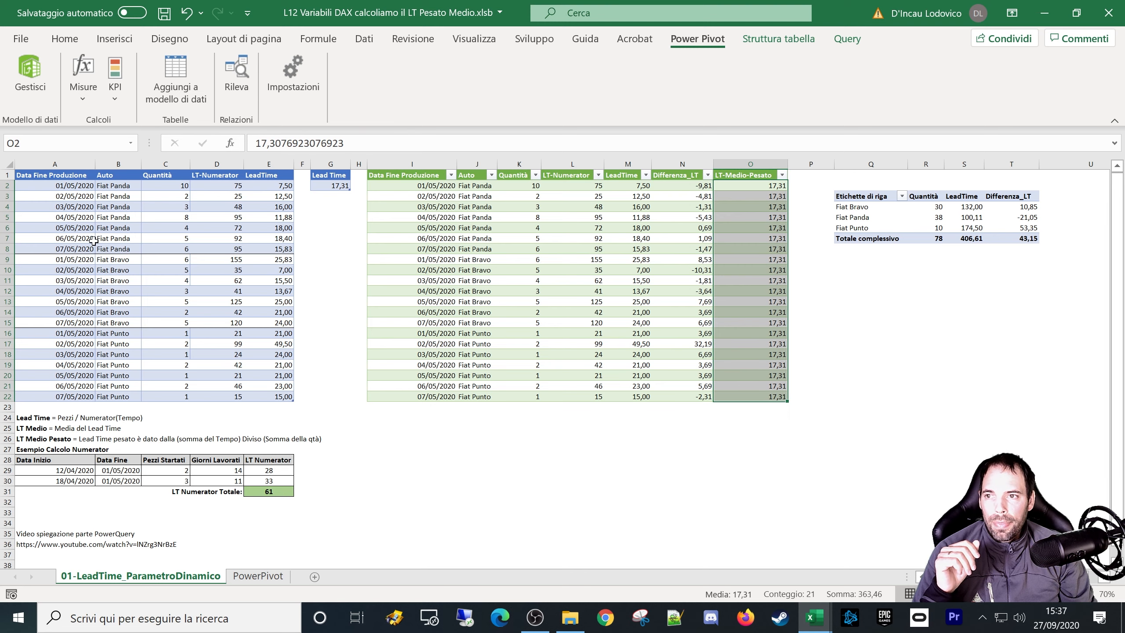
Open the Power Query editor and inspect the Origine and Somma_Quantità steps of the 02_Parametro-Dinamico_Qty query.
click(364, 38)
click(17, 109)
click(66, 377)
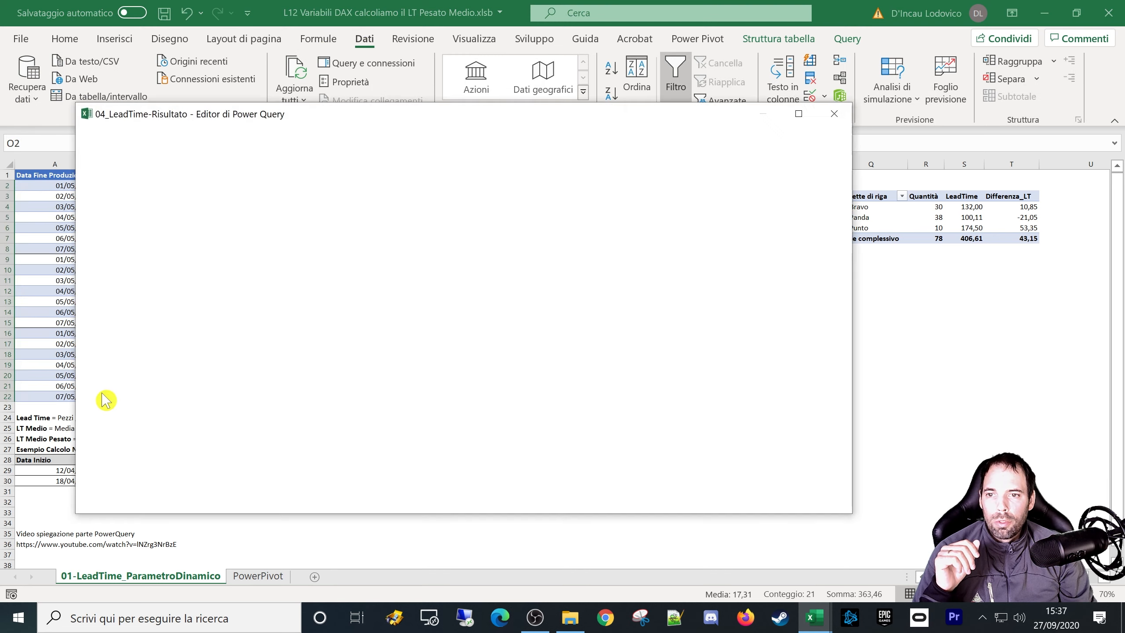
click(163, 285)
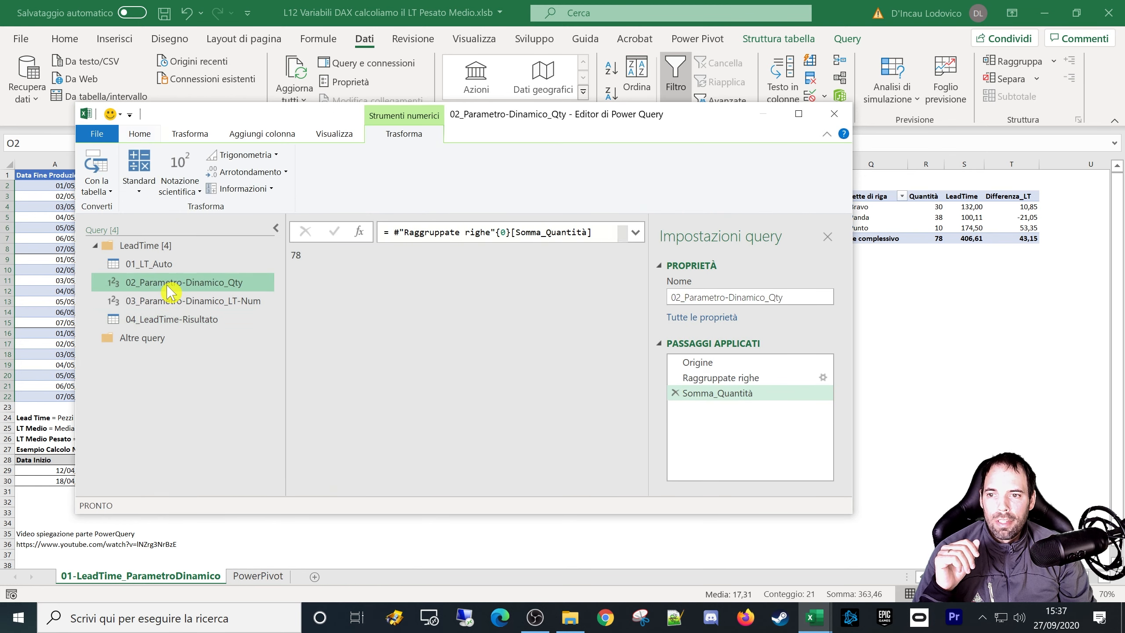
click(709, 362)
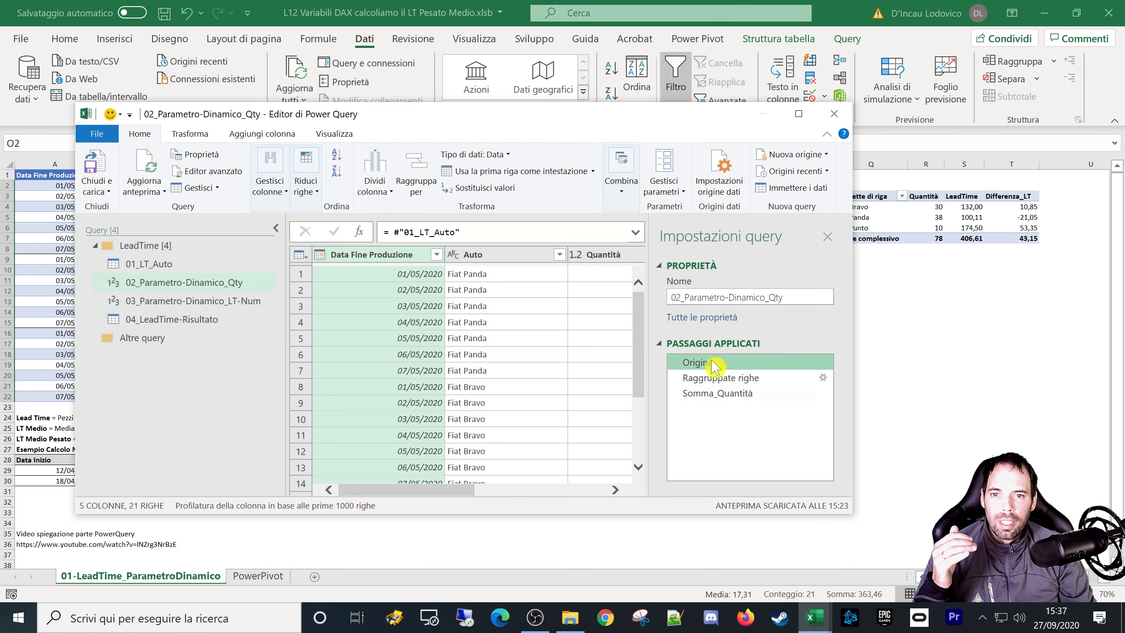
click(744, 394)
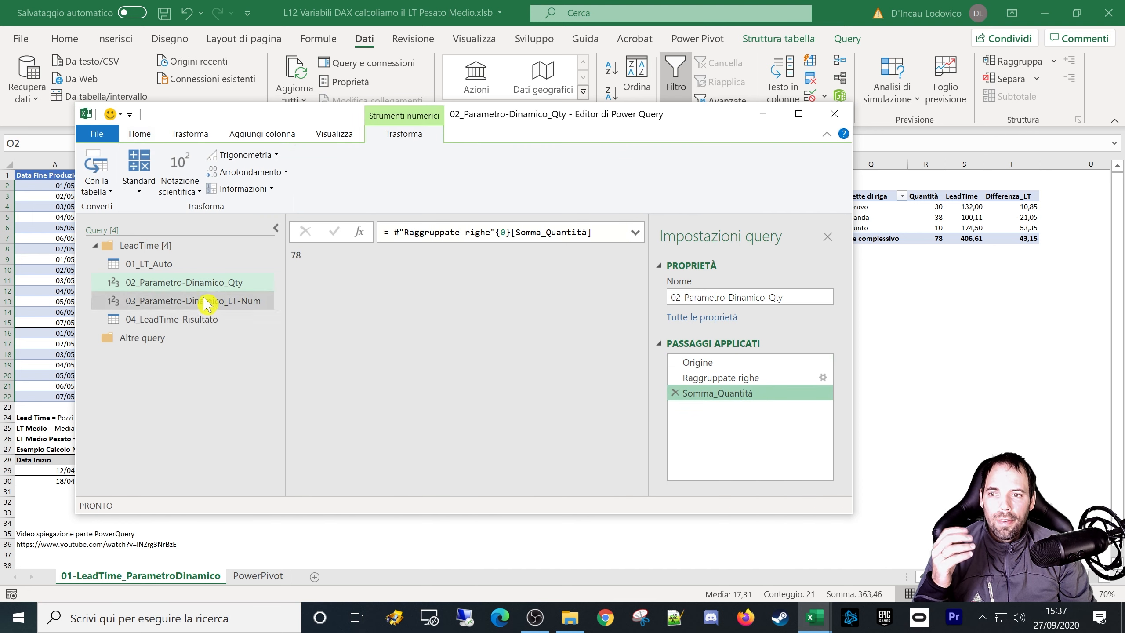
Review the 03_Parametro-Dinamico_LT-Num query and the LT-Pesato step of 04_LeadTime-Risultato, and close the Power Query editor.
click(194, 291)
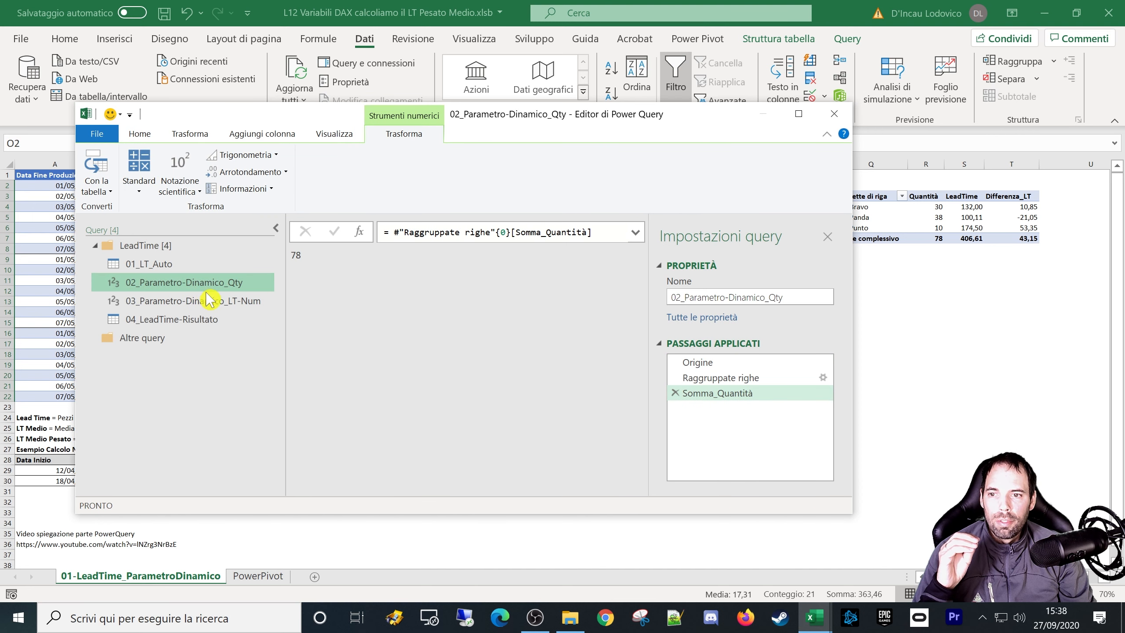
click(220, 301)
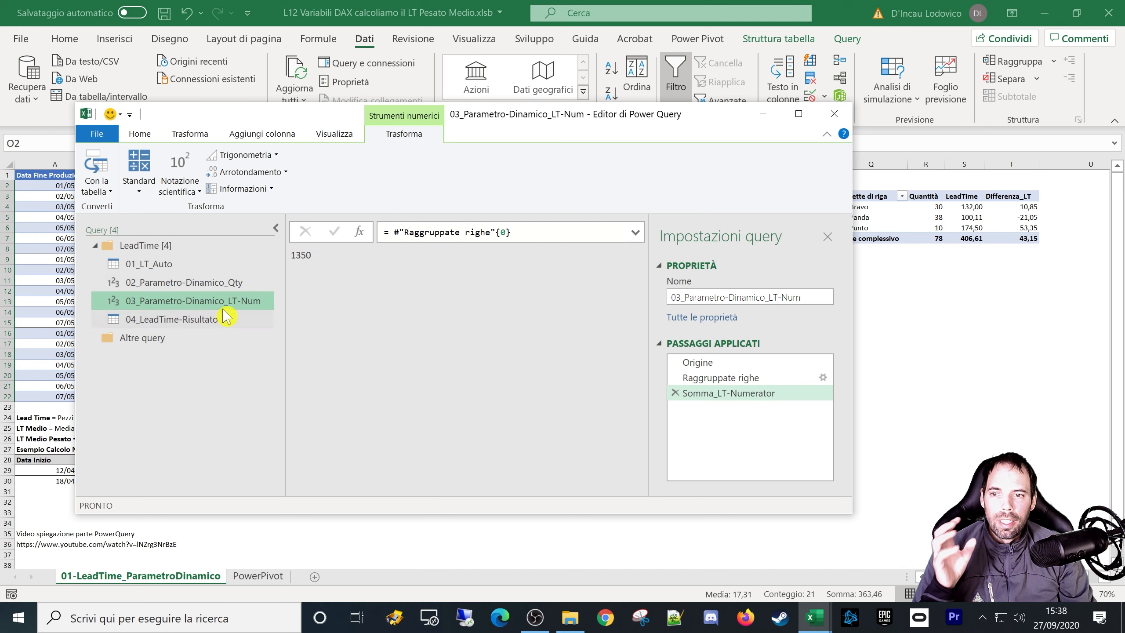
click(206, 319)
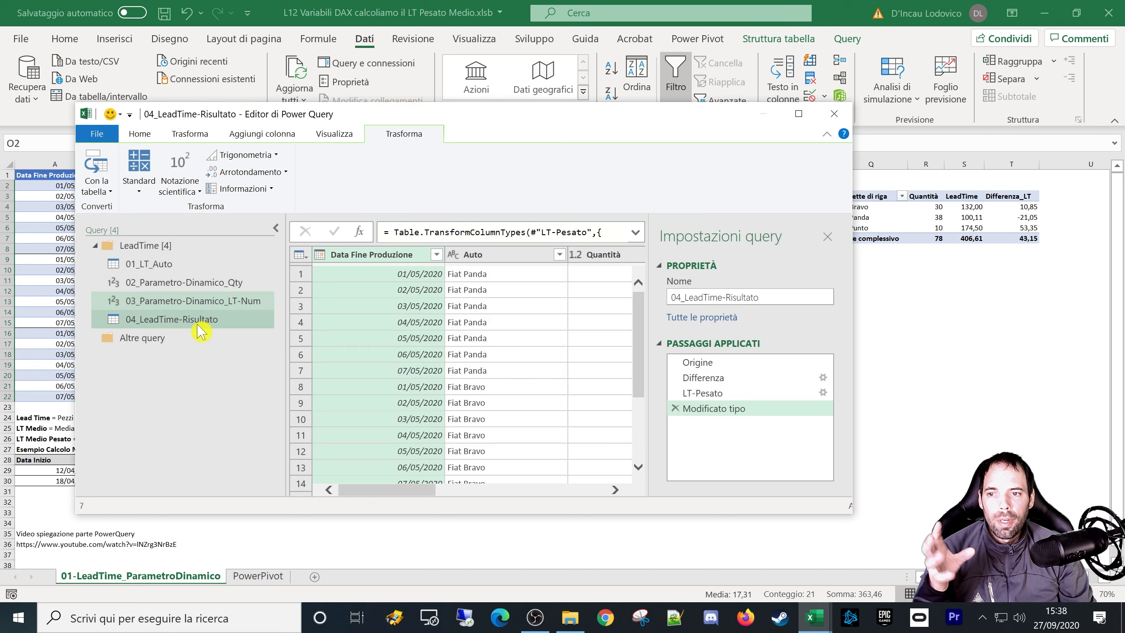
click(726, 393)
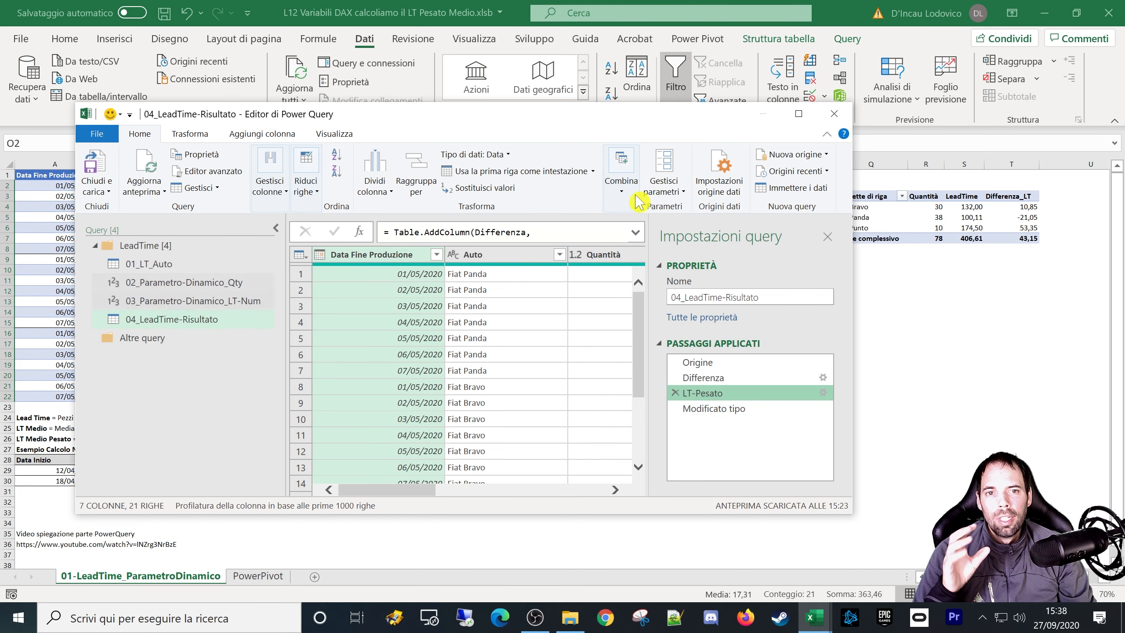
click(835, 119)
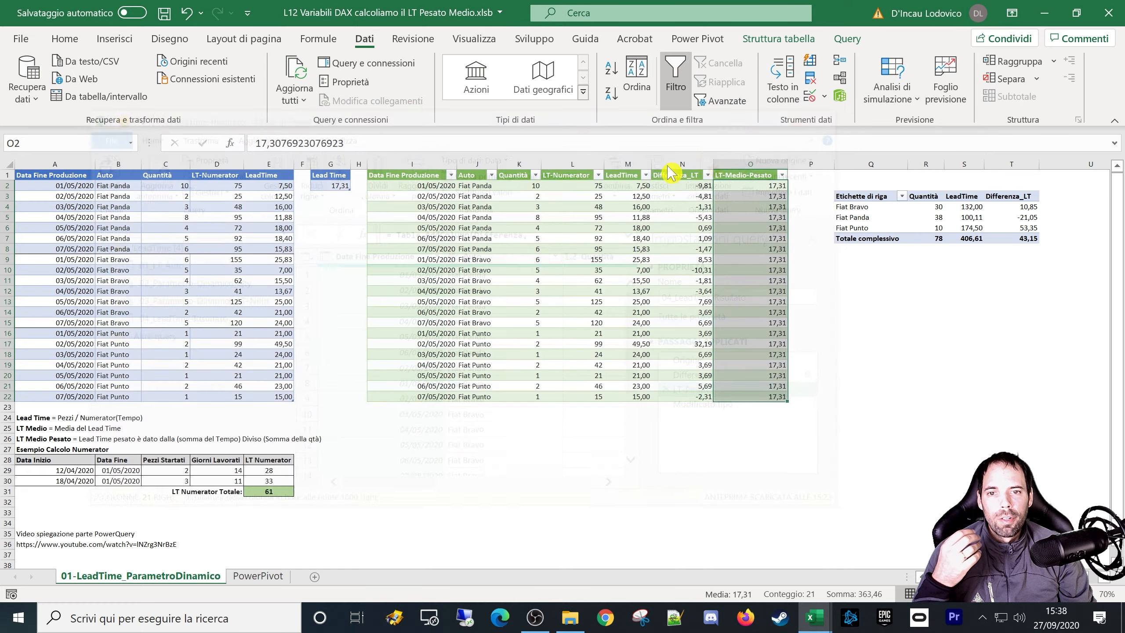
Compare the Fiat Panda LeadTime values in the green result table with the LeadTime column of the pivot table.
click(419, 185)
drag(401, 174, 758, 398)
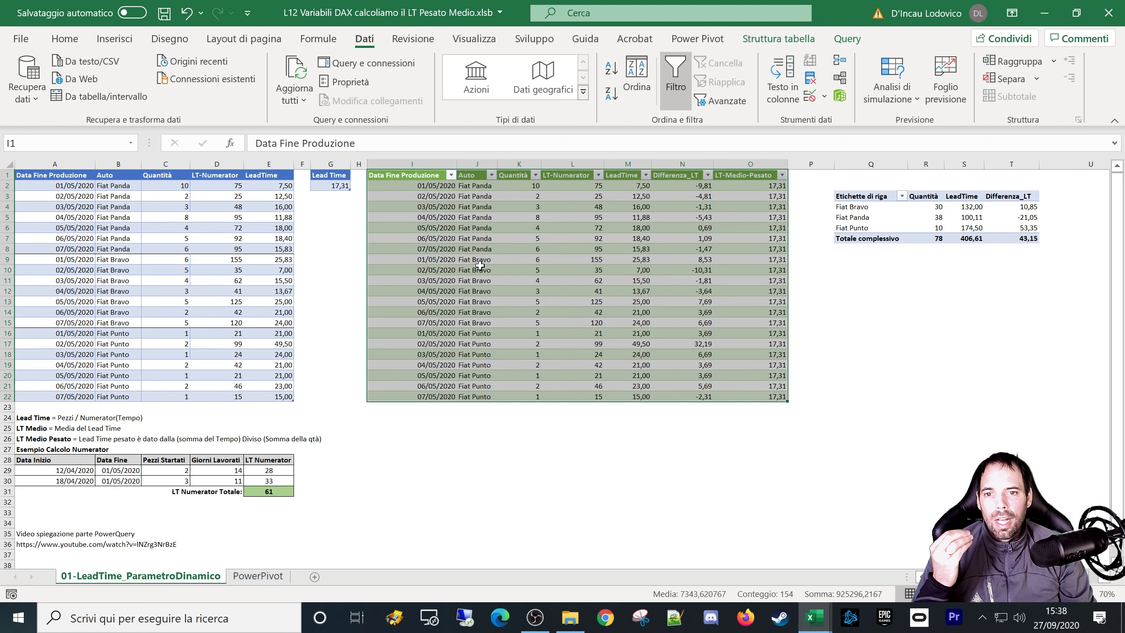
click(964, 198)
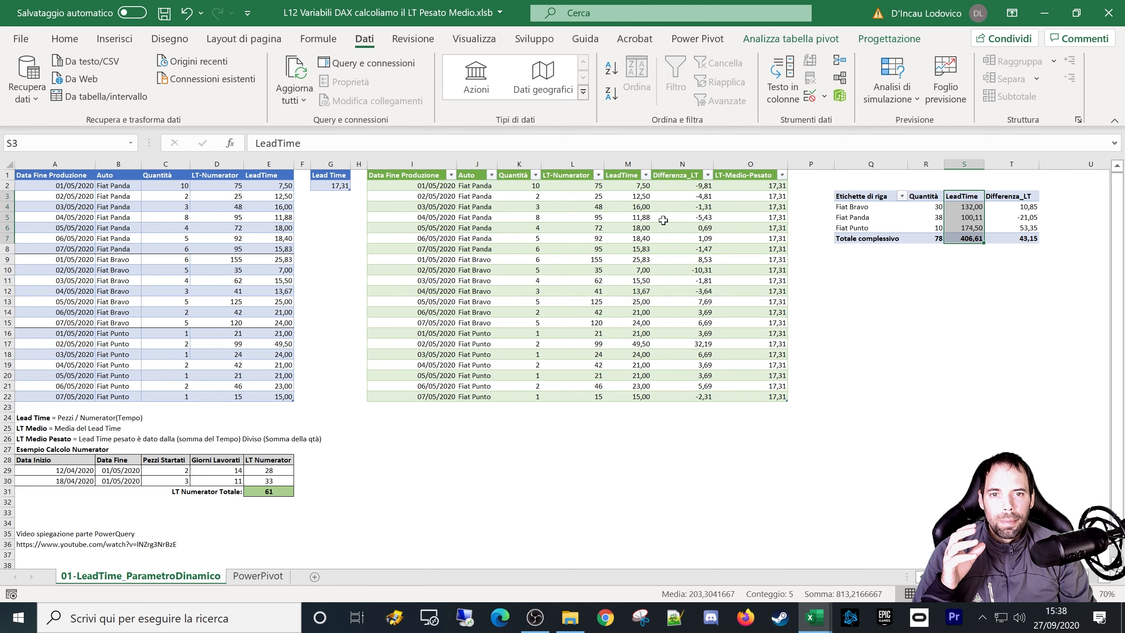
drag(624, 186, 620, 246)
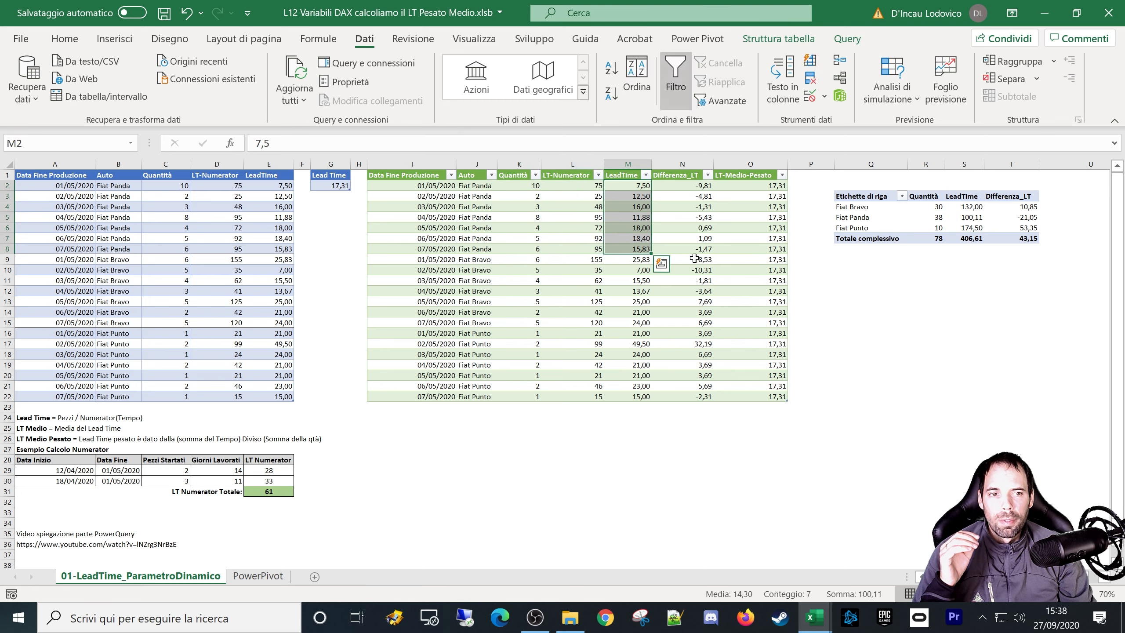
click(969, 209)
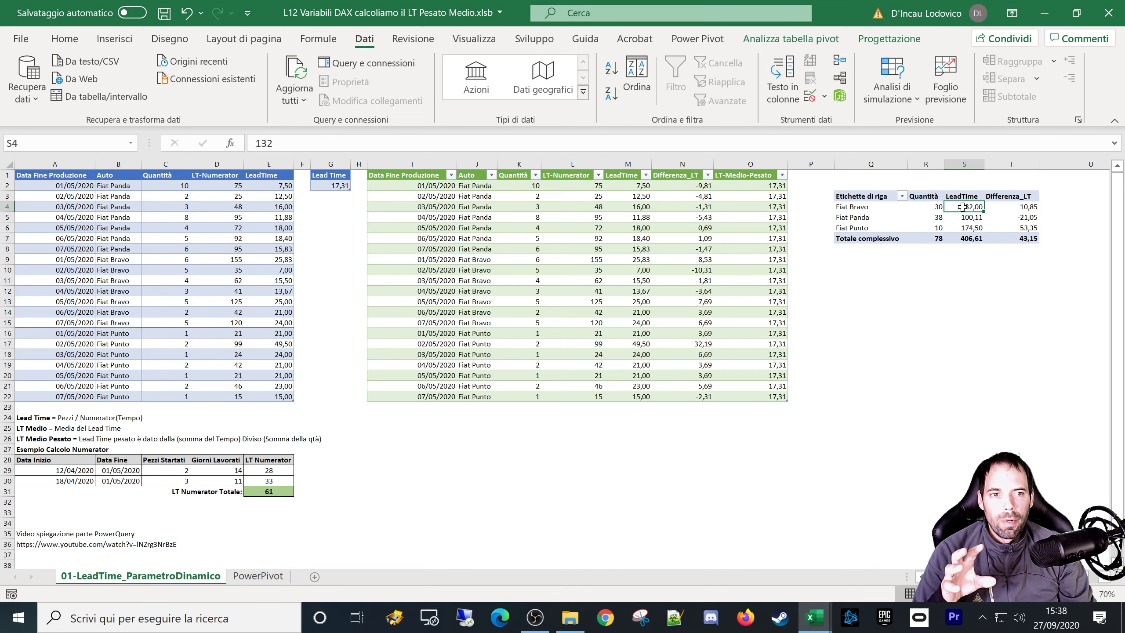
Examine the LT-Medio-Pesato and Auto columns against the pivot table's LeadTime per car and its grand total row.
drag(760, 186, 764, 407)
click(764, 406)
click(768, 184)
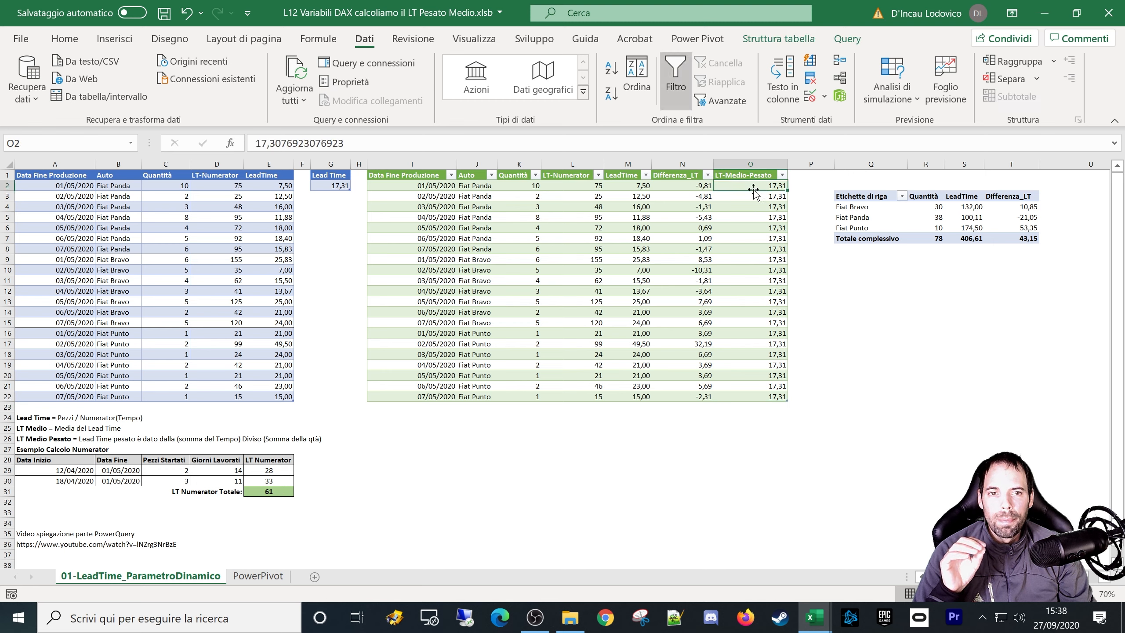
drag(487, 189, 480, 395)
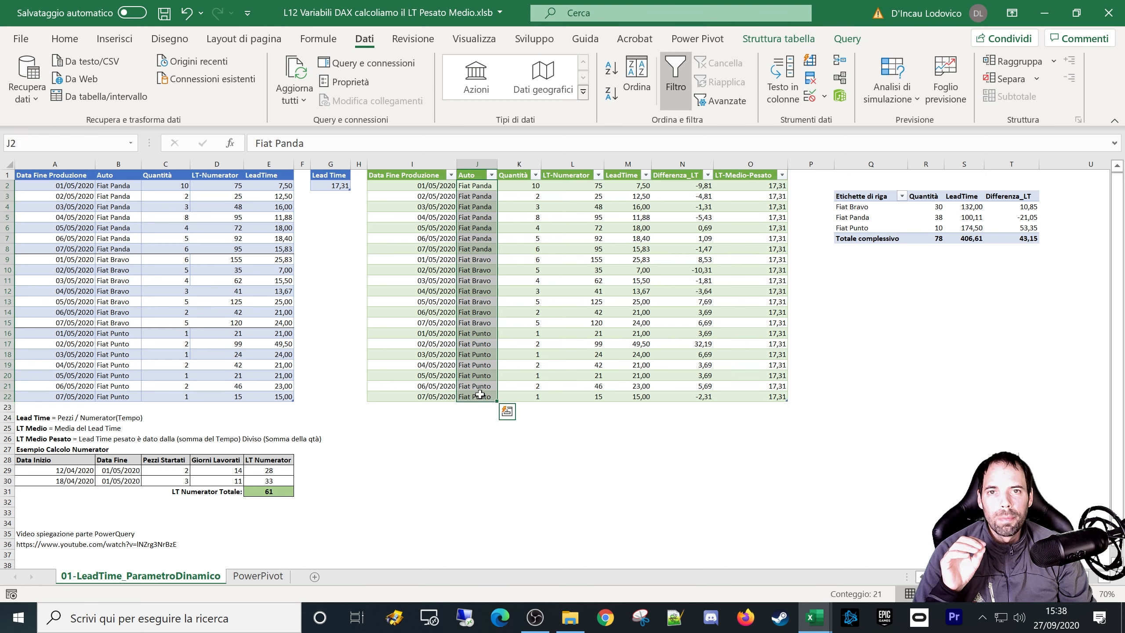
click(972, 205)
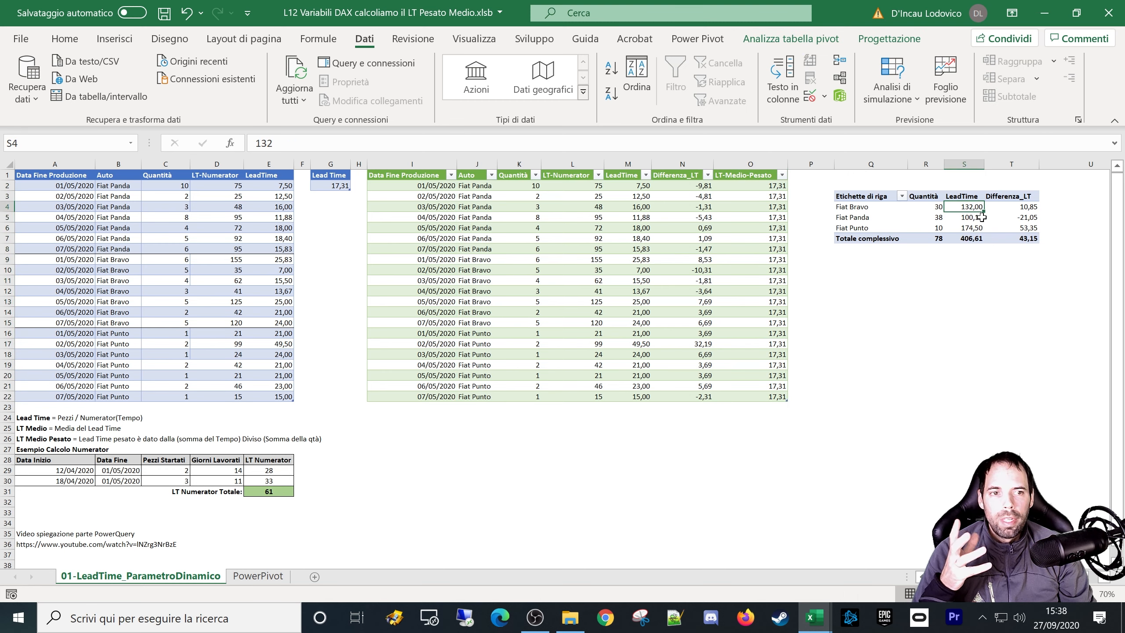
mouse_move(970, 223)
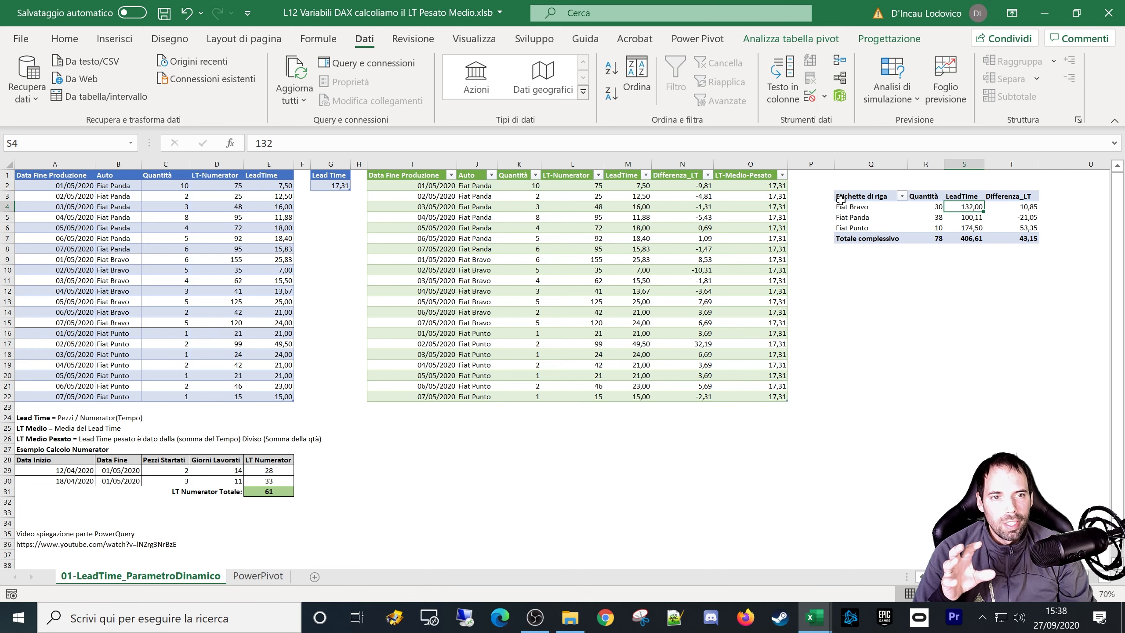
drag(840, 201, 1014, 238)
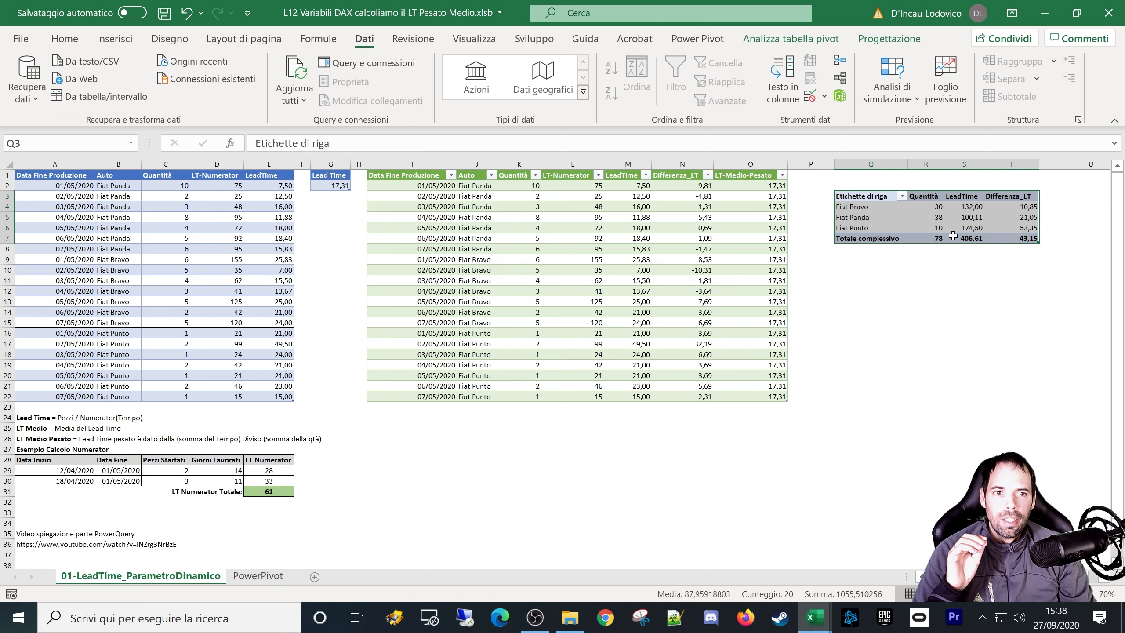
click(876, 239)
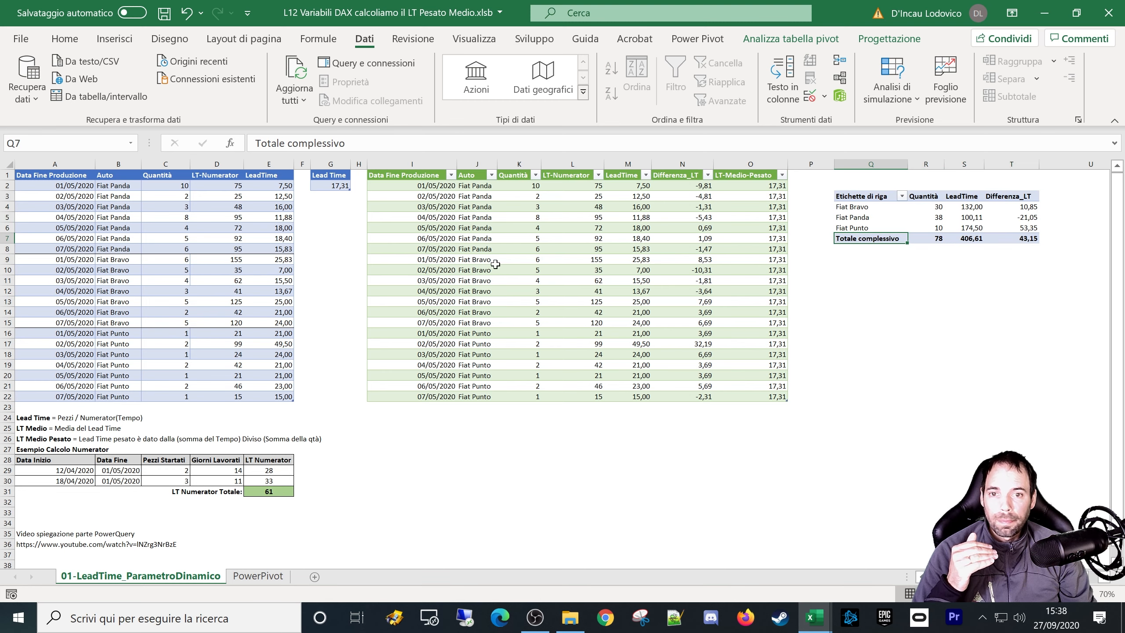
Review the result table's row 15, its Auto, LT-Medio-Pesato, date, Quantità and LT-Numerator fields, and the pivot's Fiat Panda and Fiat Punto rows.
drag(392, 321, 744, 324)
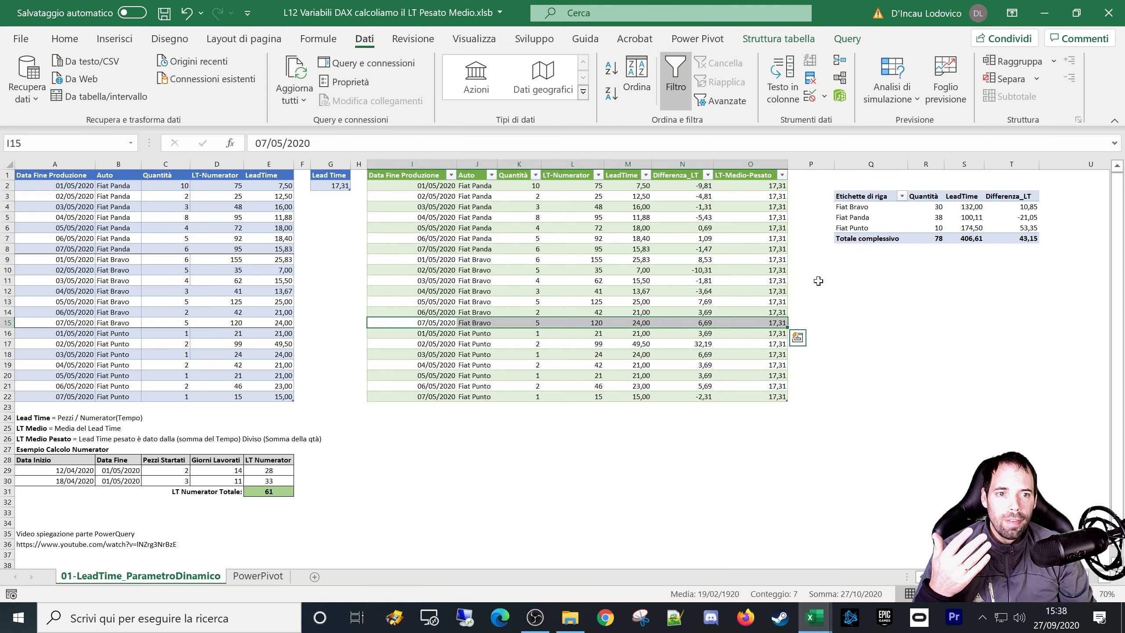
drag(1019, 219, 880, 224)
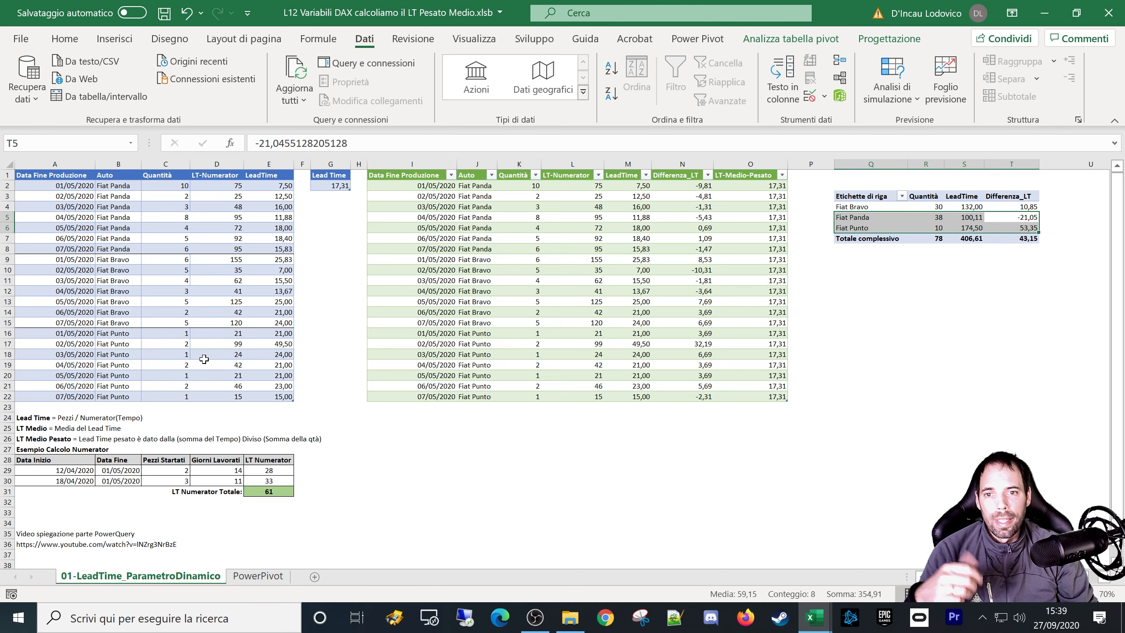
drag(476, 186, 482, 397)
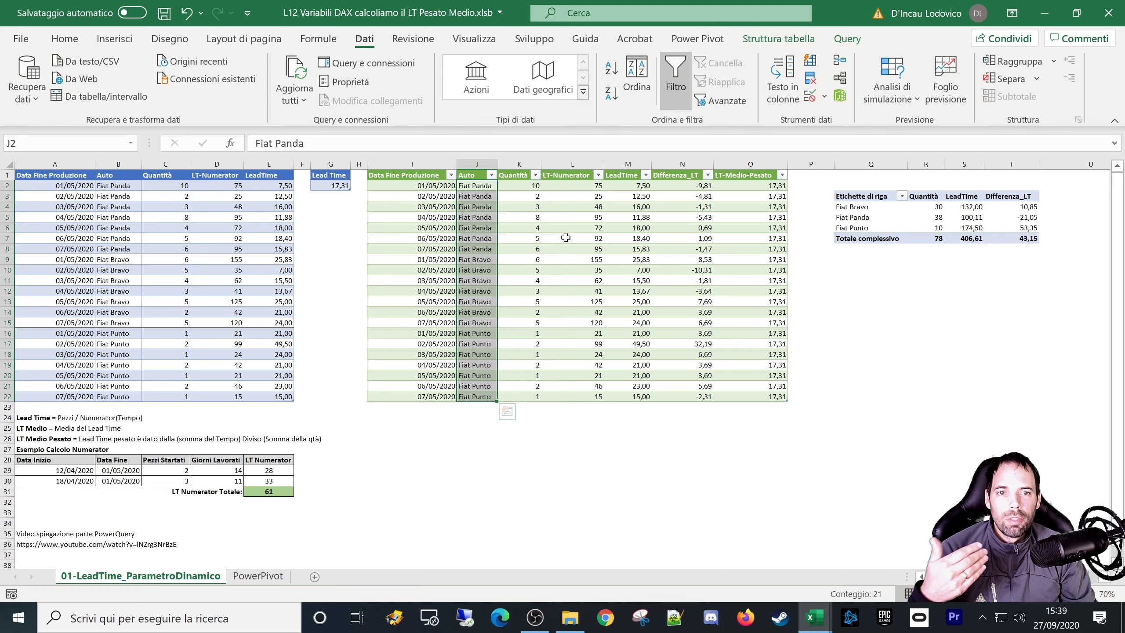
click(752, 174)
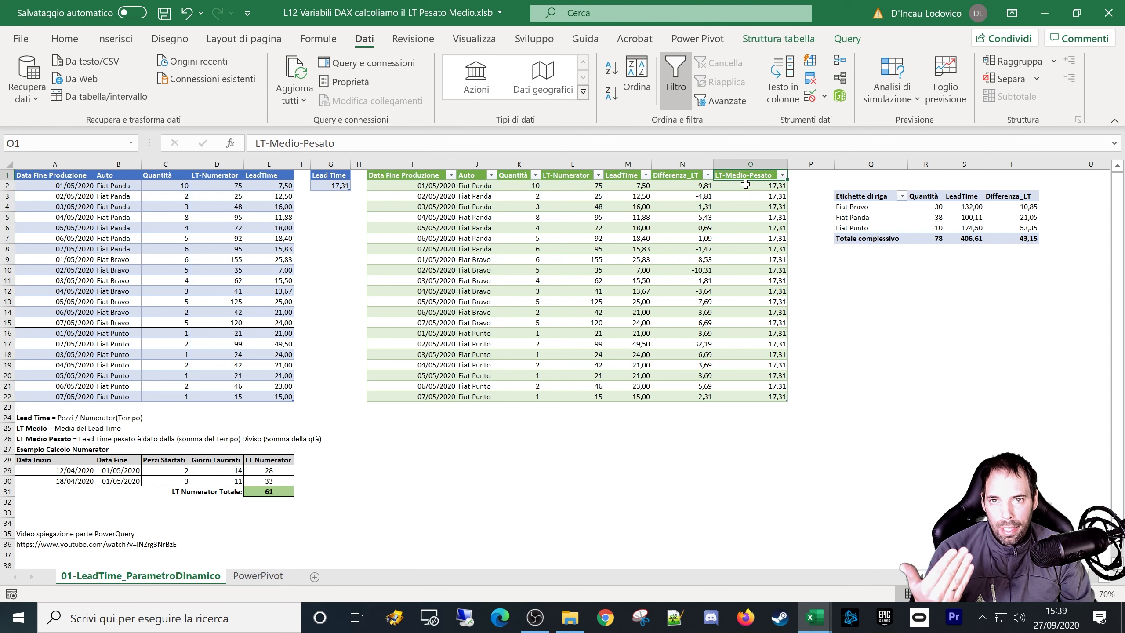
click(524, 186)
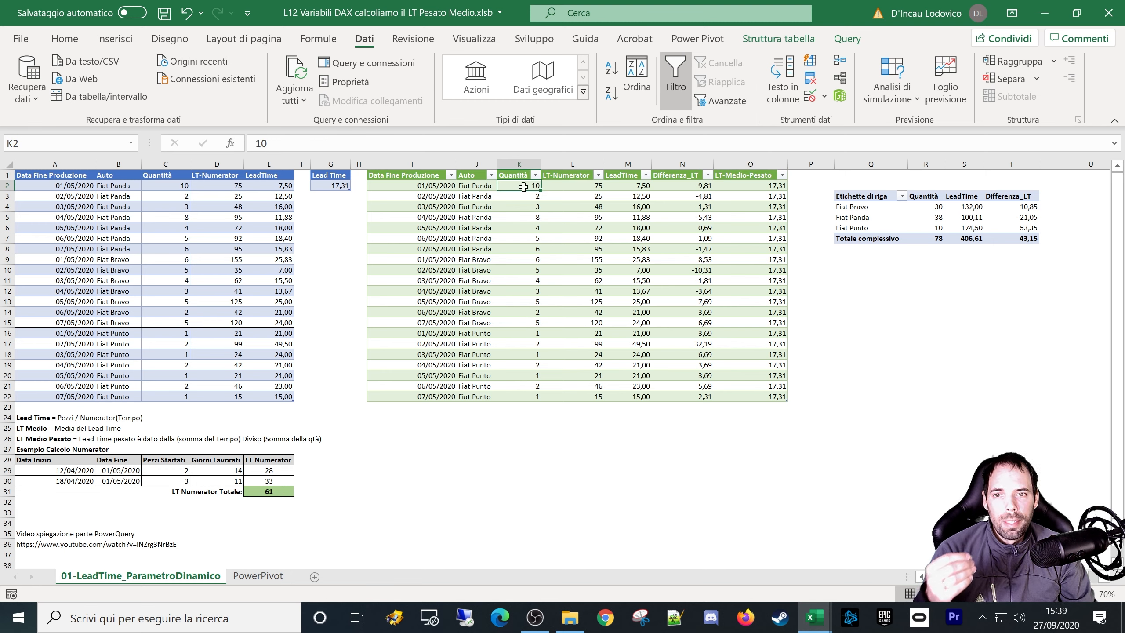
click(434, 186)
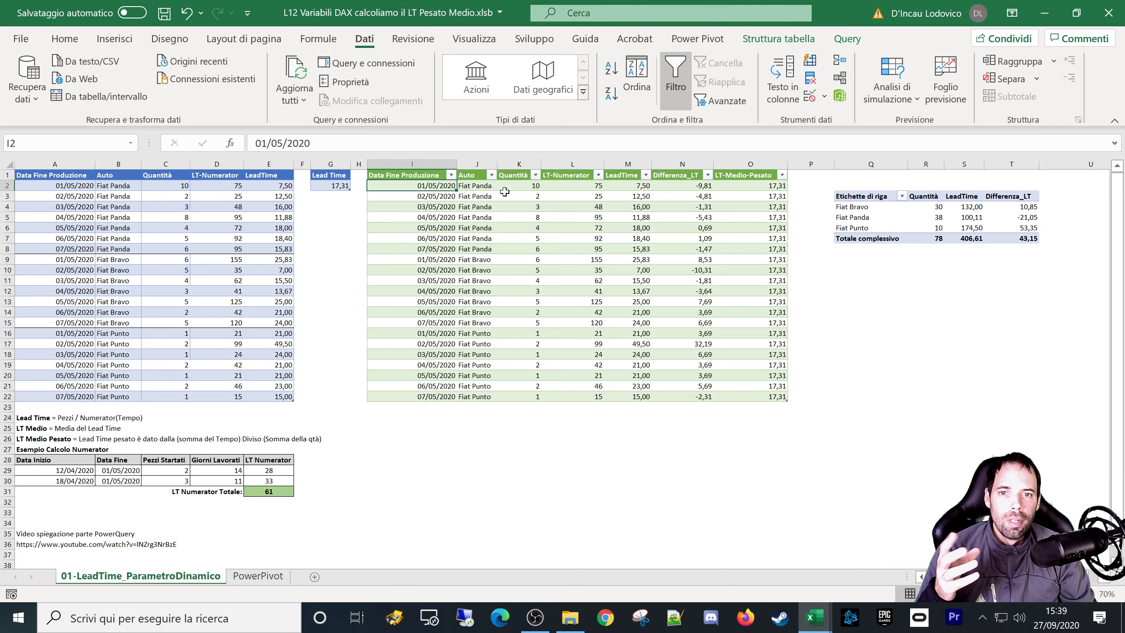
click(525, 185)
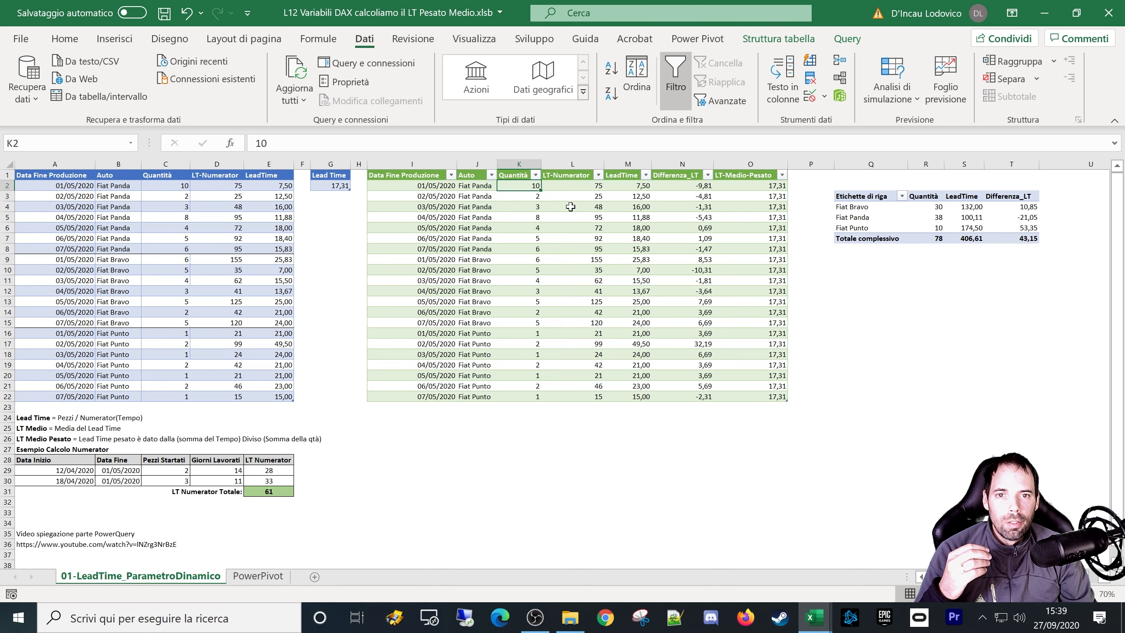
click(579, 183)
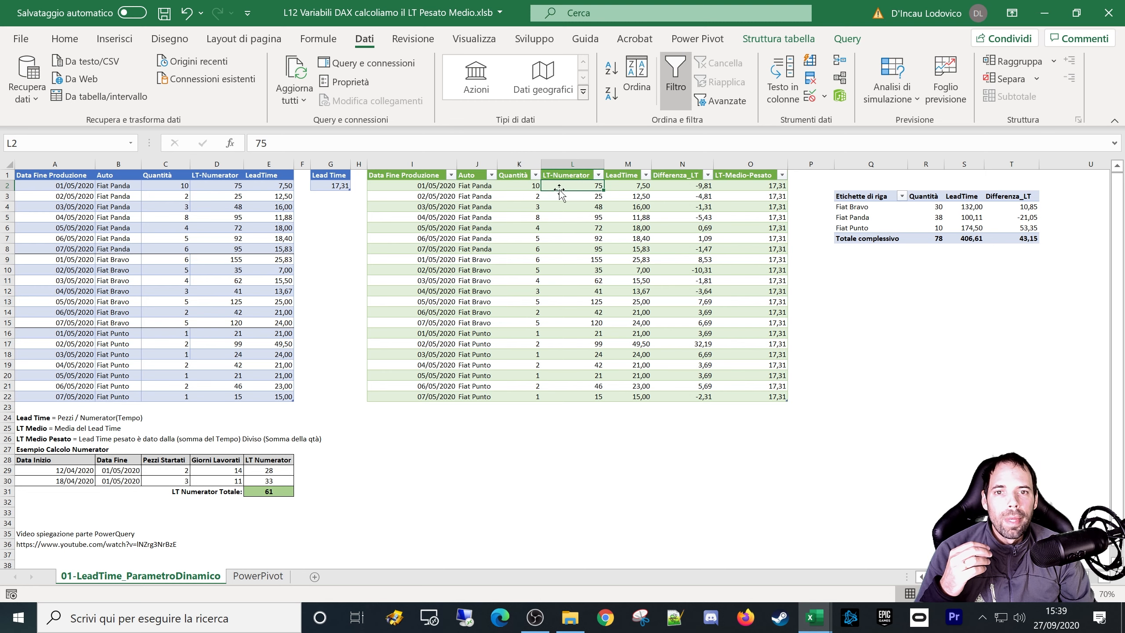
Compare the LeadTime and Quantità values of the first Fiat Panda row in the green result table.
click(624, 186)
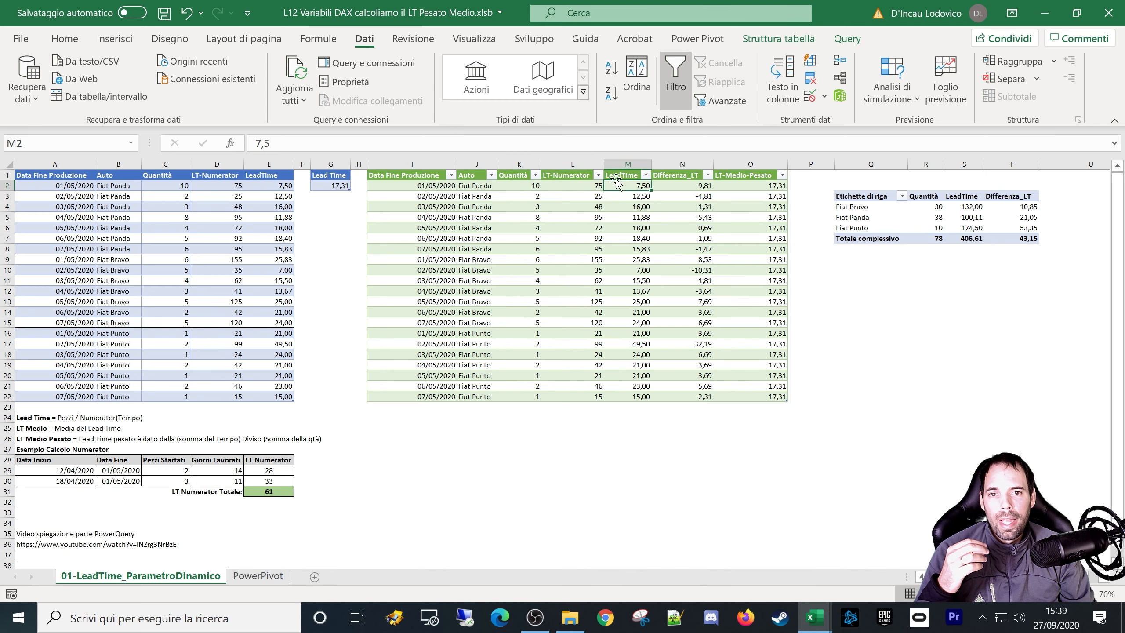
click(534, 185)
click(629, 185)
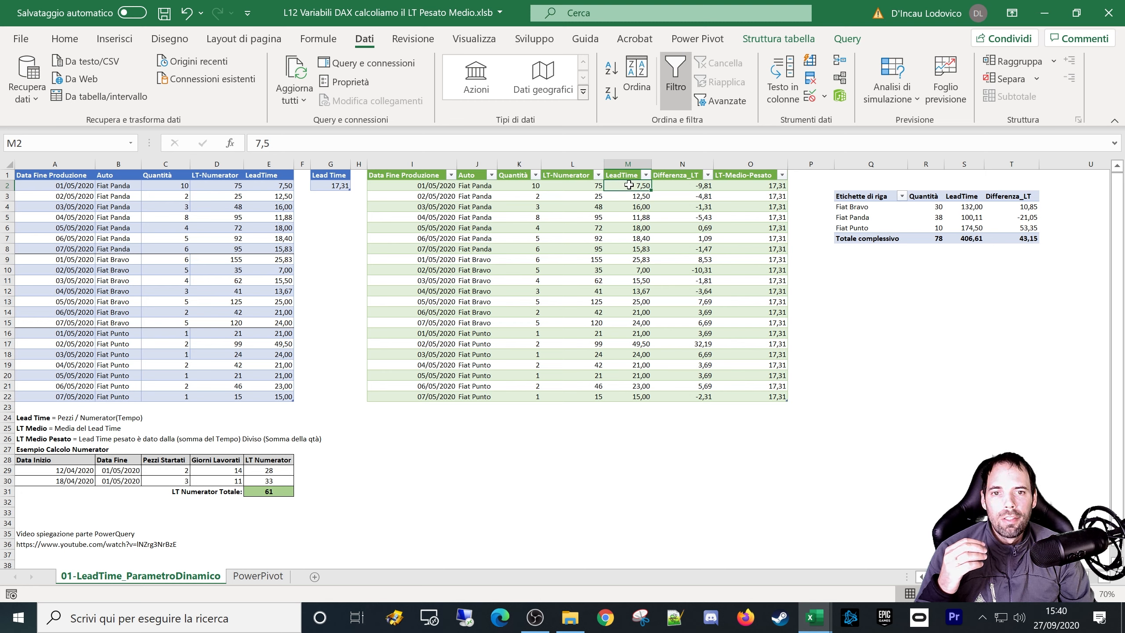
click(513, 188)
click(631, 186)
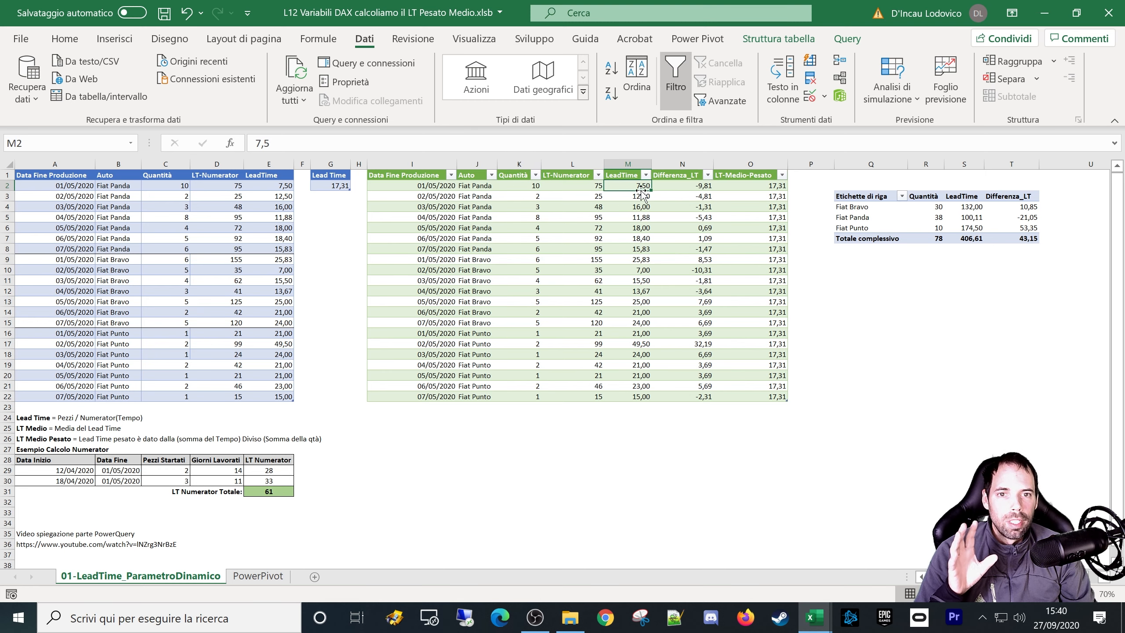
click(526, 184)
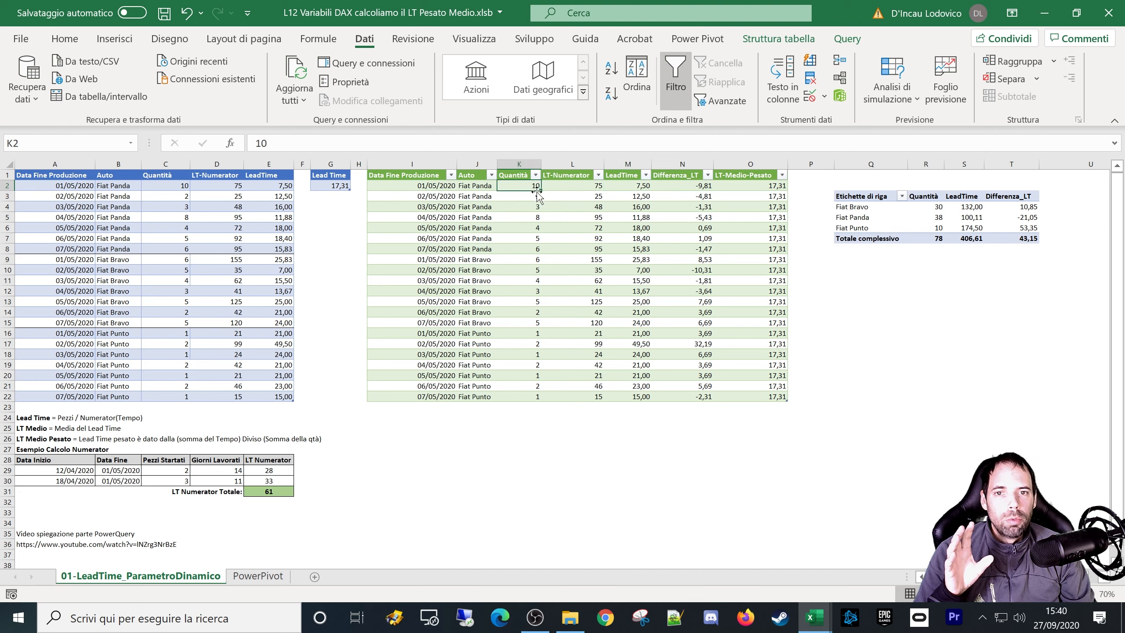
Examine the LT-Medio-Pesato, Auto and Quantità columns of the green result table over all rows.
drag(744, 185, 752, 396)
click(760, 185)
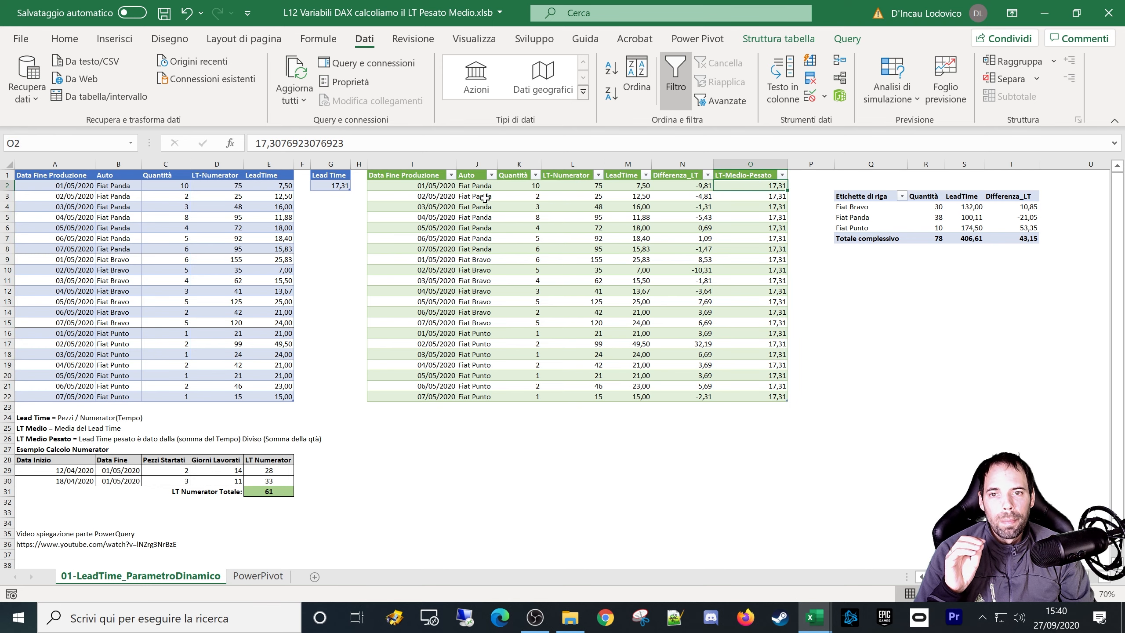
drag(479, 185, 474, 396)
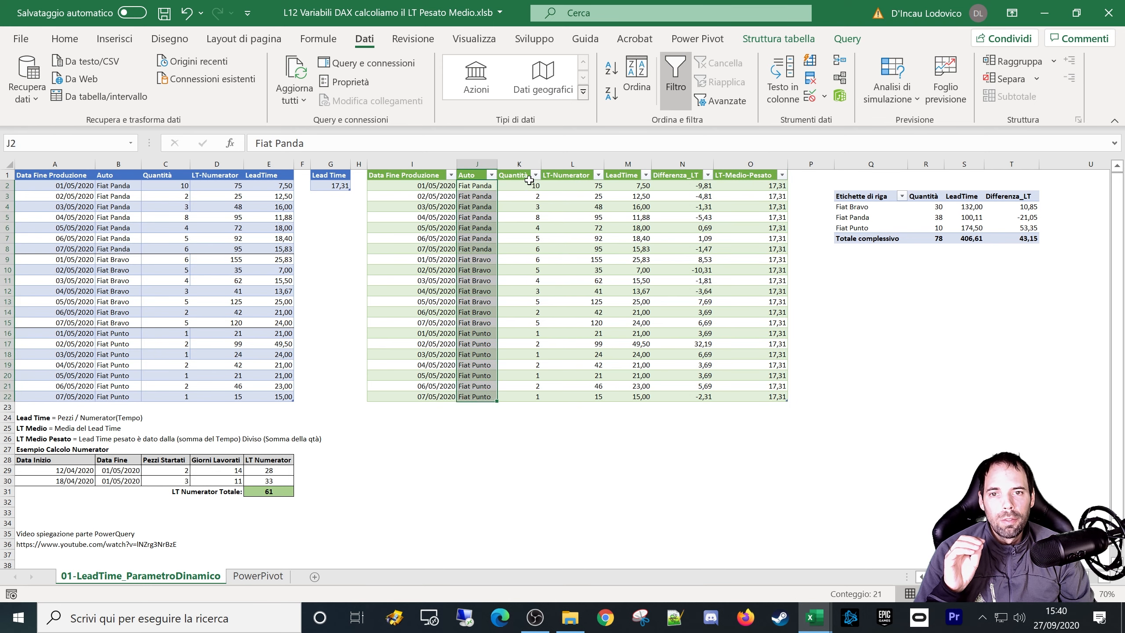
drag(528, 185, 524, 396)
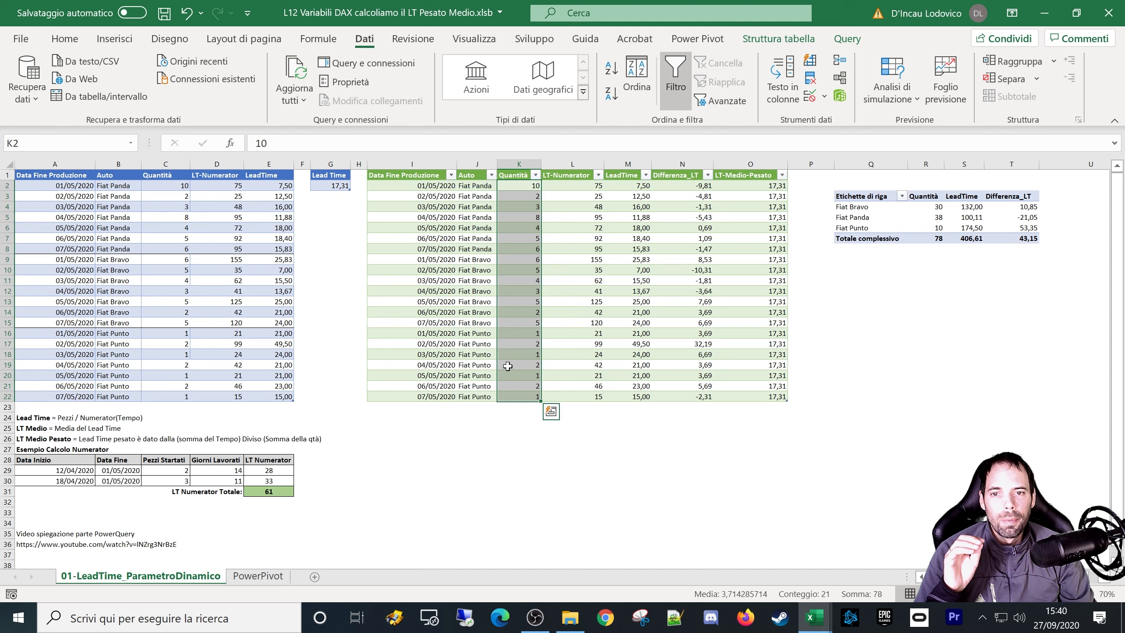
click(760, 185)
drag(759, 186, 753, 398)
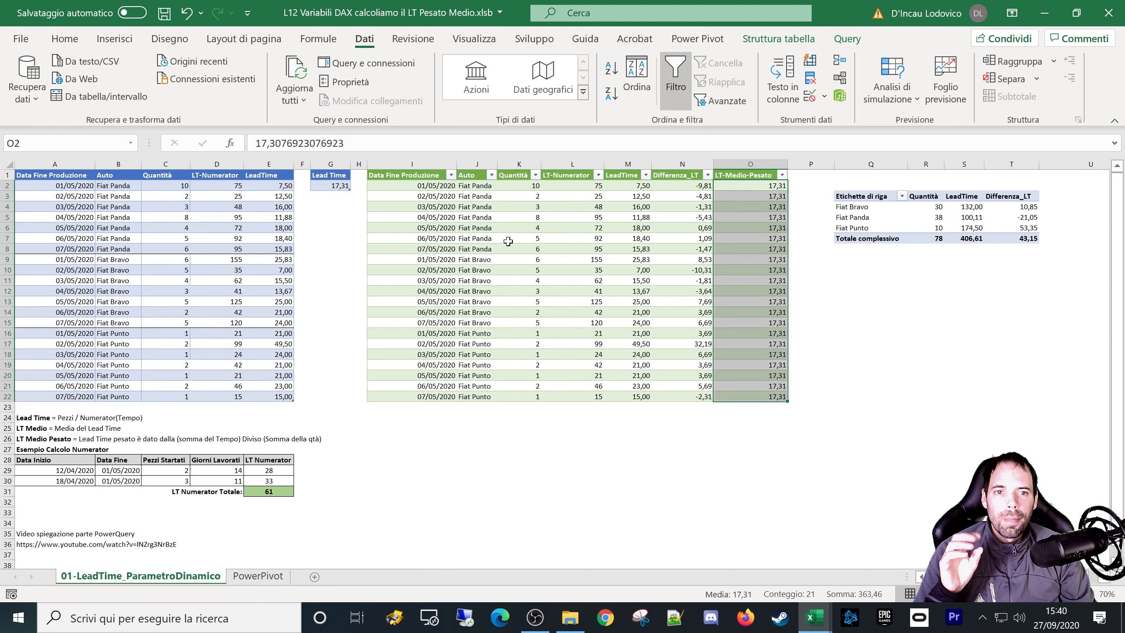
click(428, 217)
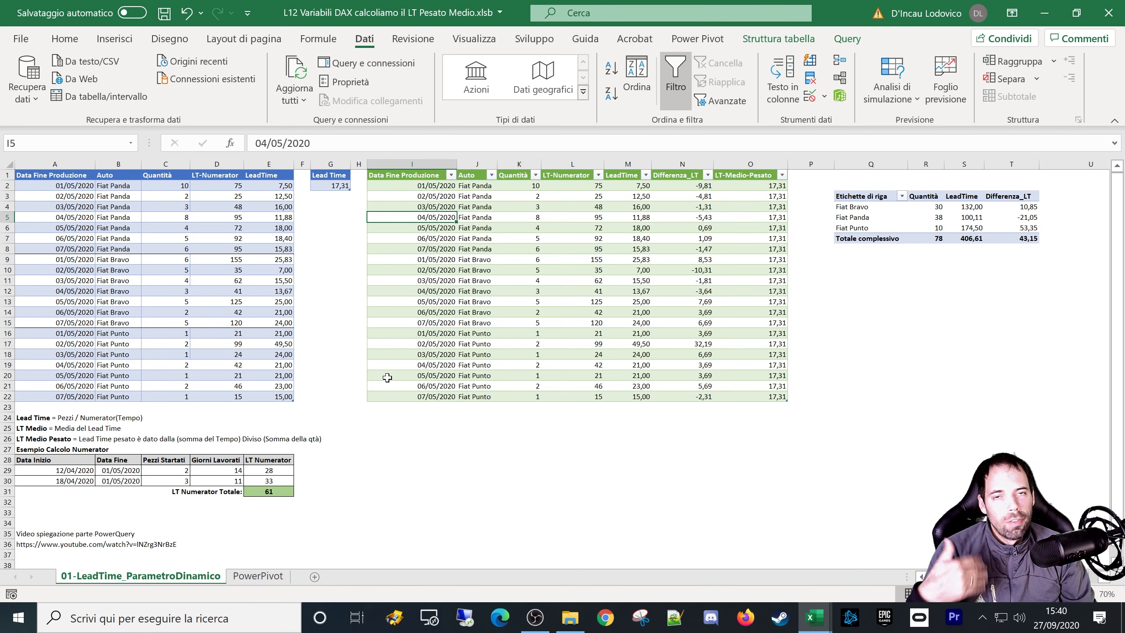
Review the Esempio Calcolo Numerator block, checking Giorni Lavorati, LT Numerator, the LT Numerator Totale formula and Data Inizio.
click(248, 471)
click(219, 473)
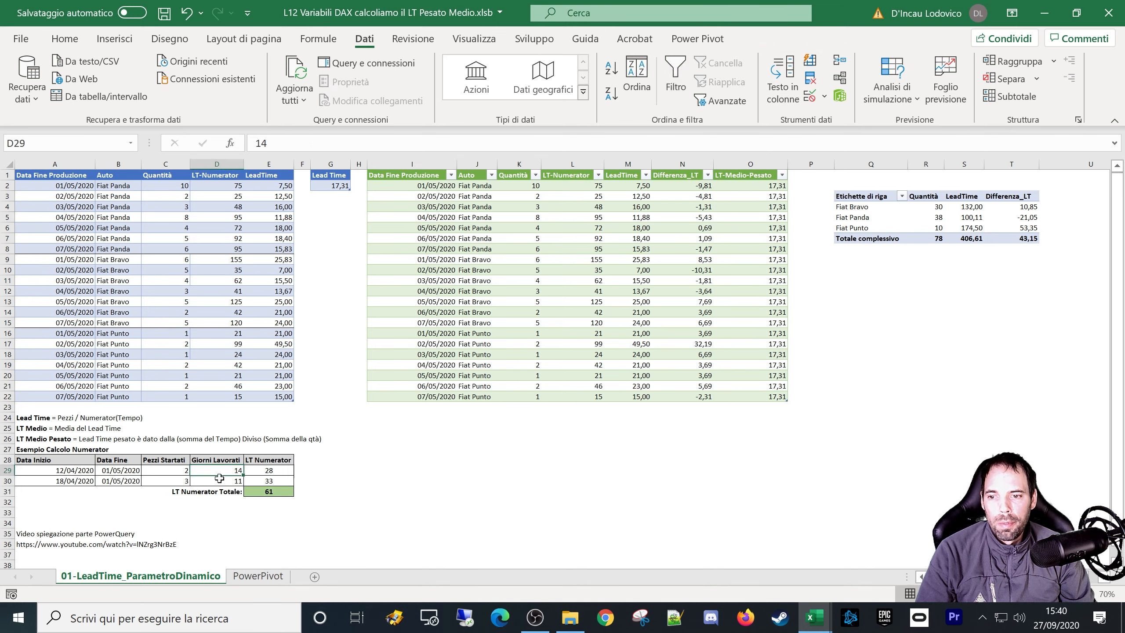
click(222, 490)
click(271, 481)
click(277, 491)
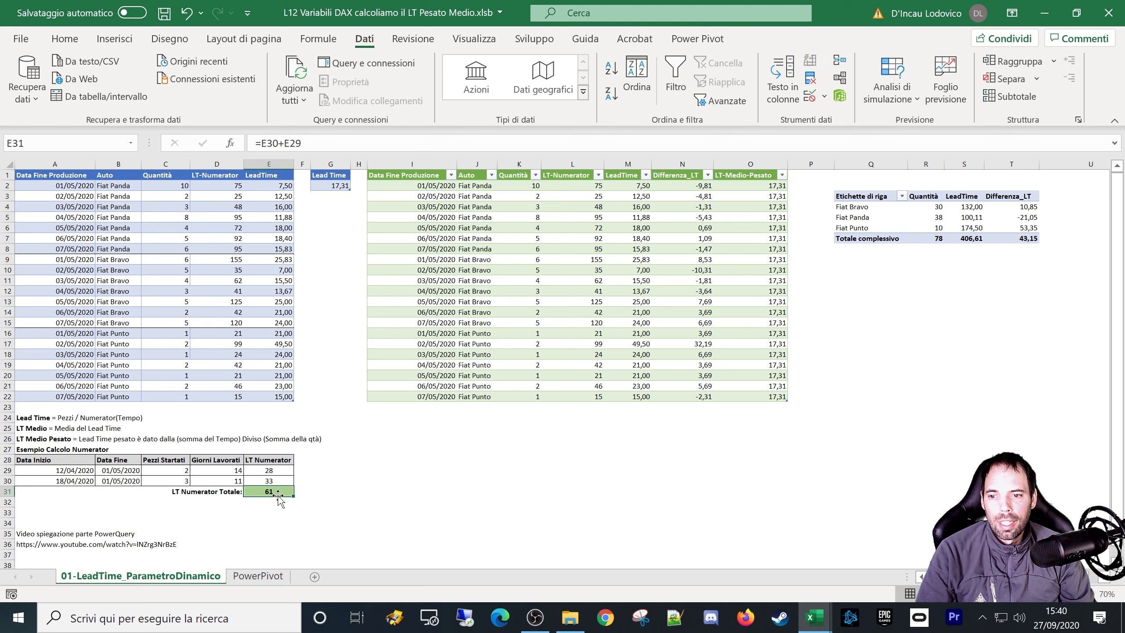
click(86, 468)
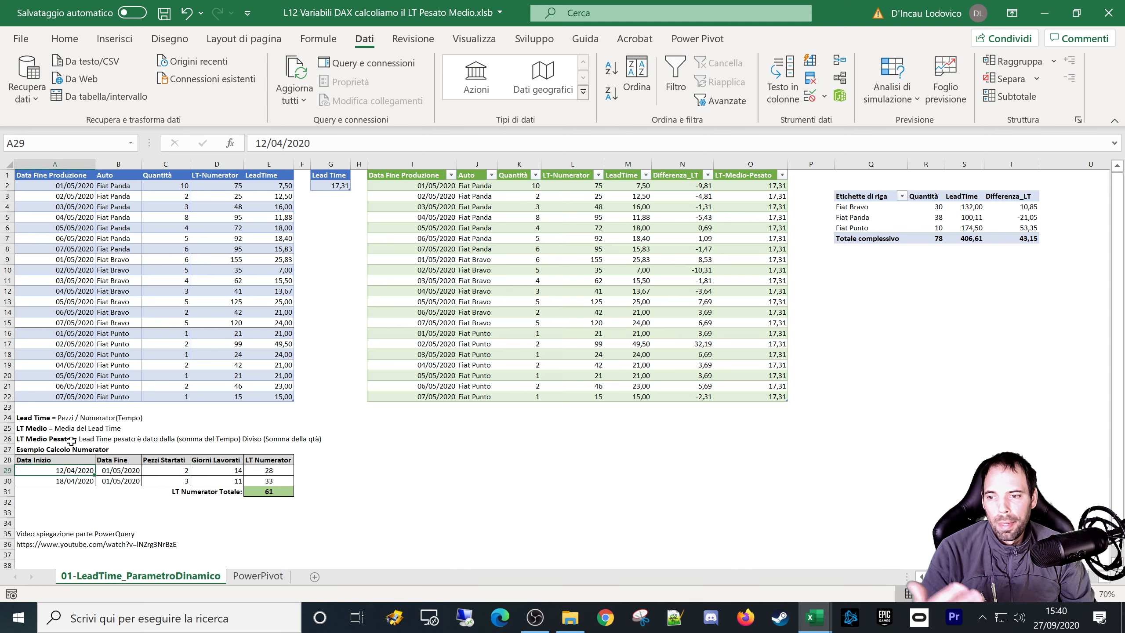
click(47, 449)
click(51, 459)
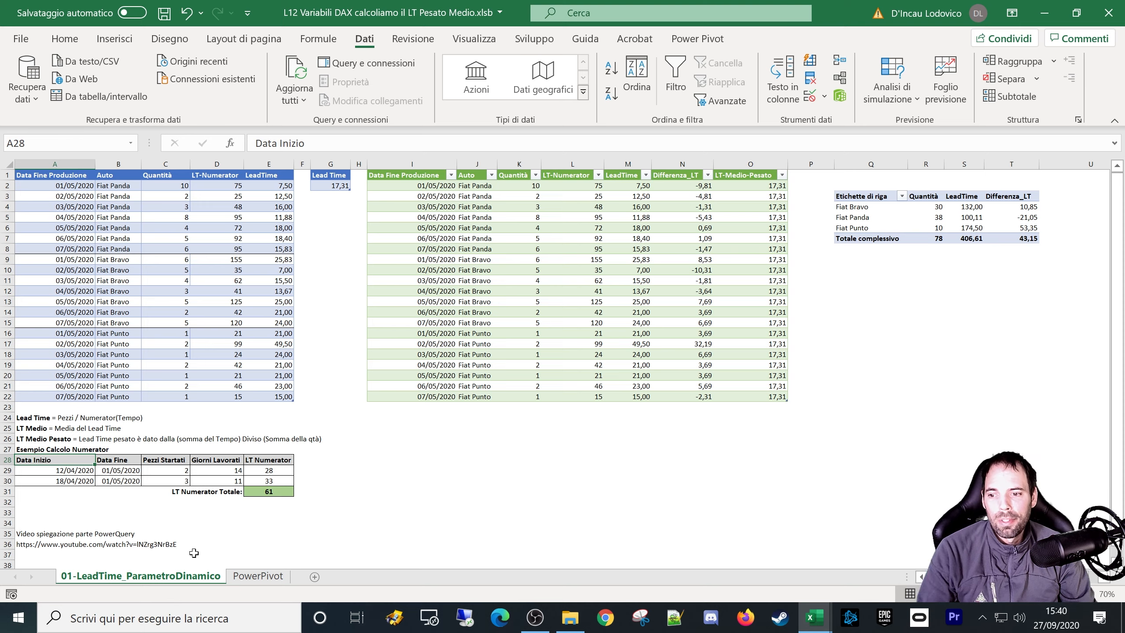
Go to the PowerPivot sheet and review the table's Data Fine Produzione, Auto, Quantità and Giorni Lavorativi columns and the LeadTime cell.
click(270, 584)
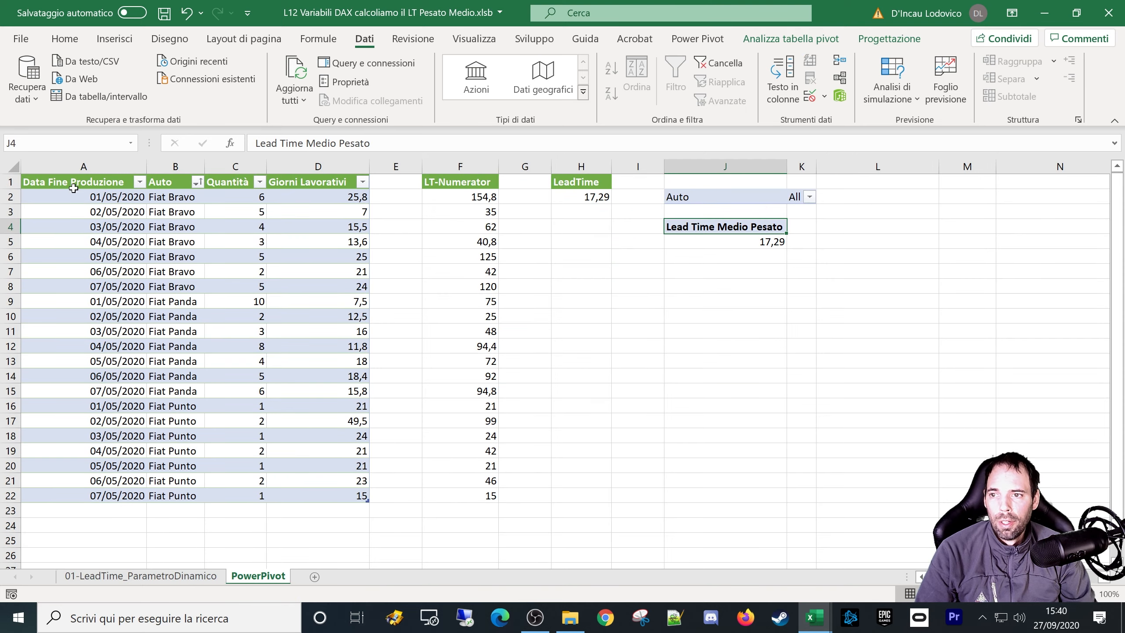
drag(73, 188, 320, 491)
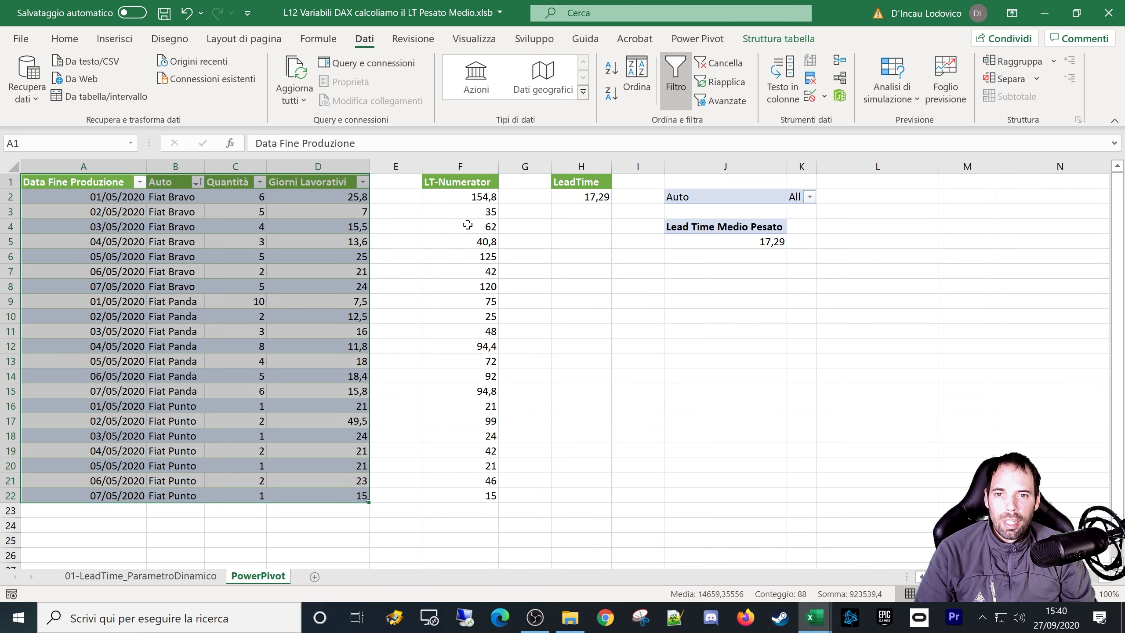
click(87, 198)
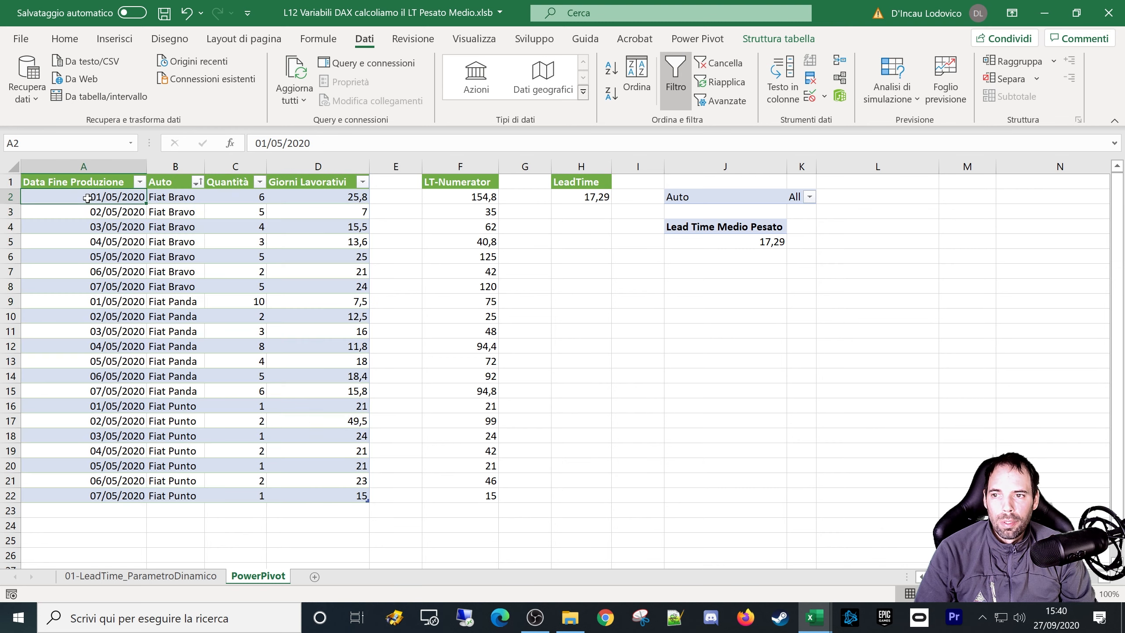
click(174, 195)
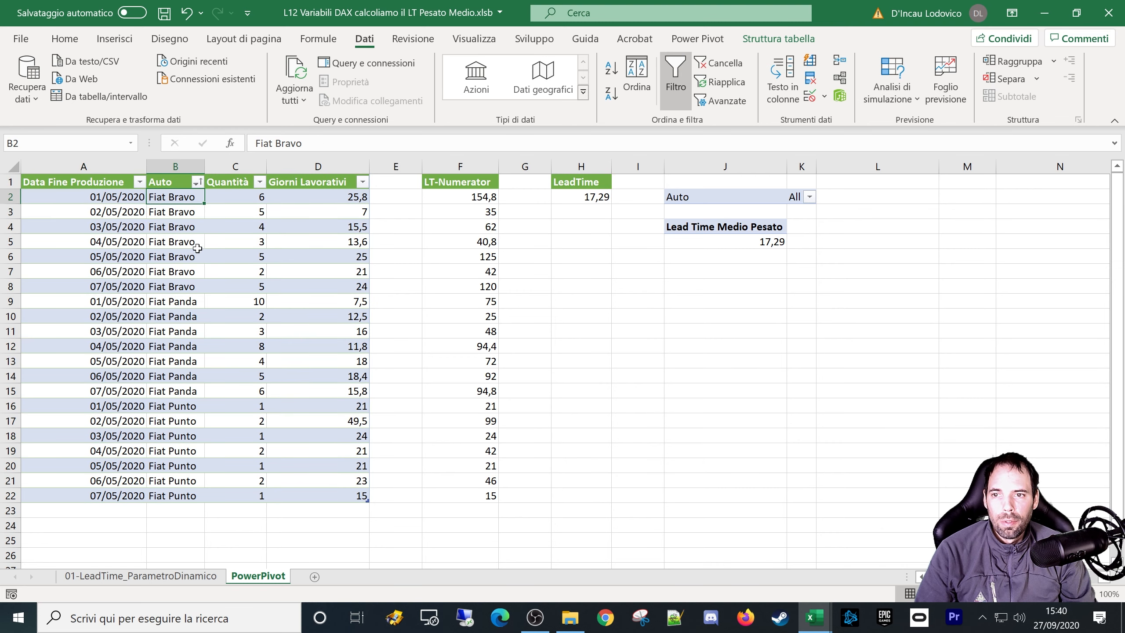
click(246, 200)
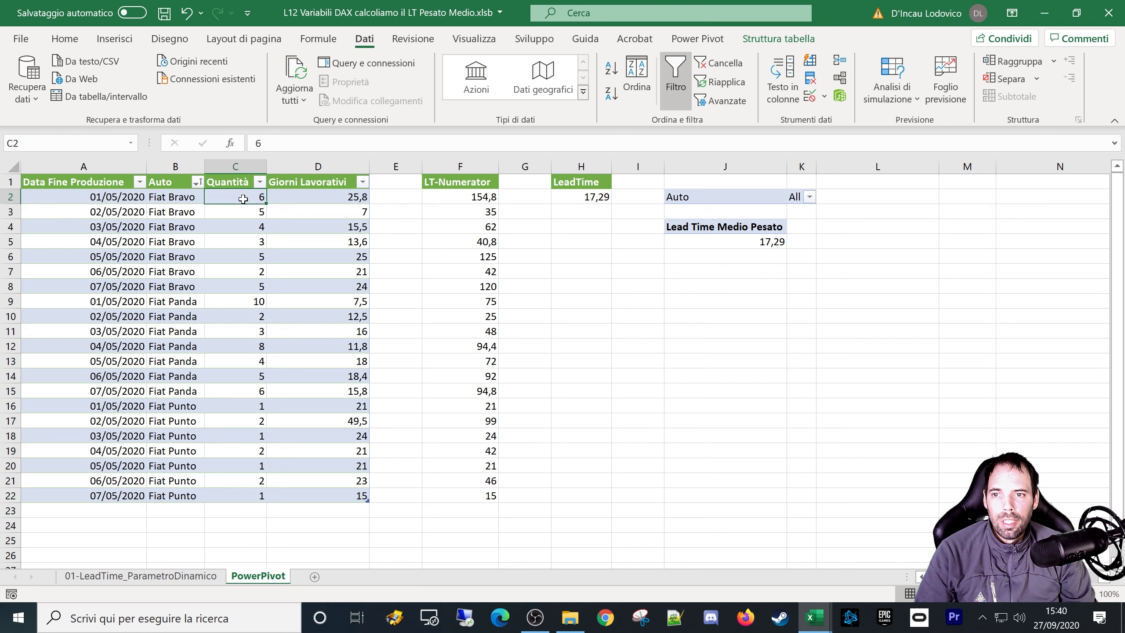
click(319, 195)
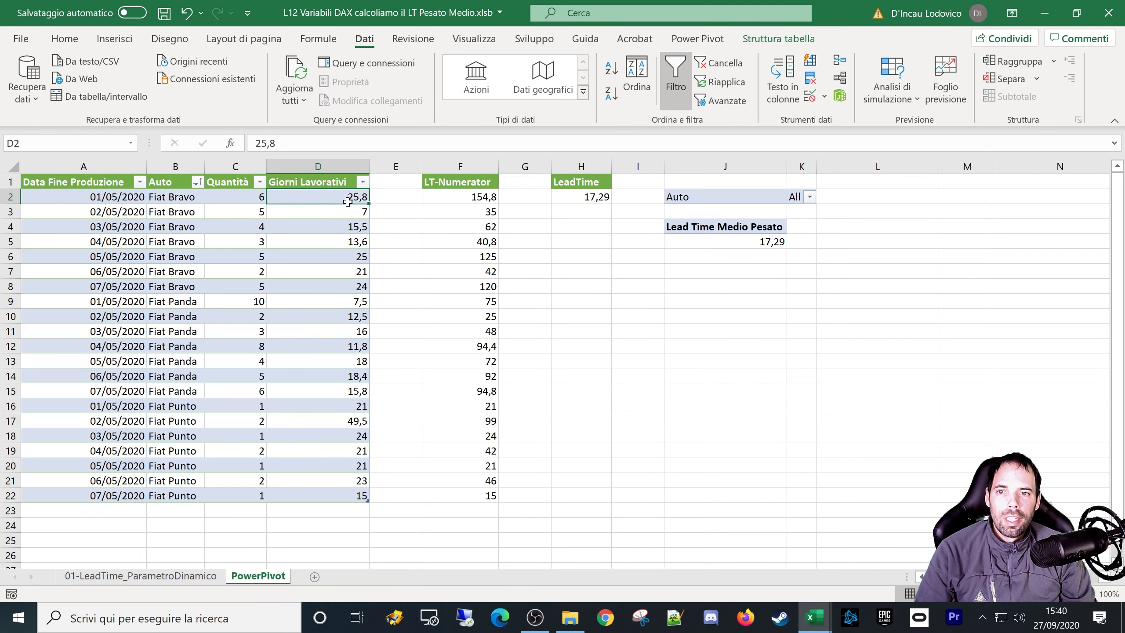
click(248, 195)
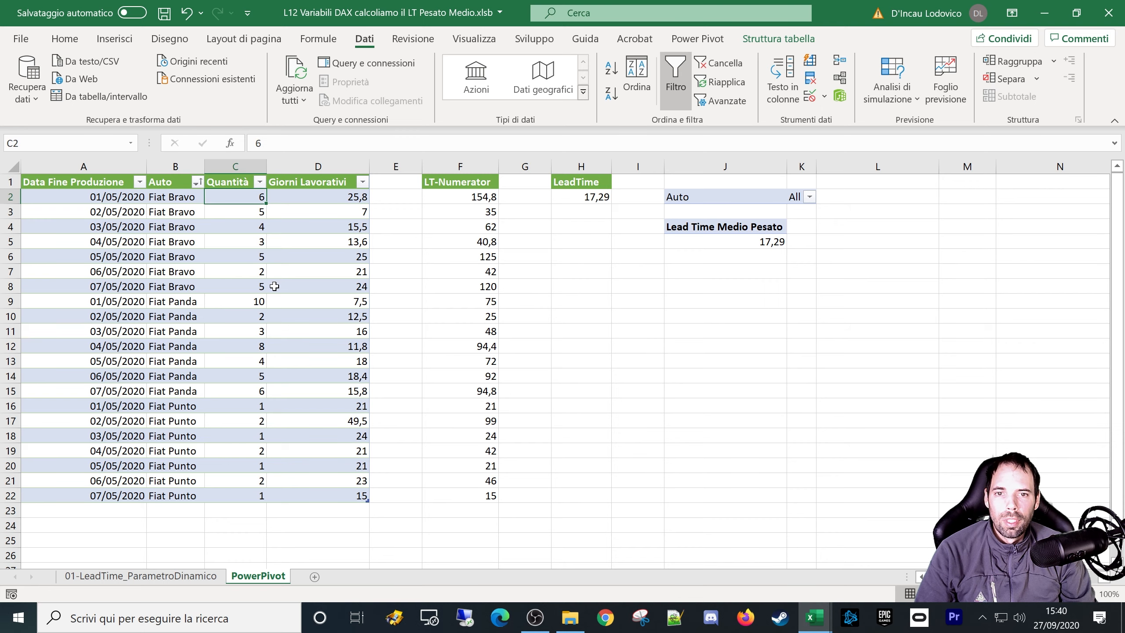
click(597, 198)
Revisit the 01-LeadTime_ParametroDinamico sheet, return to PowerPivot, and inspect which ranges the LeadTime formula in H2 references.
click(208, 577)
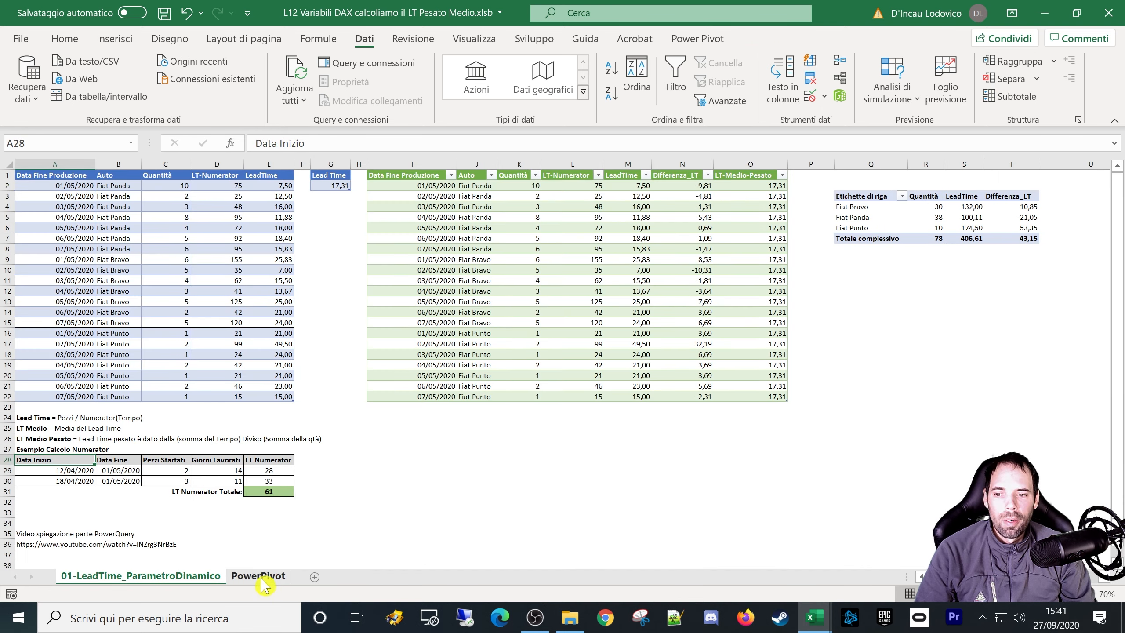
click(265, 579)
drag(236, 197, 248, 436)
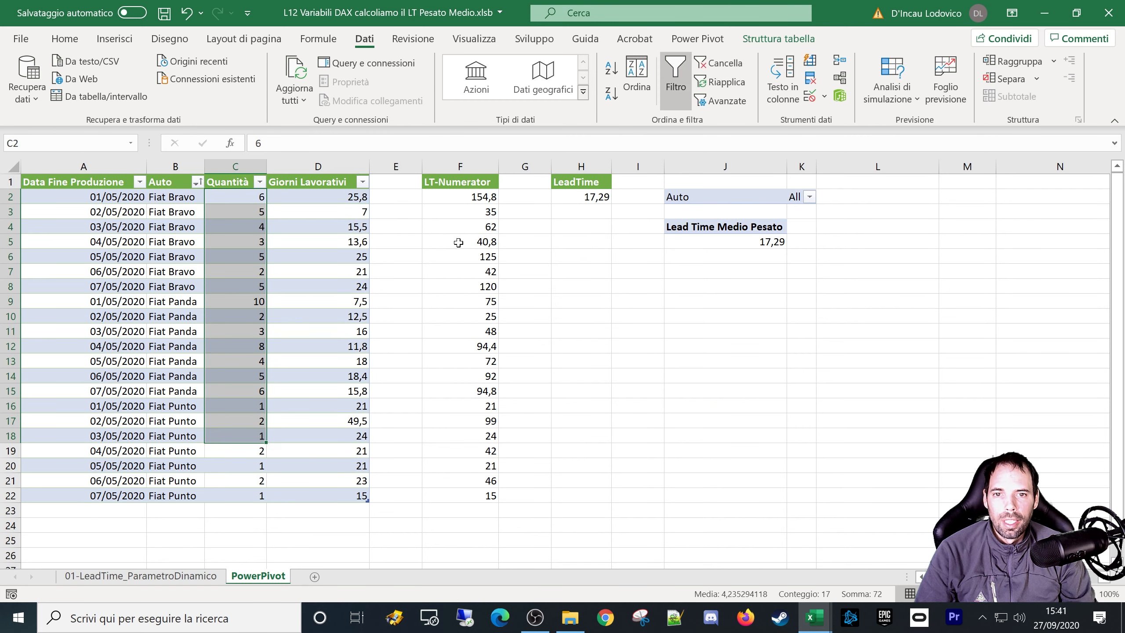
click(329, 199)
click(598, 197)
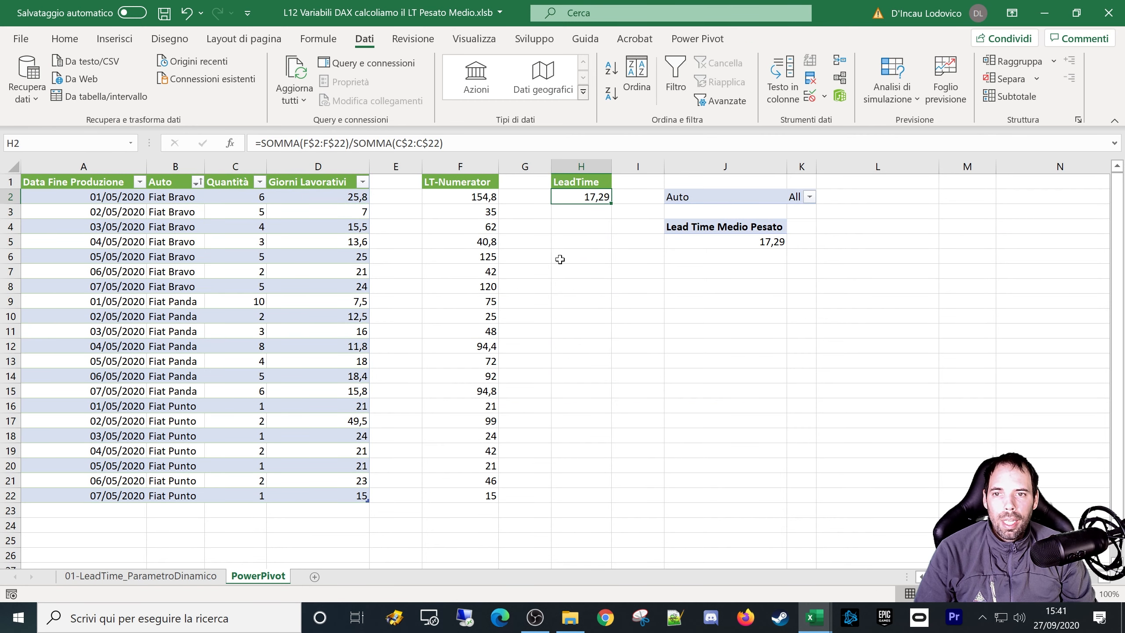
key(F2)
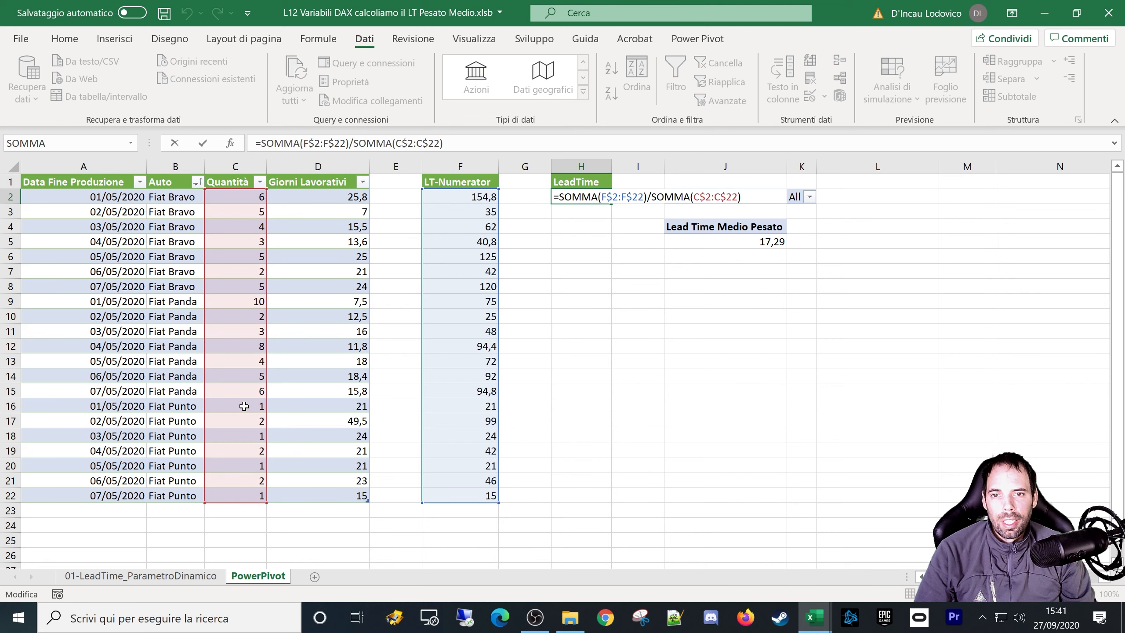
key(Escape)
Inspect the LT-Numerator formula in F2 and the values down that column.
click(459, 197)
key(F2)
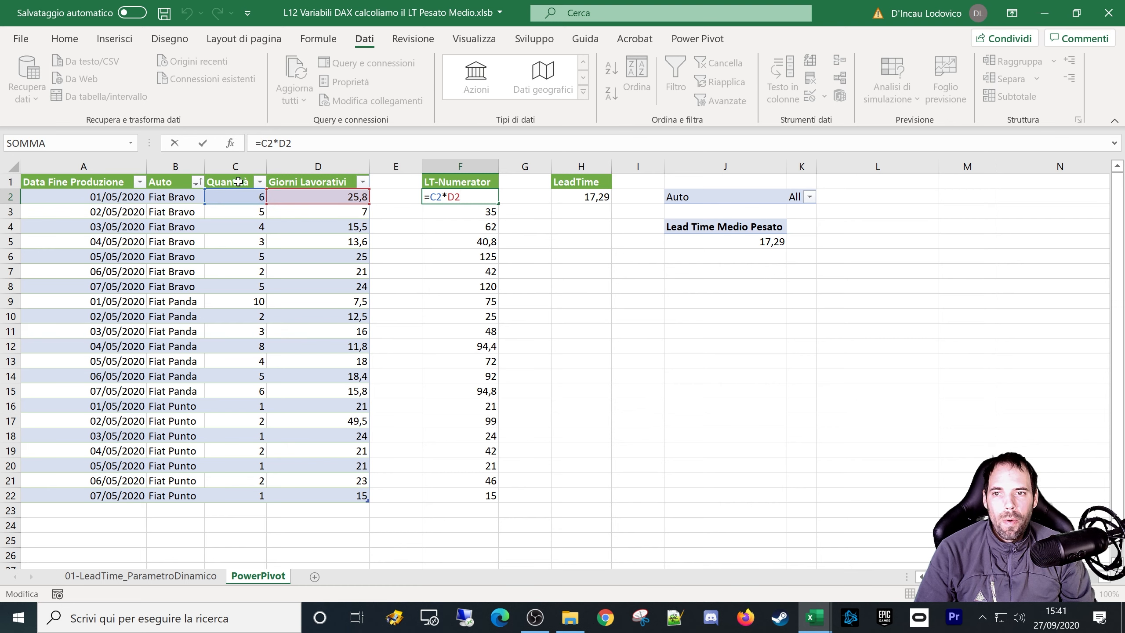
key(Escape)
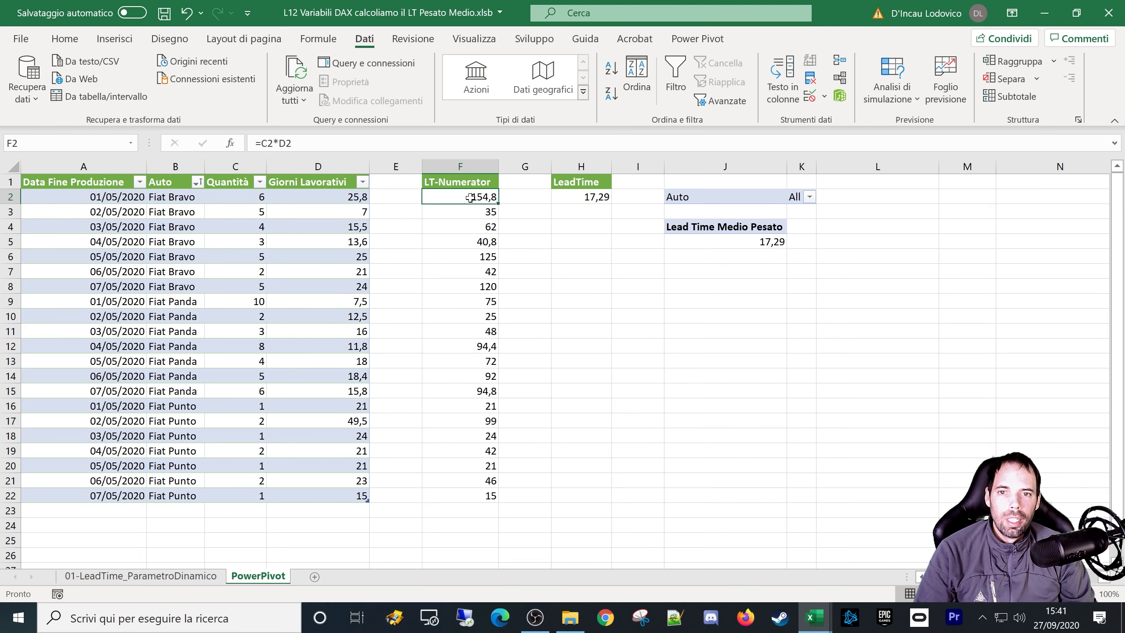
drag(482, 196, 483, 451)
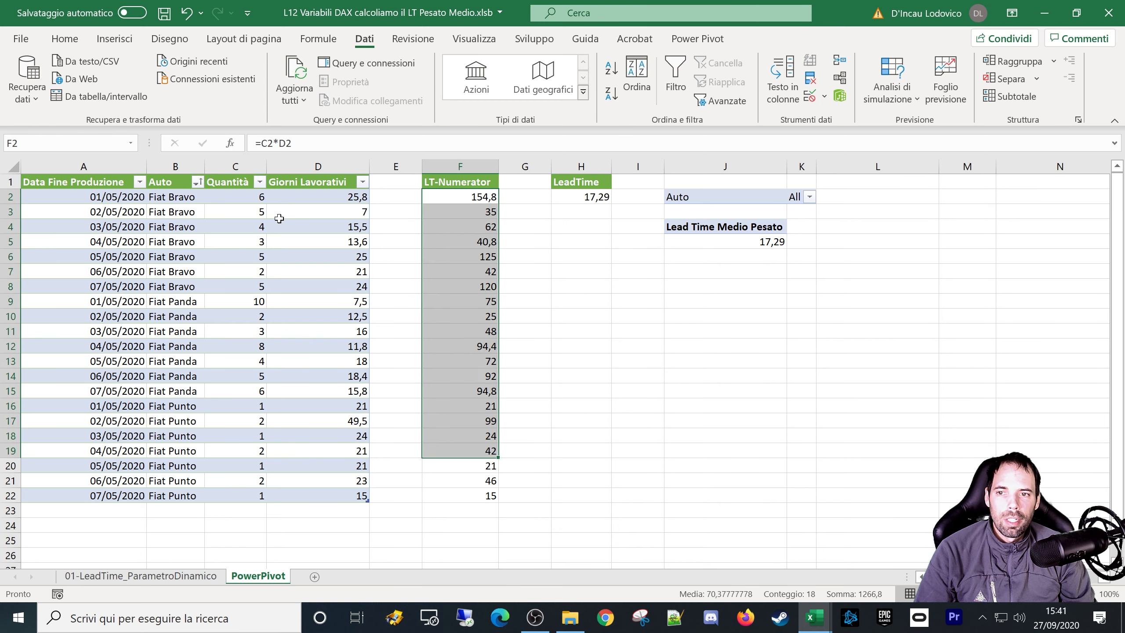
Compare the Quantità column and the LeadTime formula result in H2 with the pivot's Lead Time Medio Pesato value.
drag(249, 198, 241, 346)
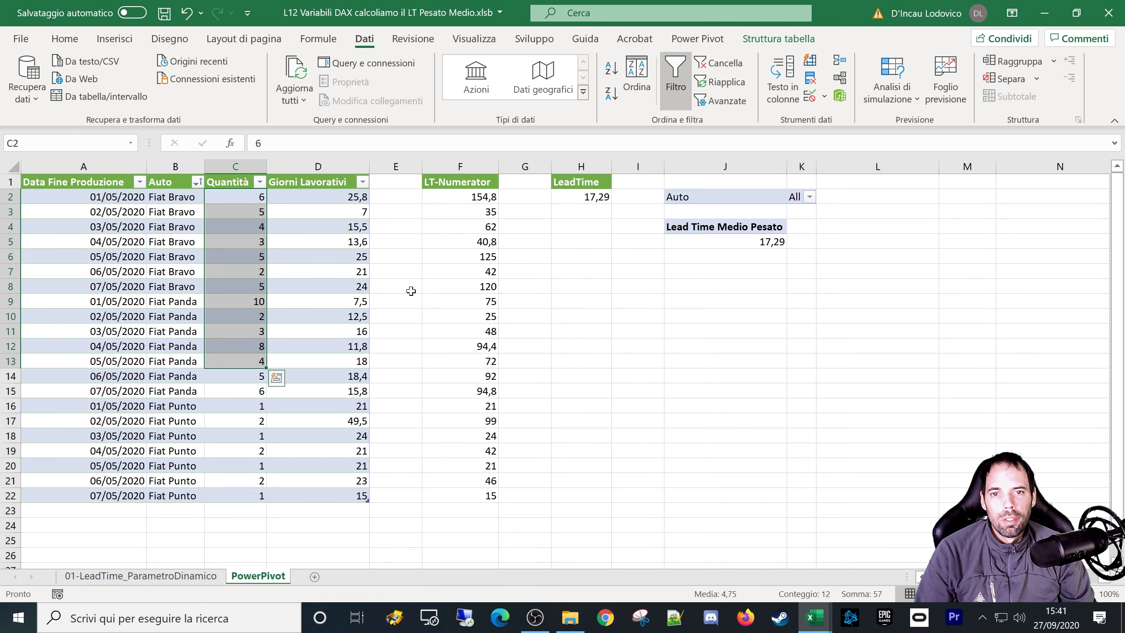
click(580, 203)
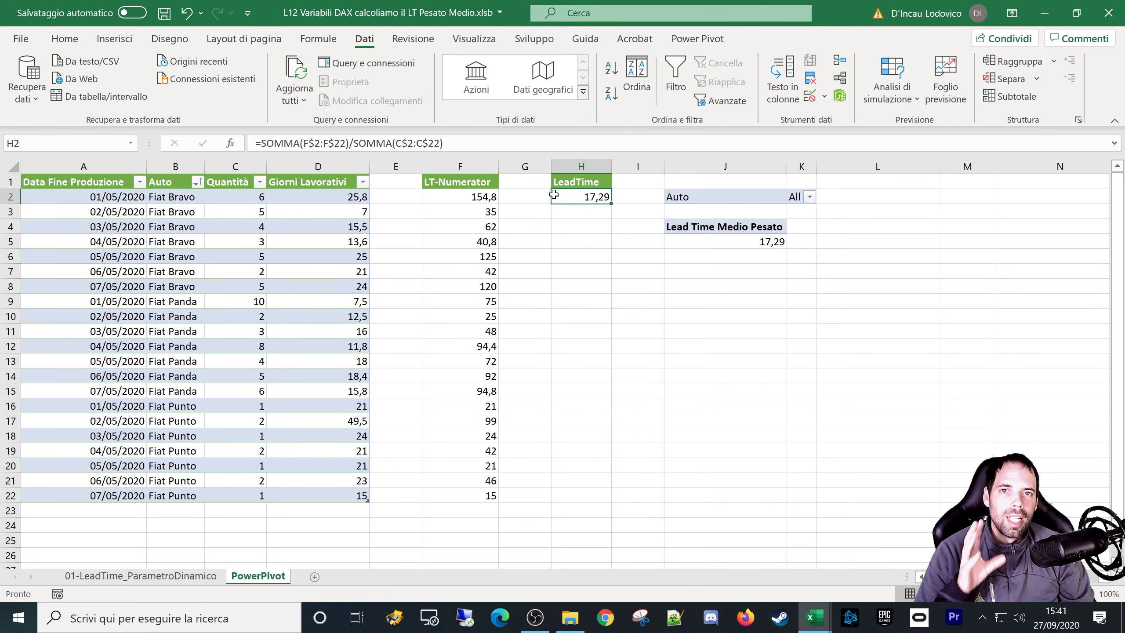
click(723, 242)
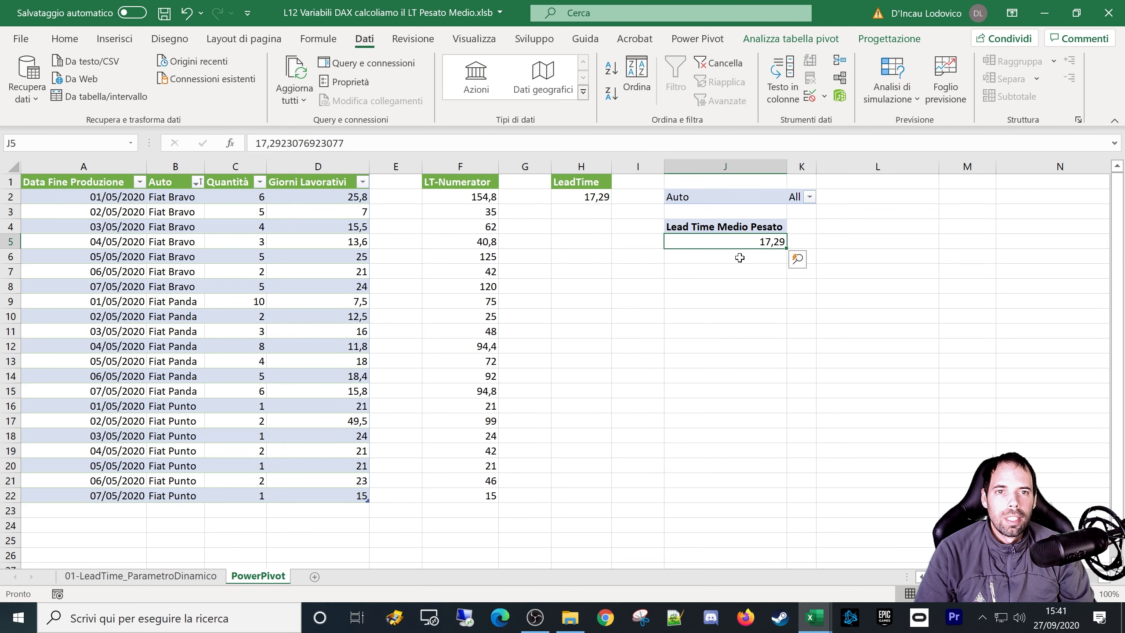
View Tabella1 and its measures in the Power Pivot data model, and close the Power Pivot window.
click(698, 40)
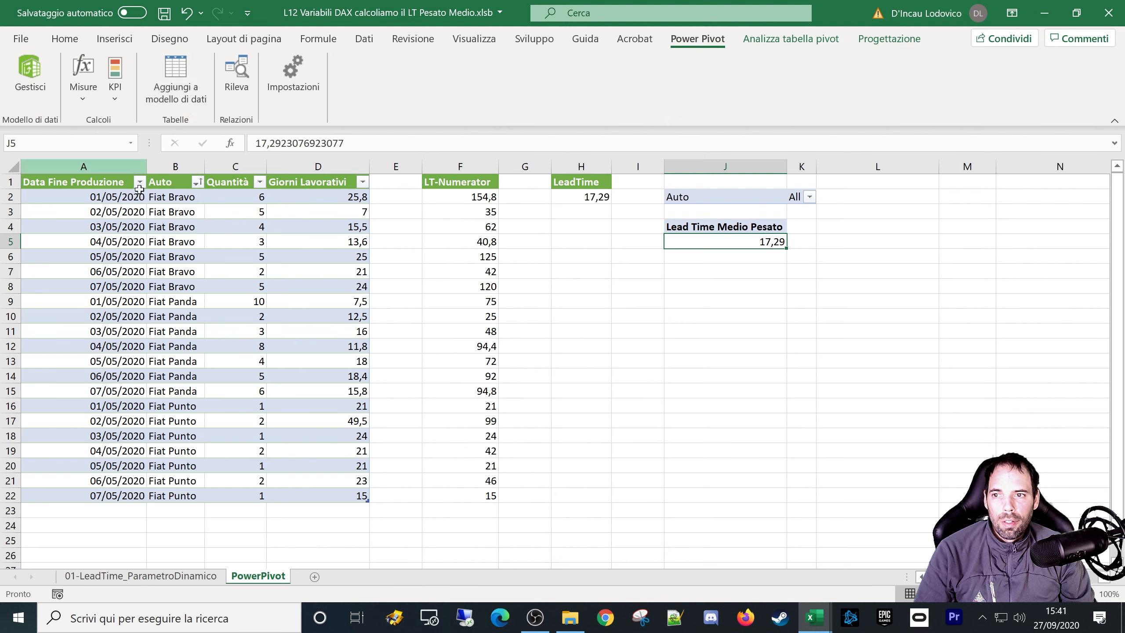
click(134, 227)
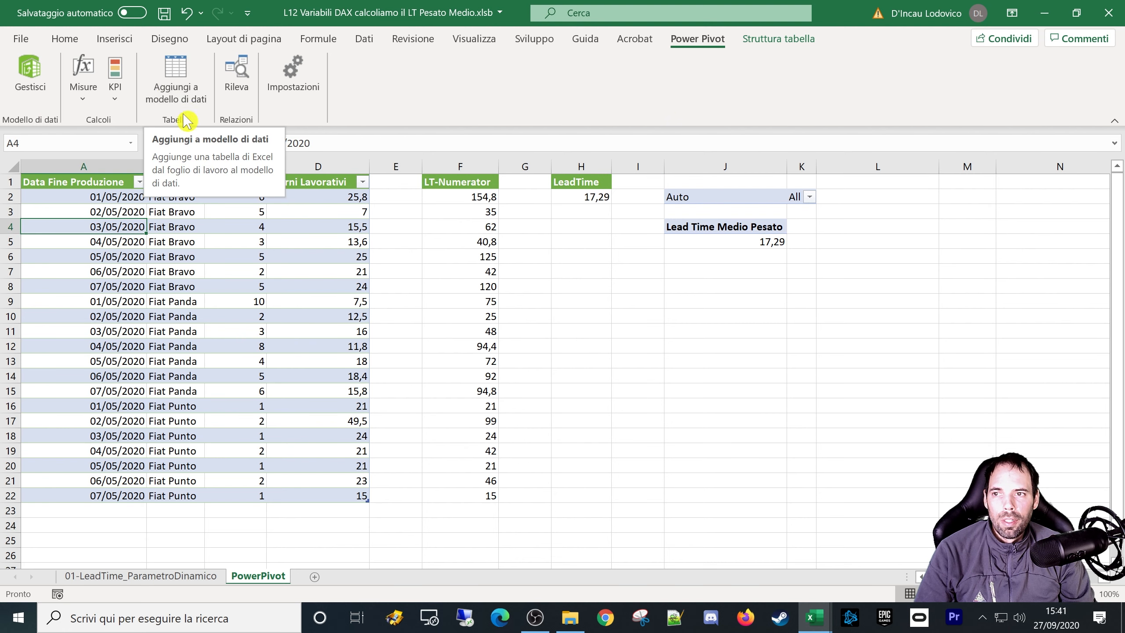
click(40, 94)
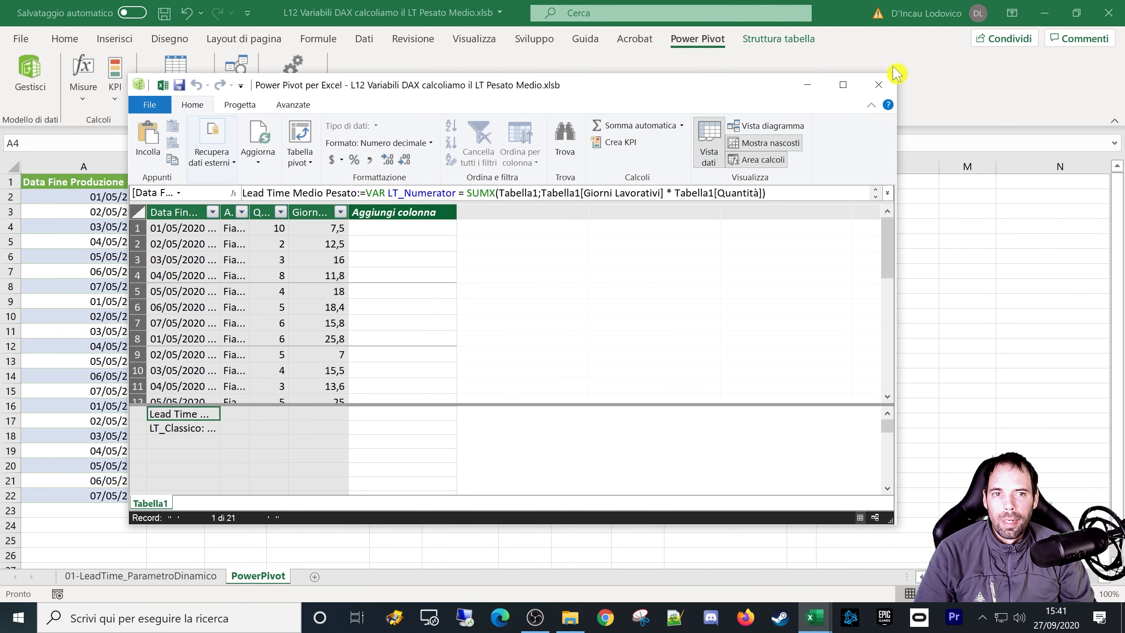
click(878, 85)
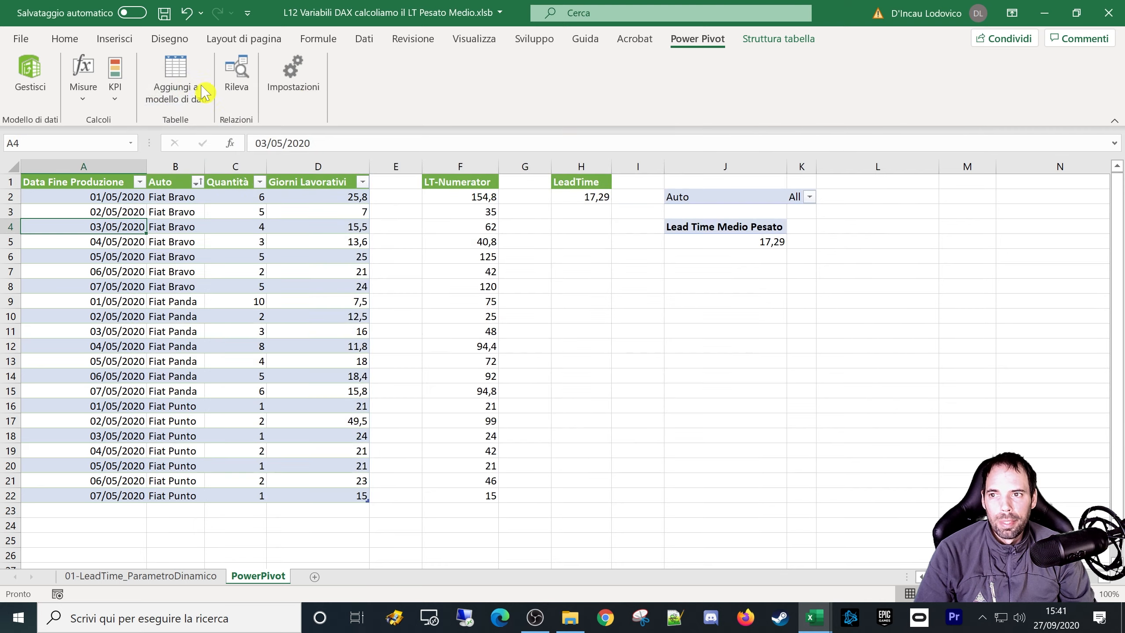
Open the LT_Classico measure from the list of existing measures and enlarge its formula text for reading.
click(86, 105)
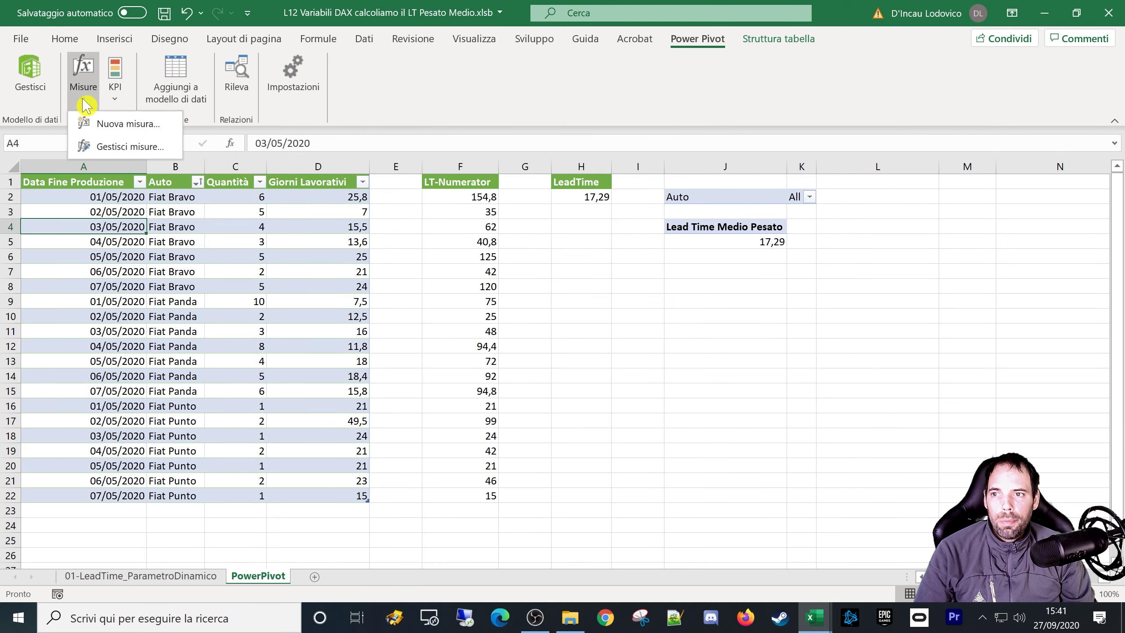
click(105, 149)
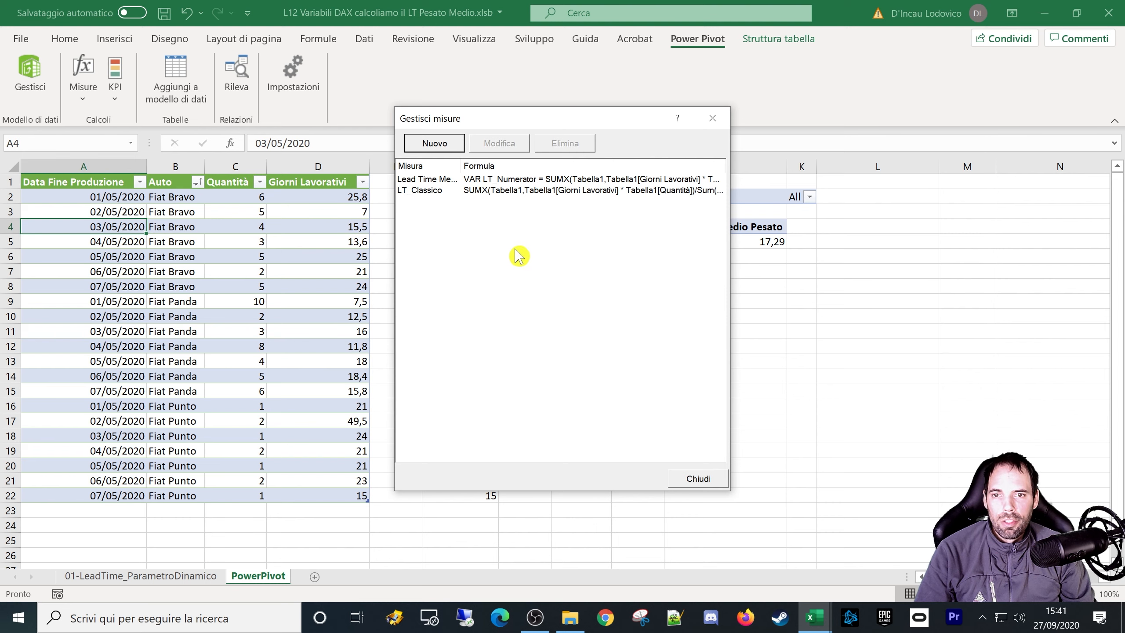
click(492, 190)
click(499, 143)
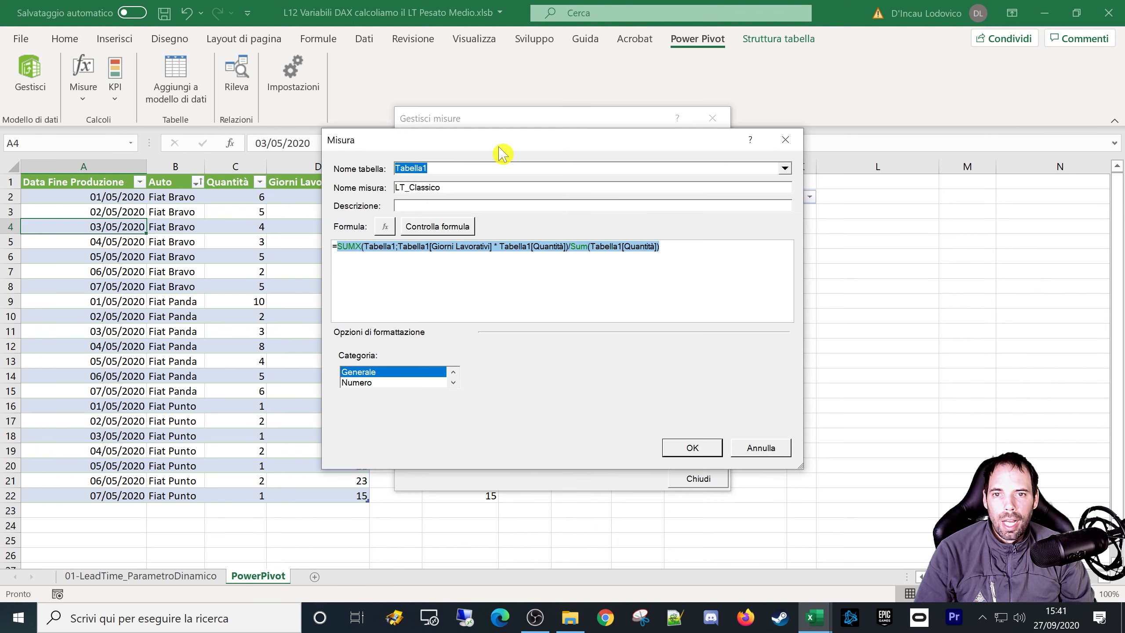
key(Escape)
drag(513, 129, 379, 229)
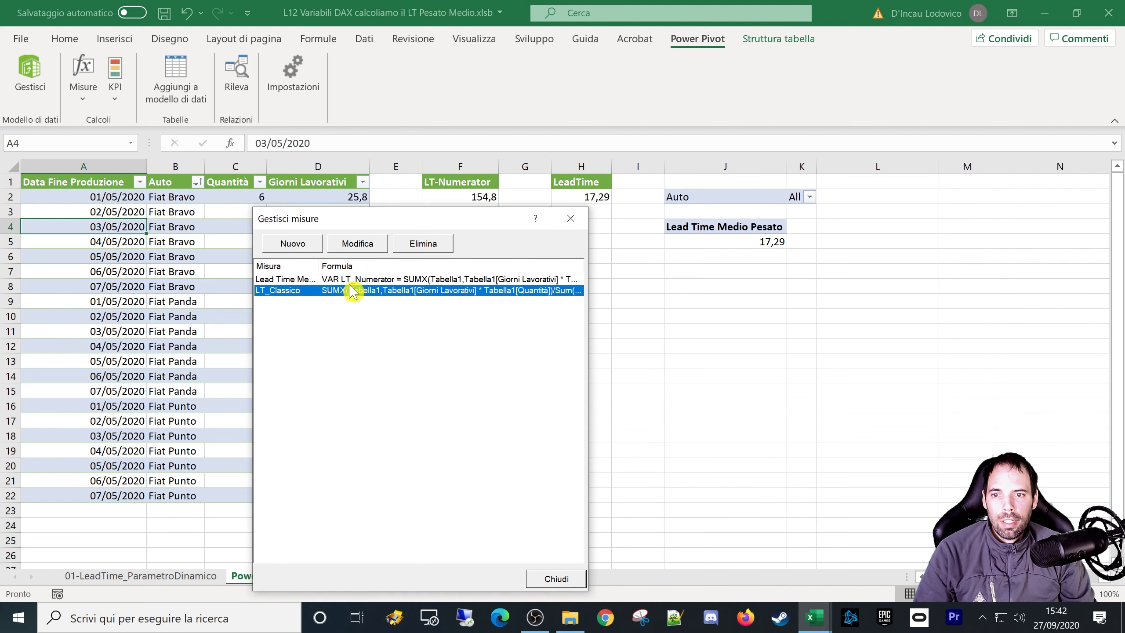
click(356, 244)
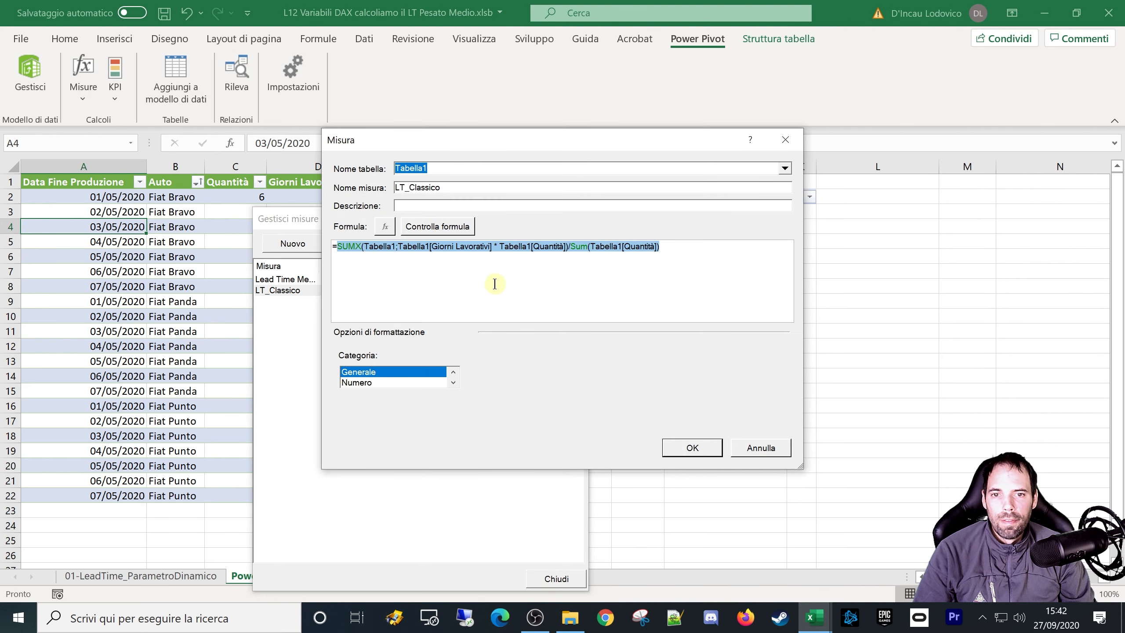
ctrl+scroll(495, 286, up, 4)
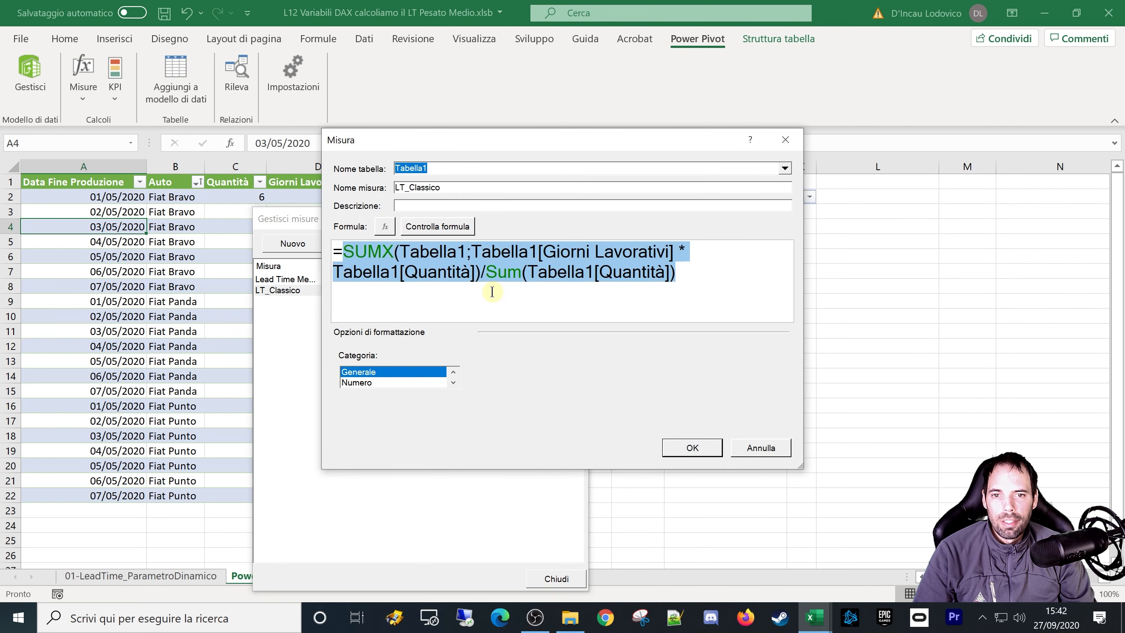
Put Sum(Tabella1[Quantità]) on its own line in the LT_Classico formula, add a space before the division sign, and widen the measure window.
click(486, 272)
key(Return)
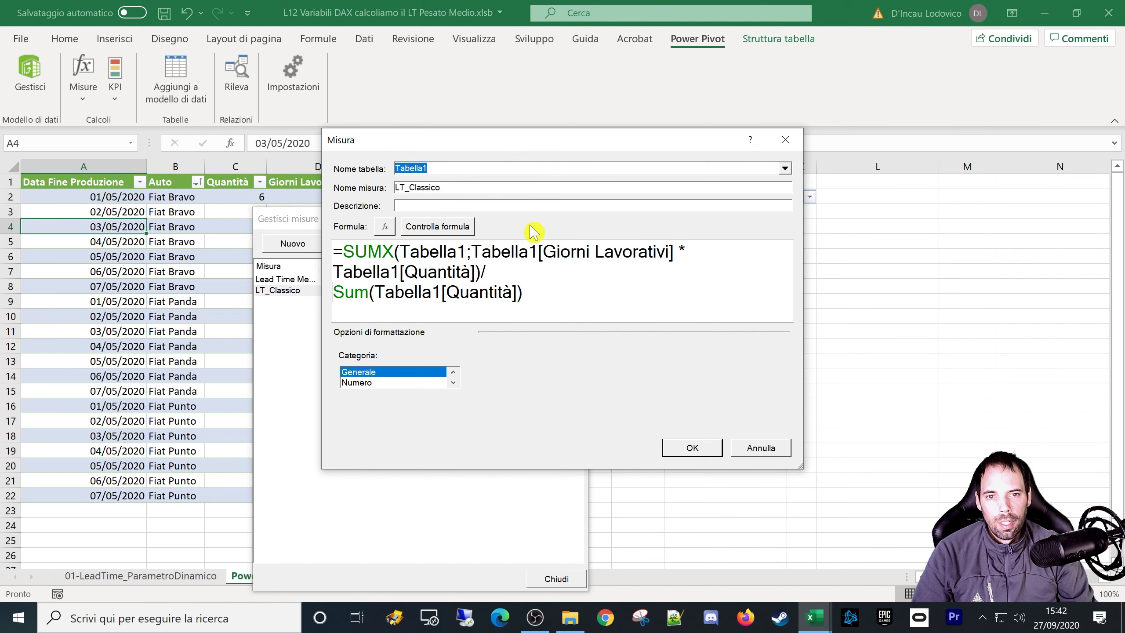
key(Left)
key(Left)
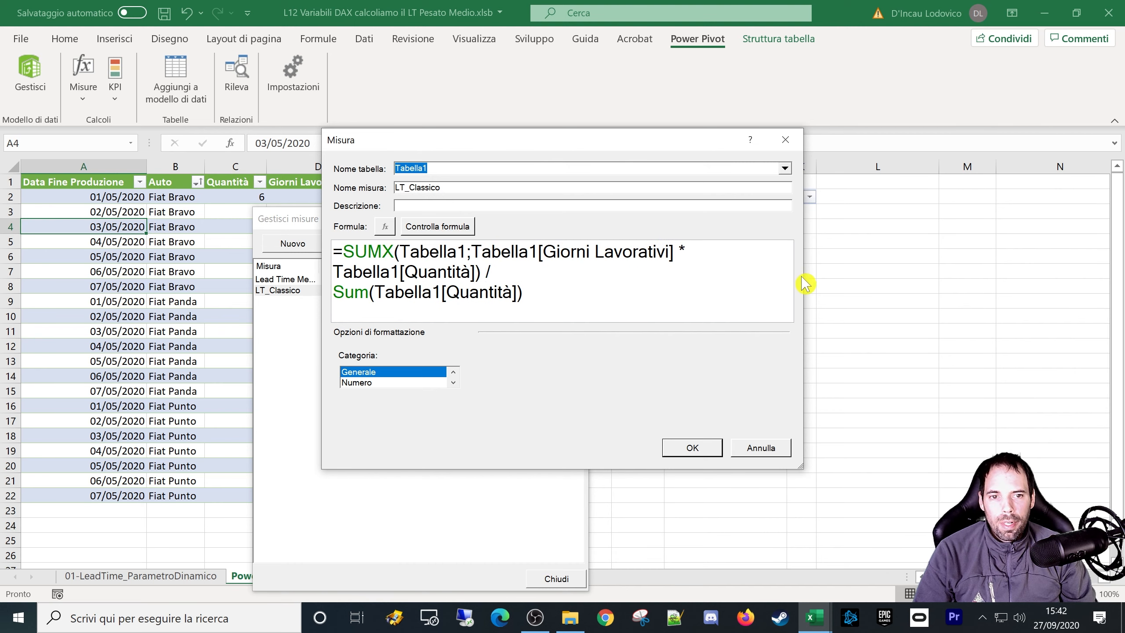
drag(803, 279, 935, 281)
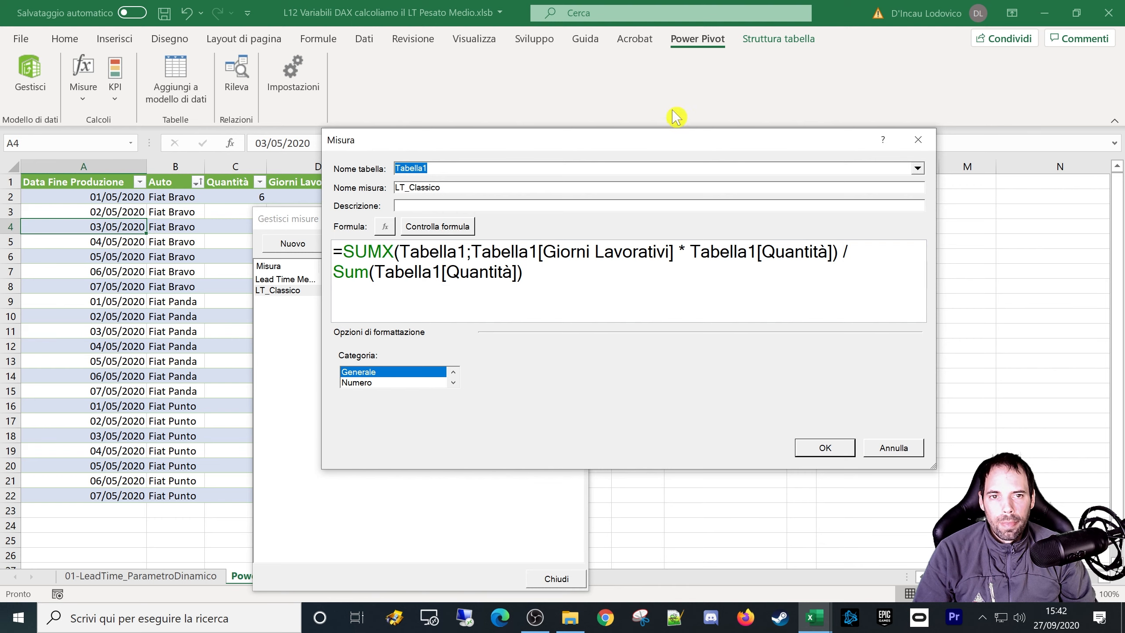
drag(676, 146, 665, 224)
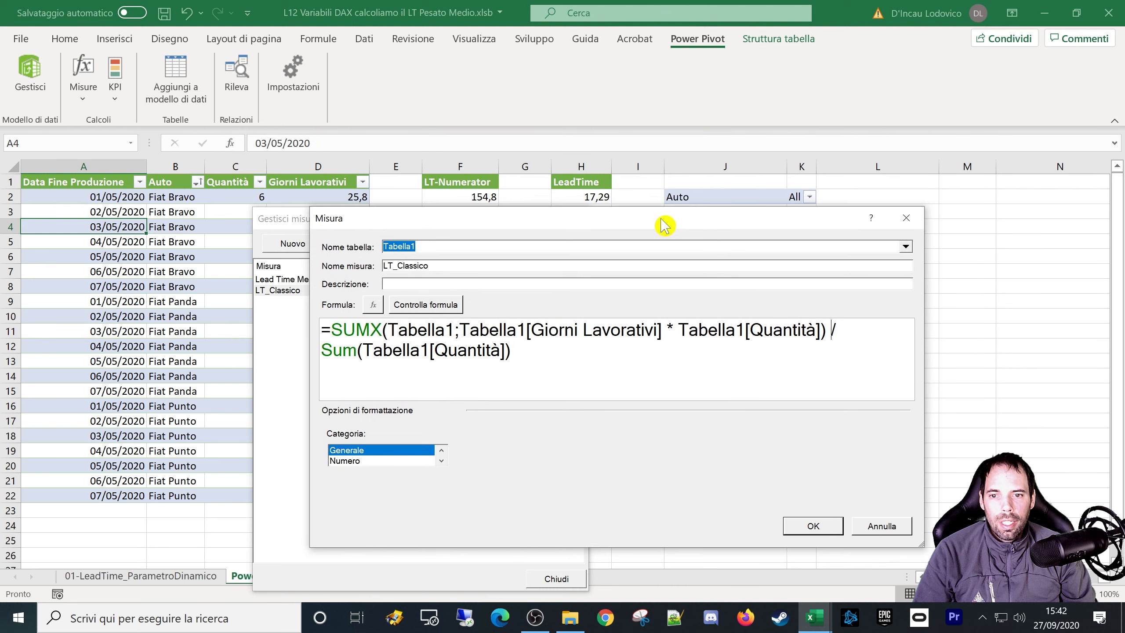
Examine the SUMX function in the formula alongside the measure name LT_Classico.
click(457, 358)
scroll(443, 362, up, 3)
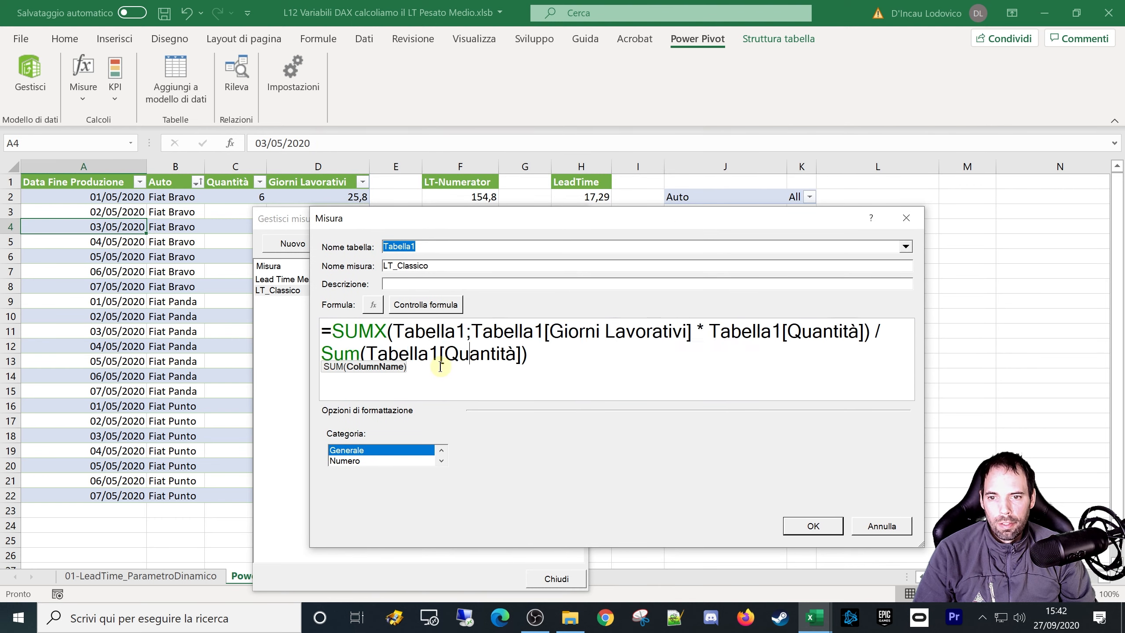
scroll(441, 367, down, 1)
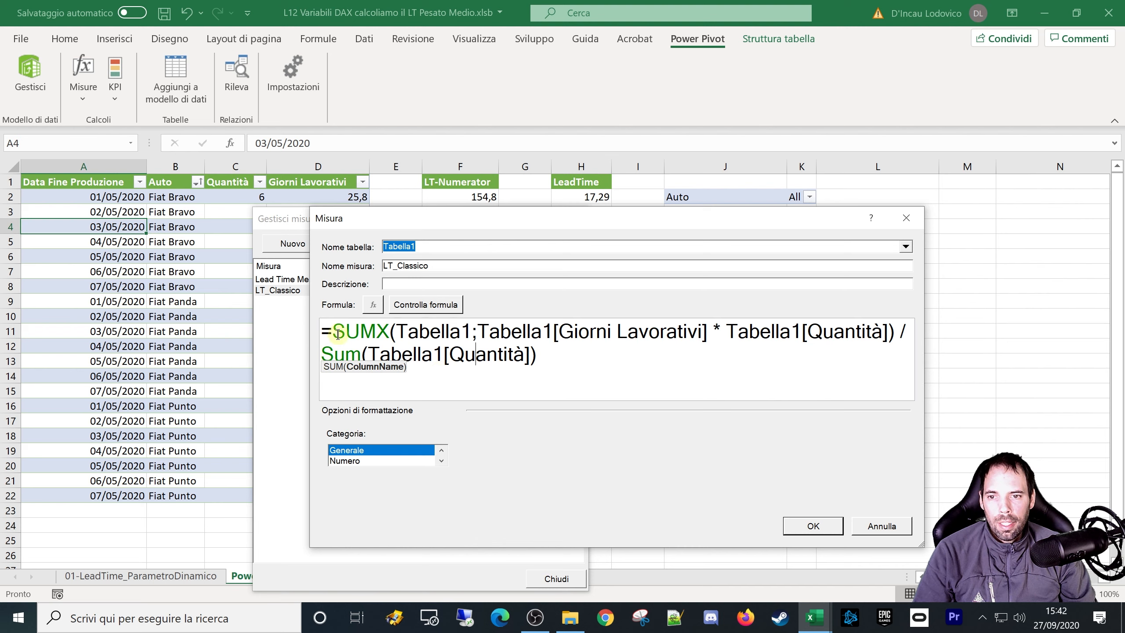
drag(334, 335, 392, 332)
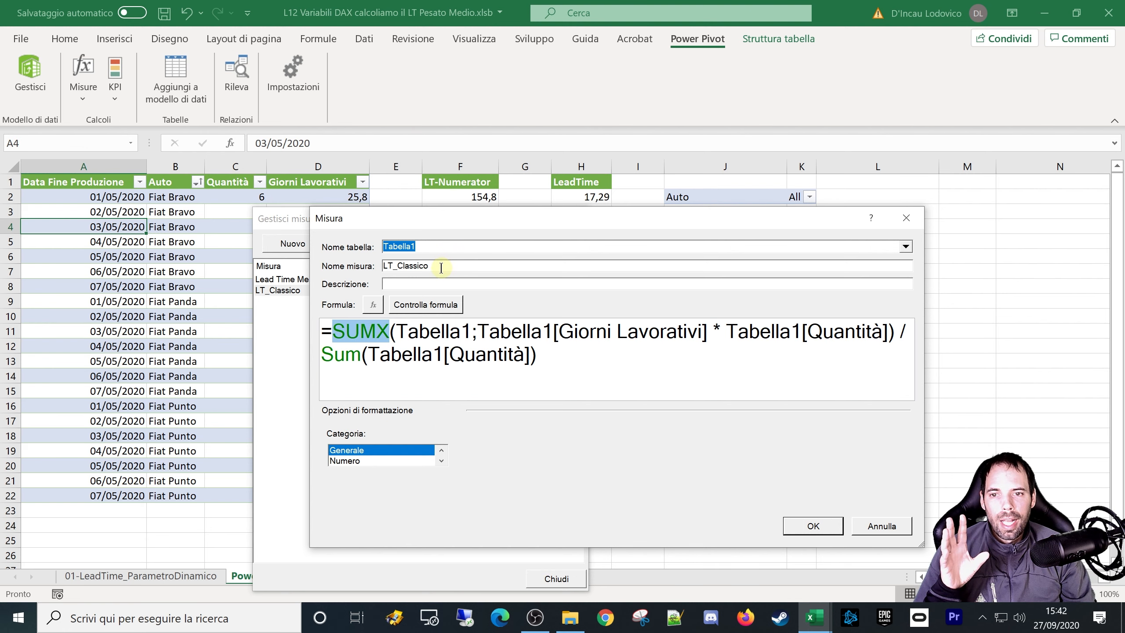
drag(441, 267, 364, 265)
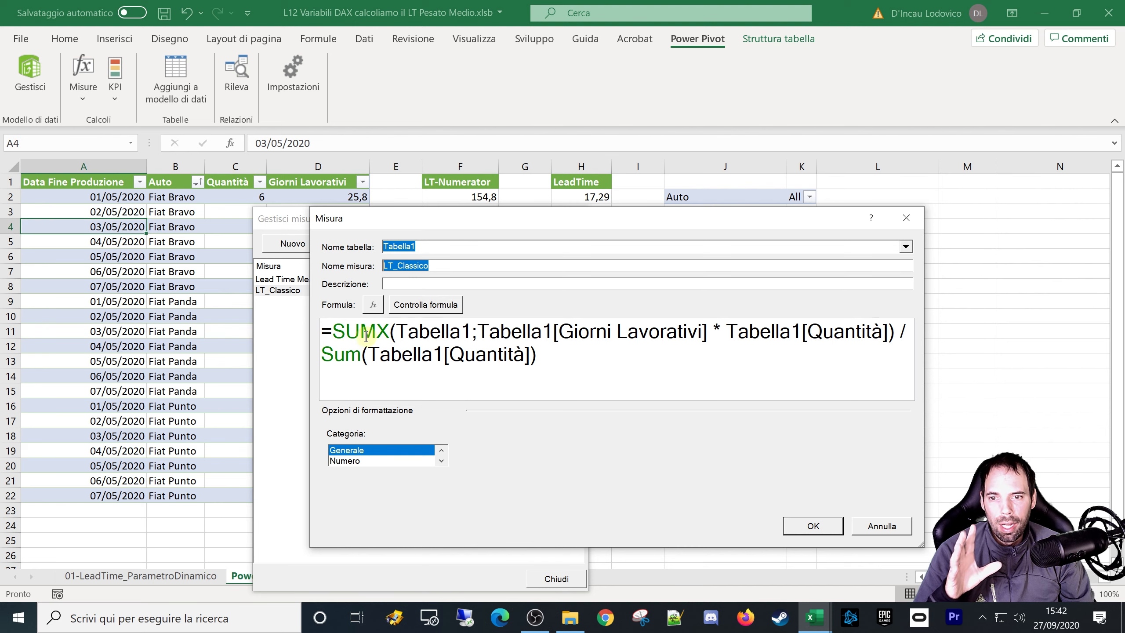
drag(332, 330, 387, 332)
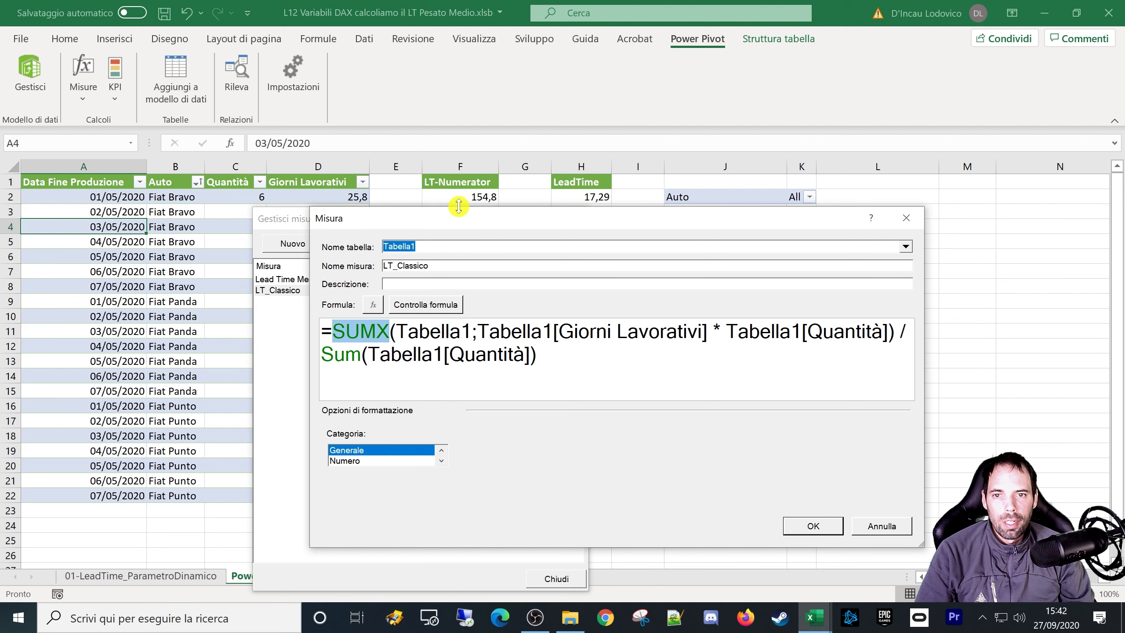
drag(474, 214, 472, 228)
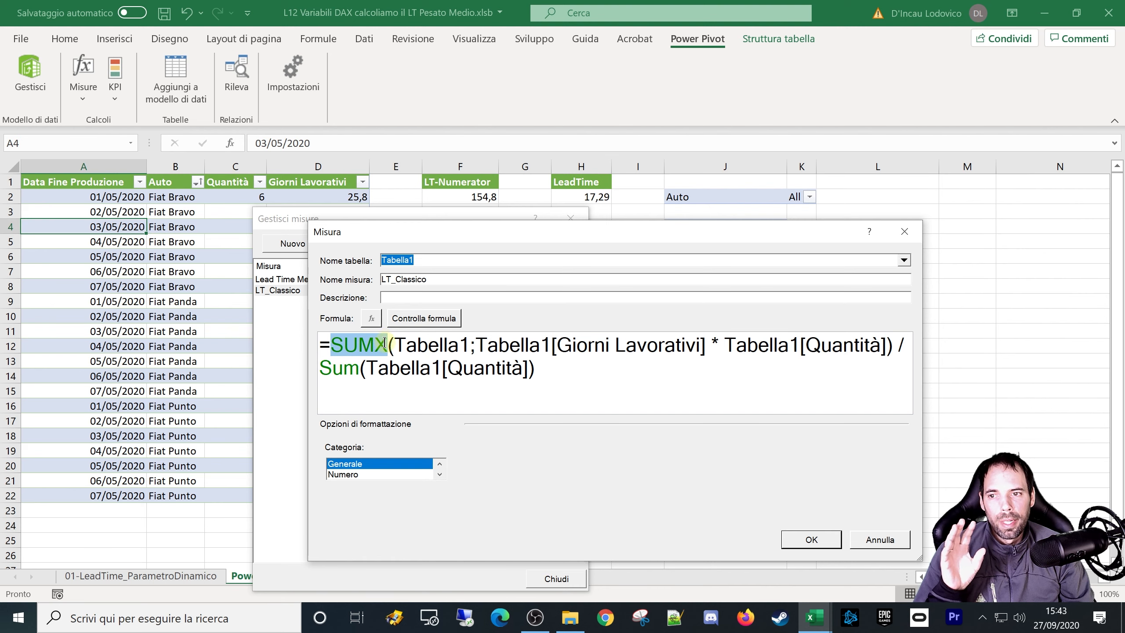
Examine the SUMX table argument, the Giorni Lavorativi times Quantità expression, and the division by the sum of Quantità.
click(496, 368)
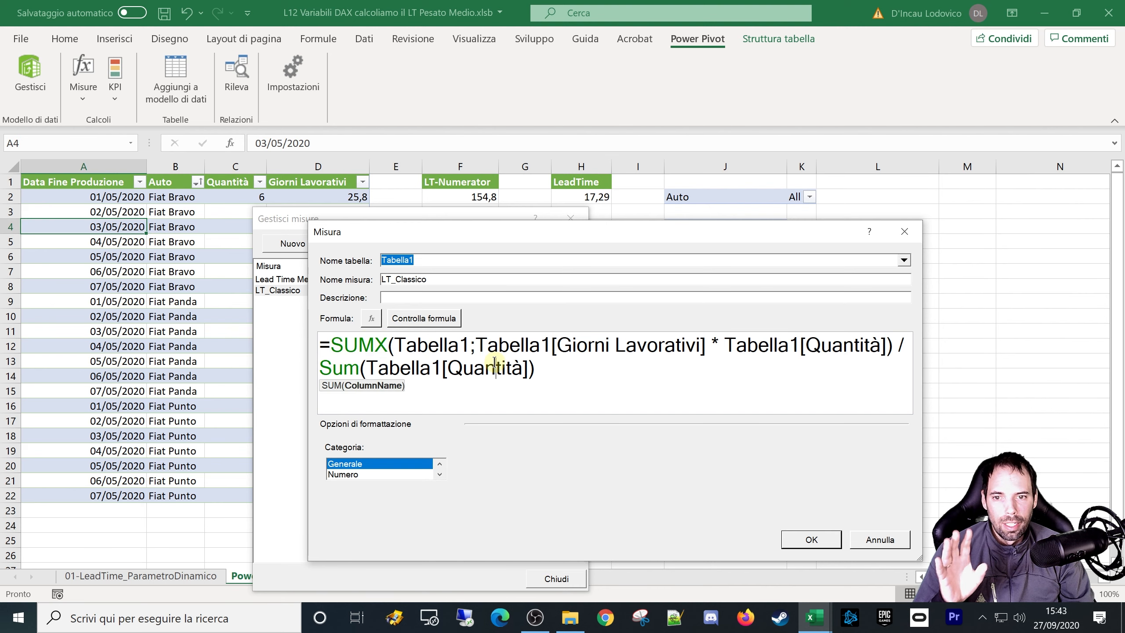
drag(329, 353, 470, 352)
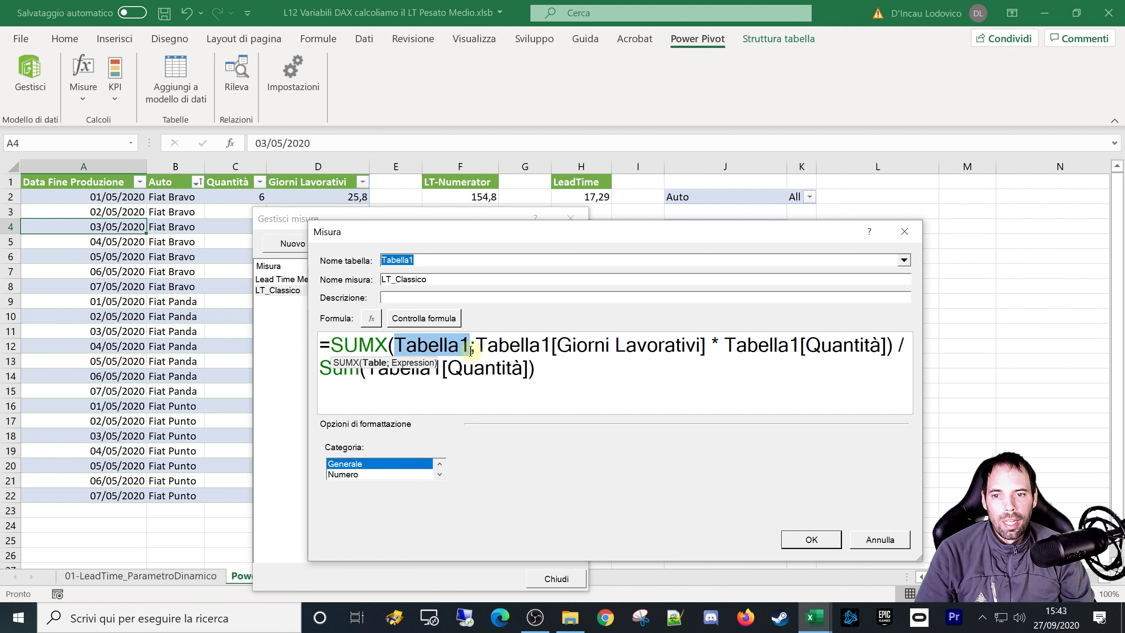
click(477, 346)
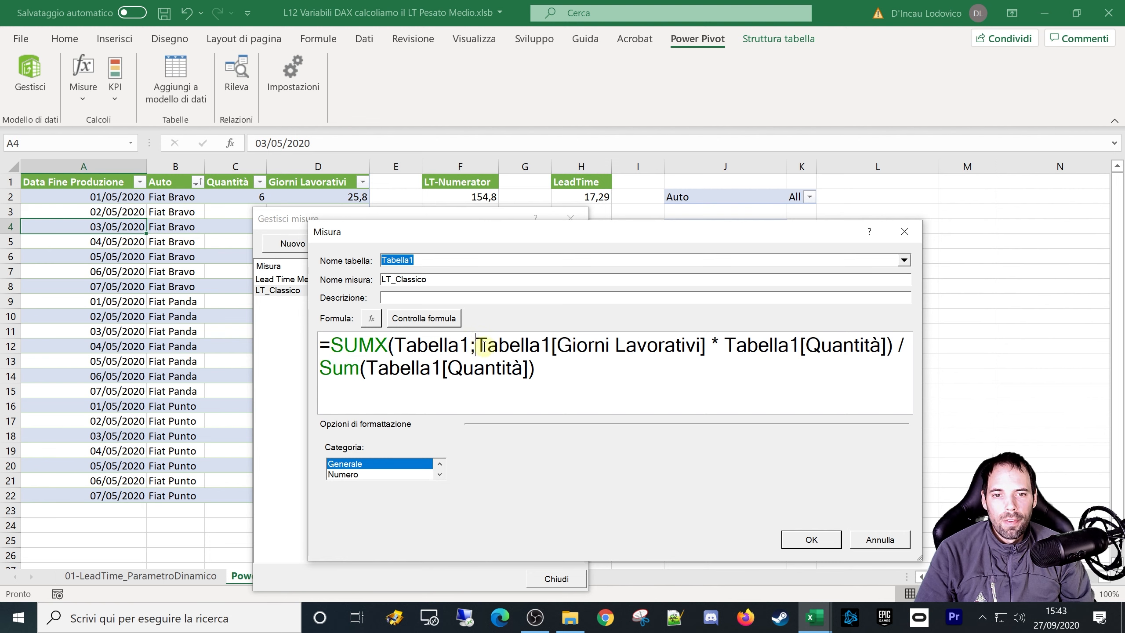
drag(477, 346, 886, 345)
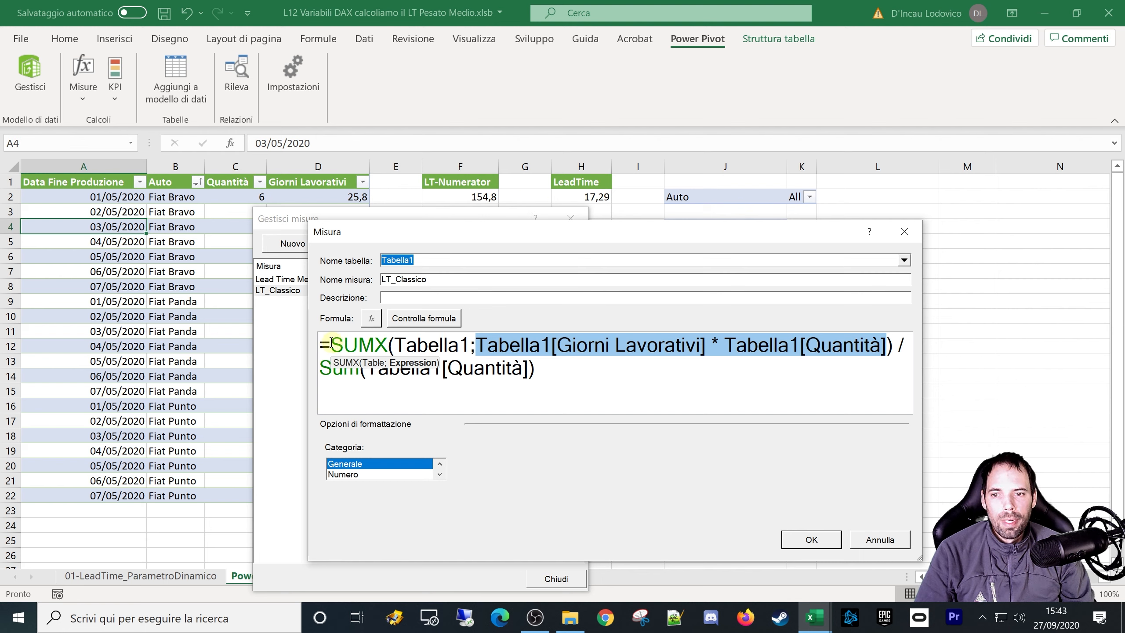
drag(332, 345, 895, 346)
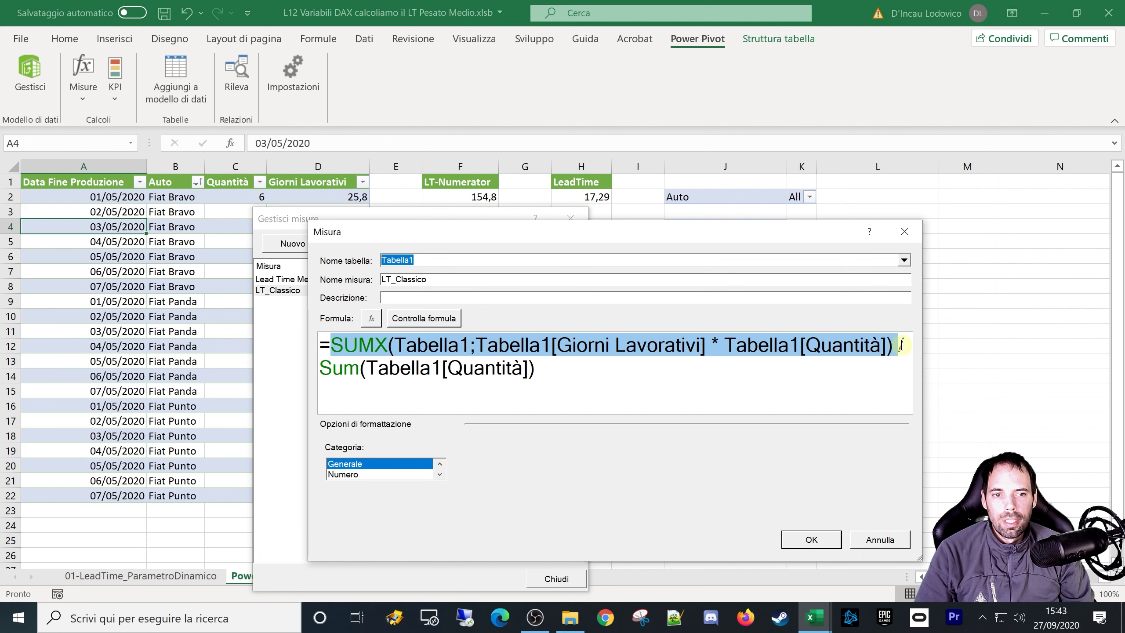
double_click(901, 345)
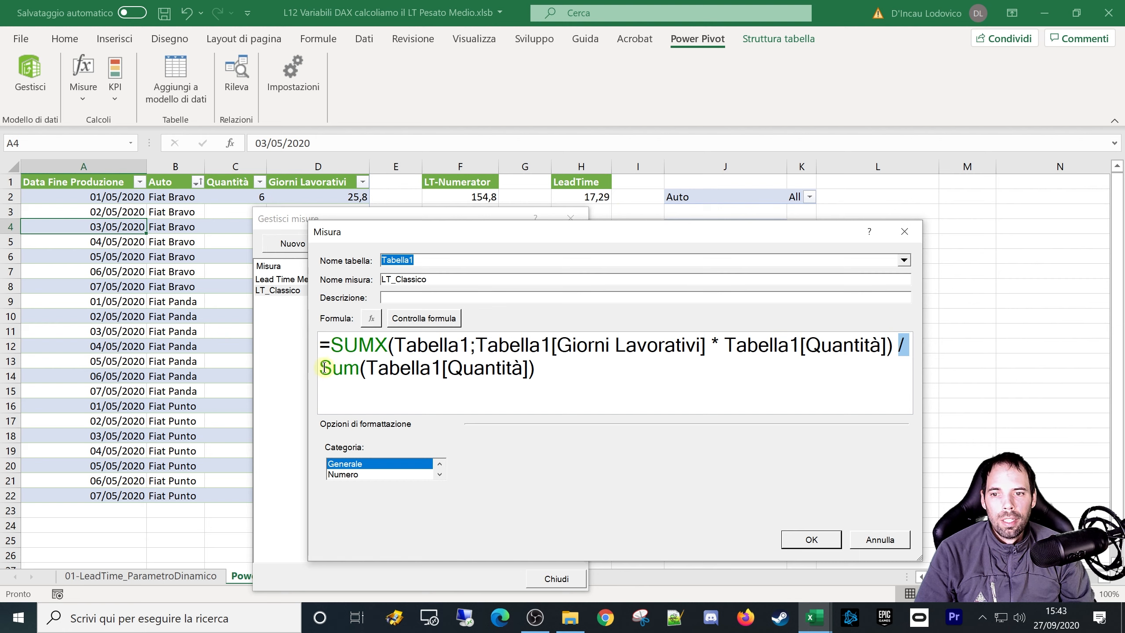
drag(324, 368, 259, 345)
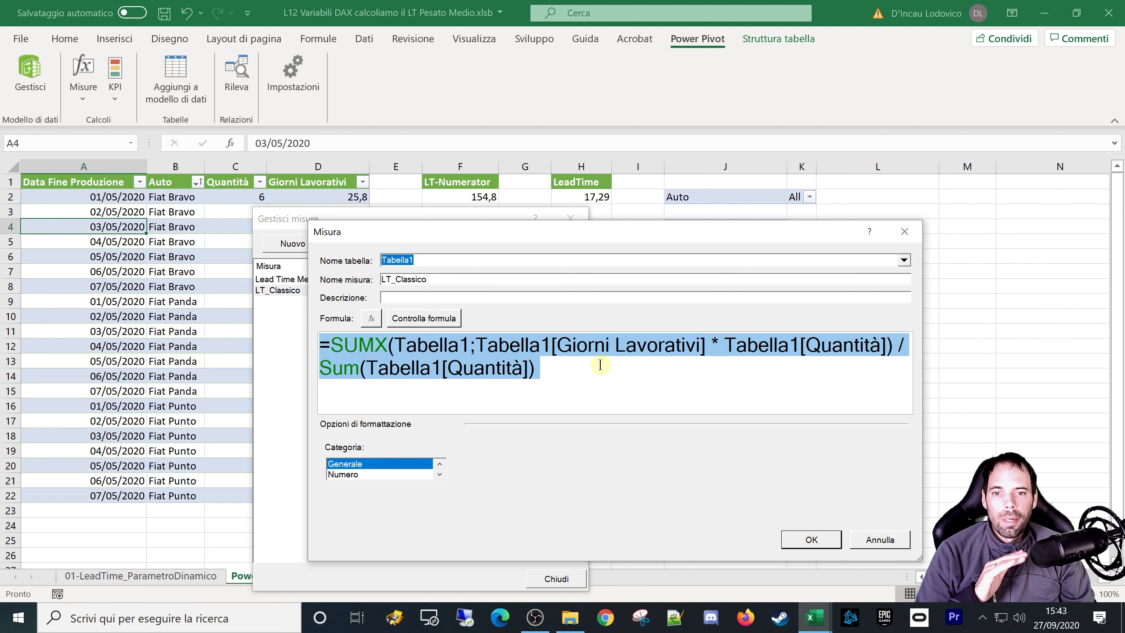
Review the whole LT_Classico formula, its SUMX numerator and its Sum denominator, and close the measure without saving.
click(587, 372)
key(ctrl+a)
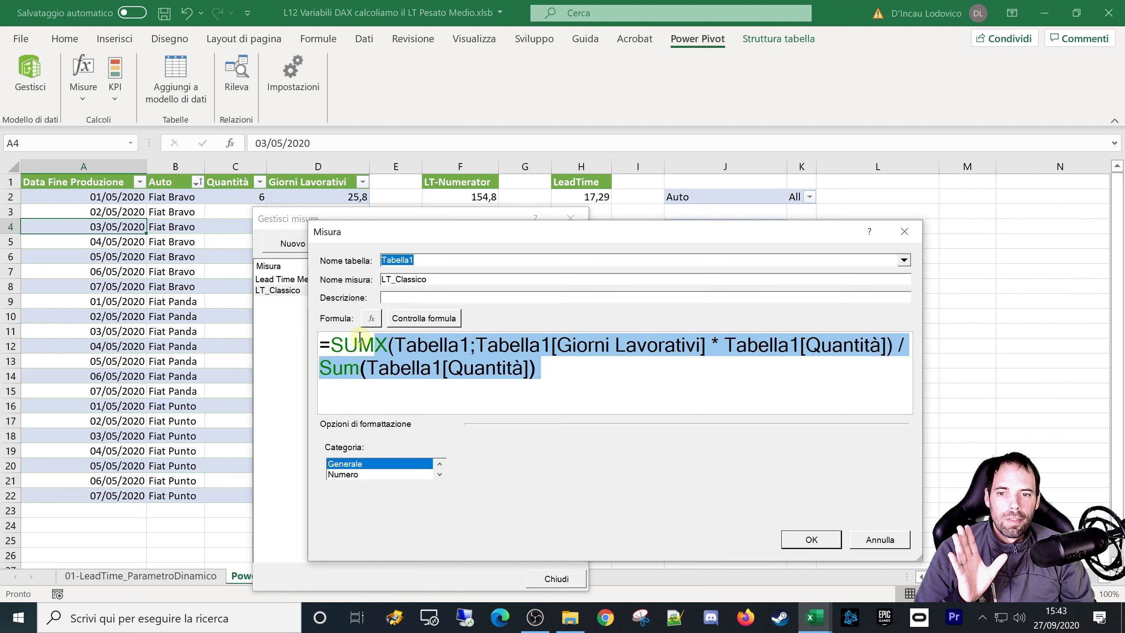
click(570, 397)
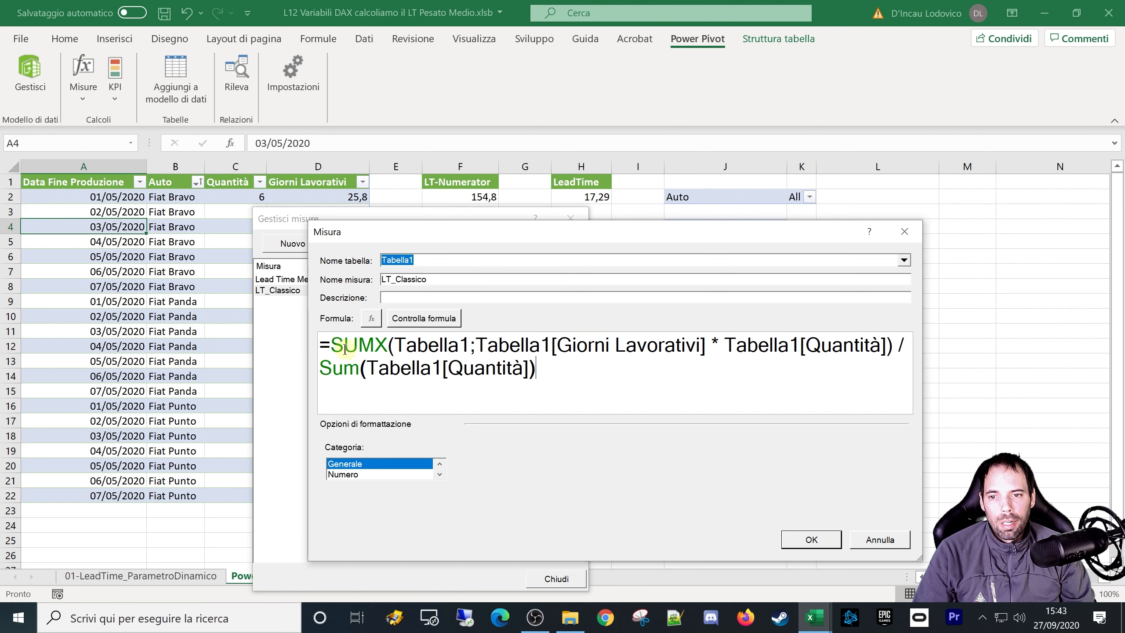
drag(331, 345, 541, 397)
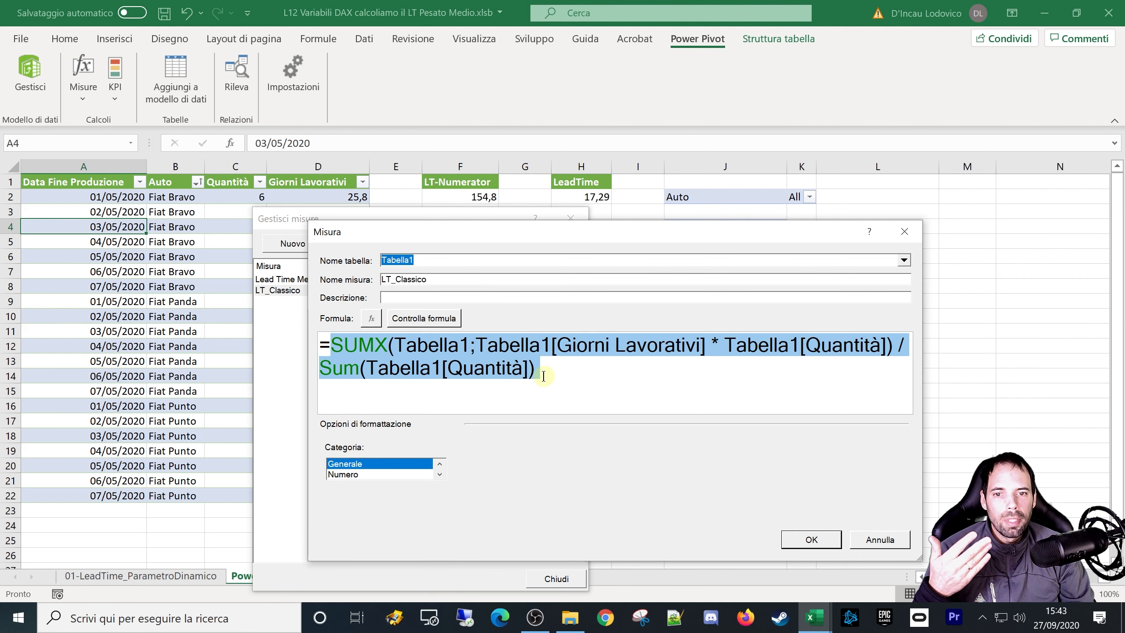
click(546, 377)
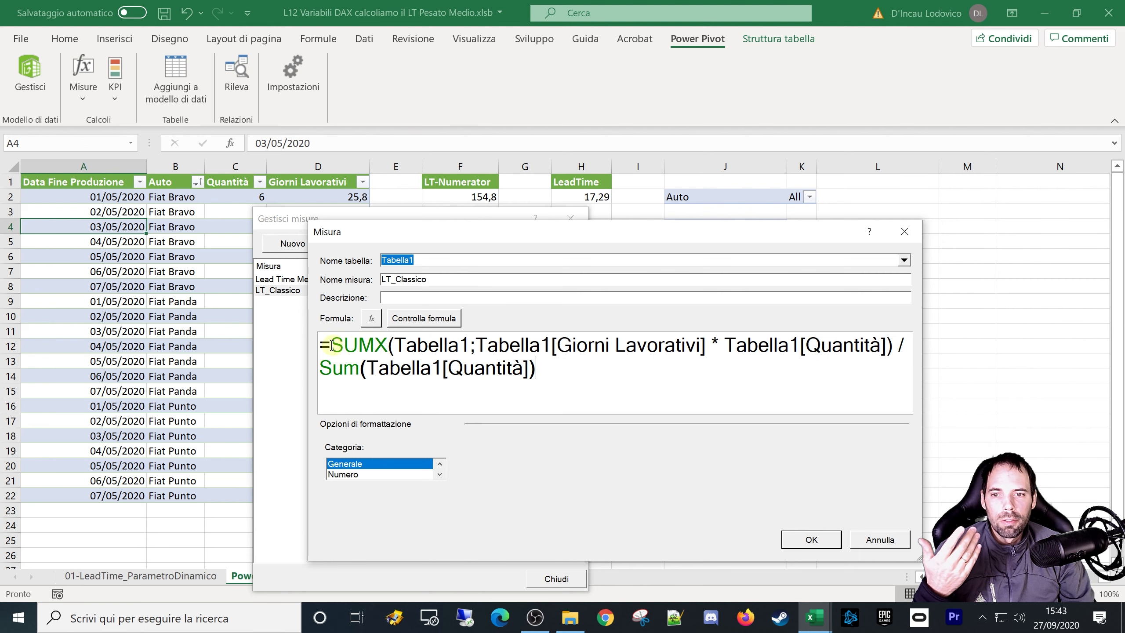
drag(331, 346, 399, 347)
click(629, 351)
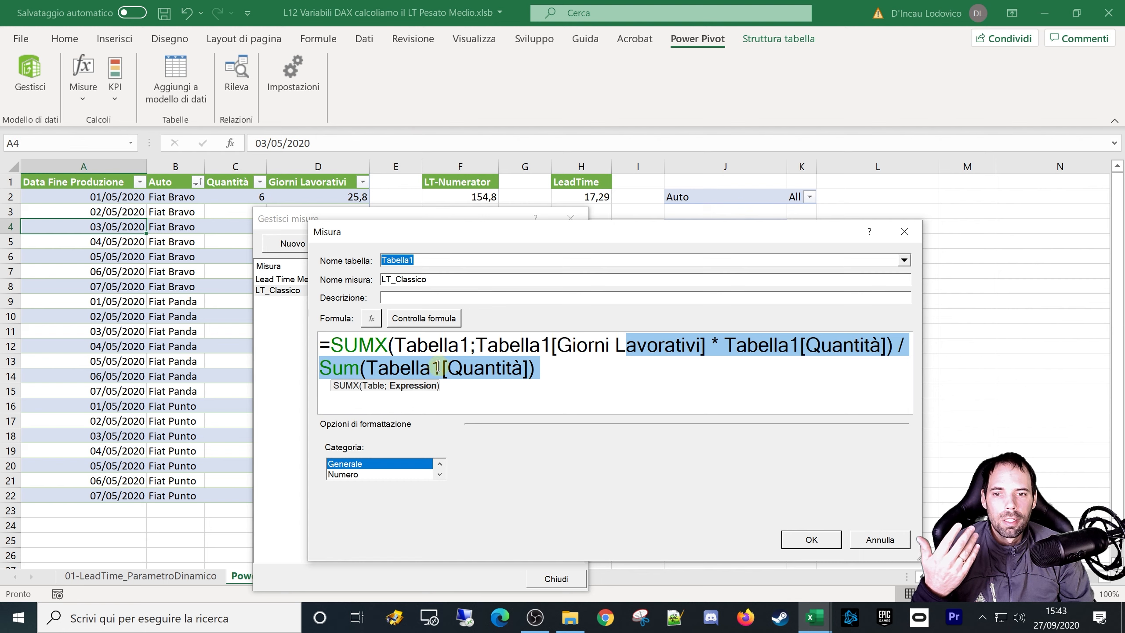
drag(343, 369, 527, 370)
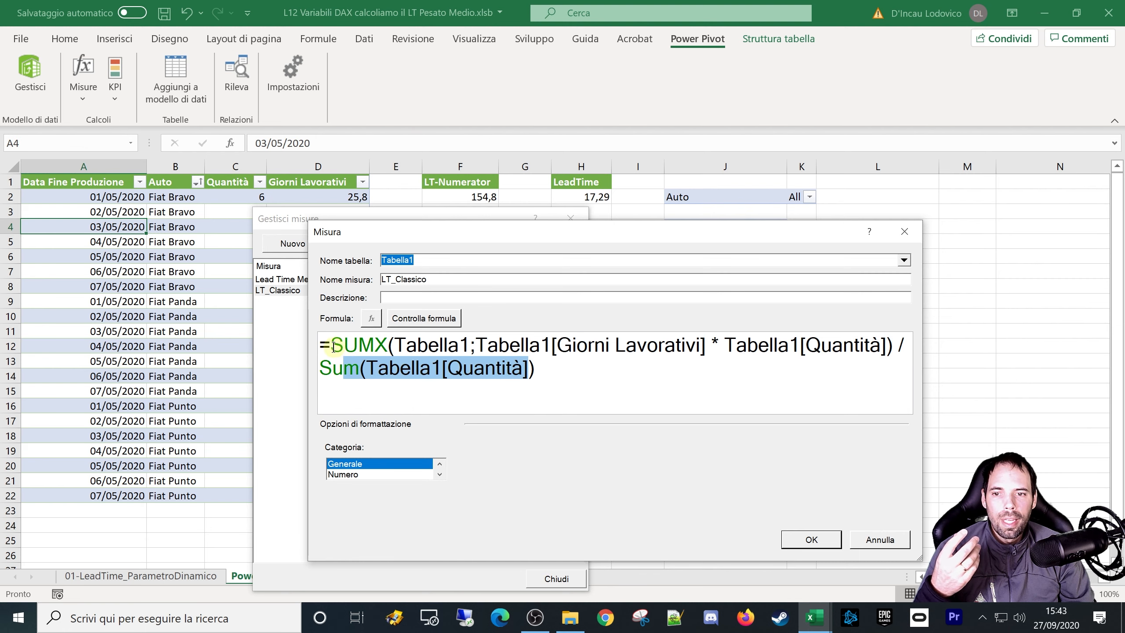
drag(332, 345, 895, 345)
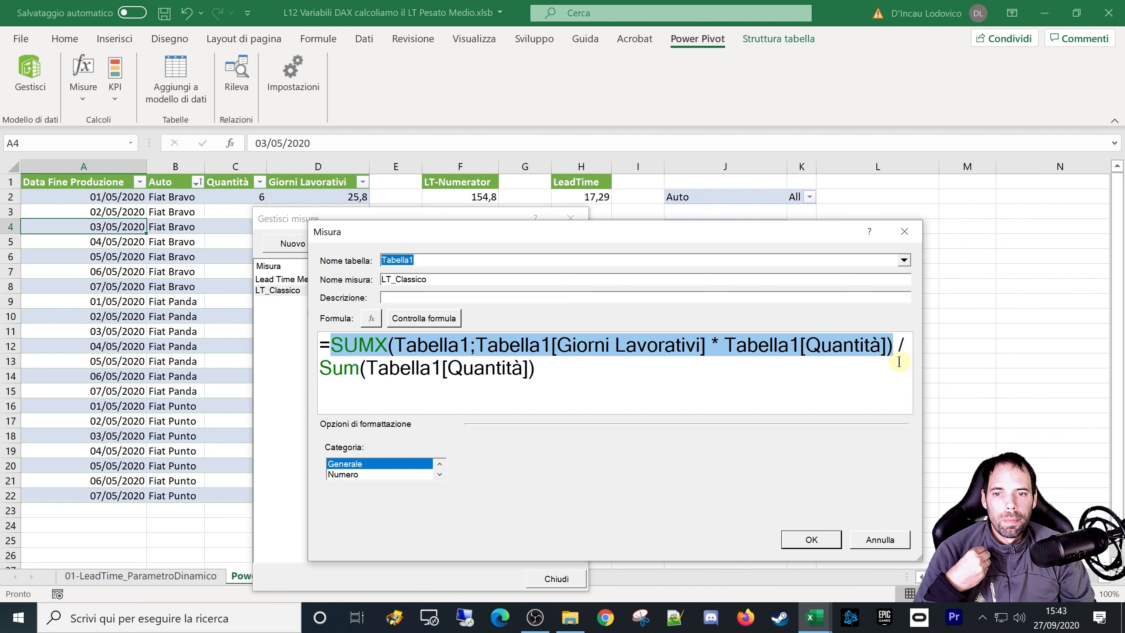
click(586, 374)
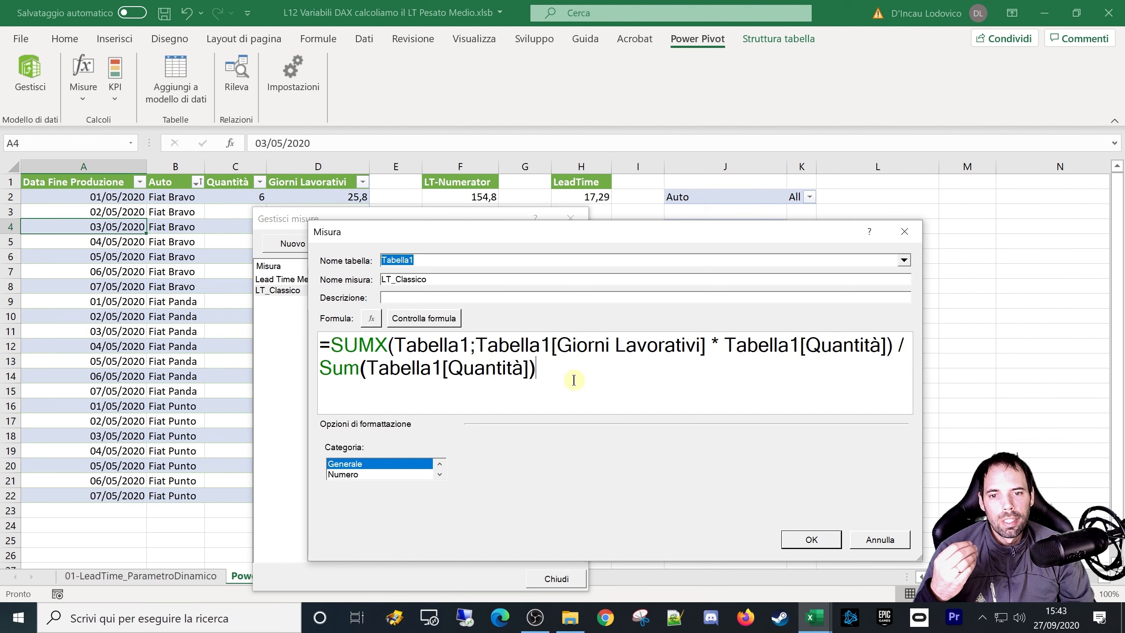
drag(333, 346, 891, 352)
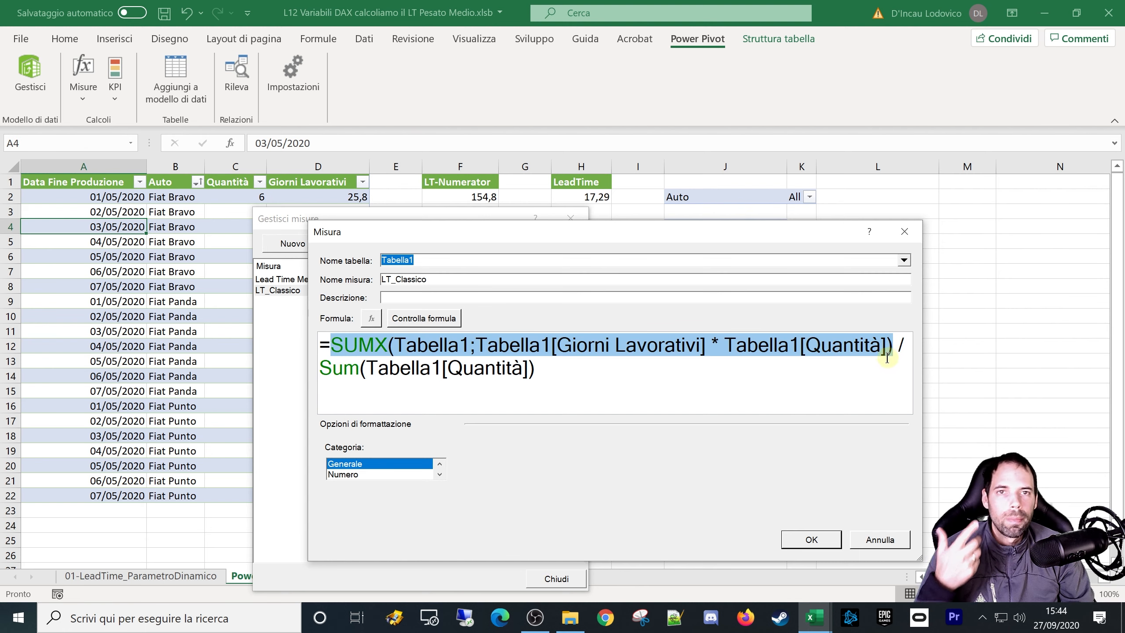
click(879, 540)
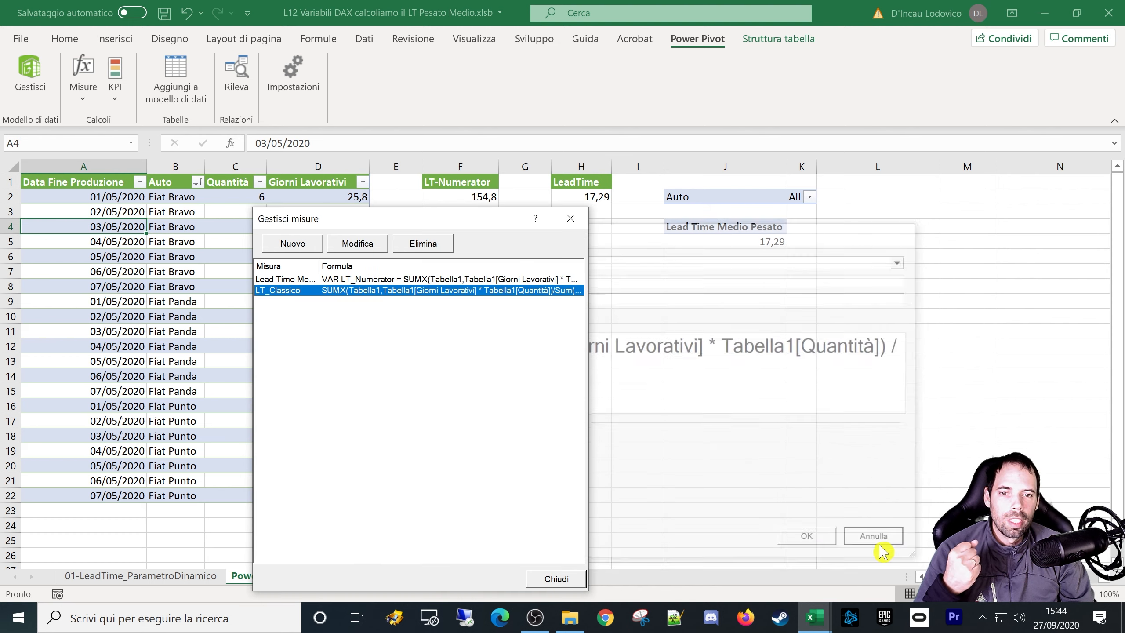
Open the Lead Time Medio Pesato measure to view its VAR and RETURN formula.
click(454, 351)
click(341, 279)
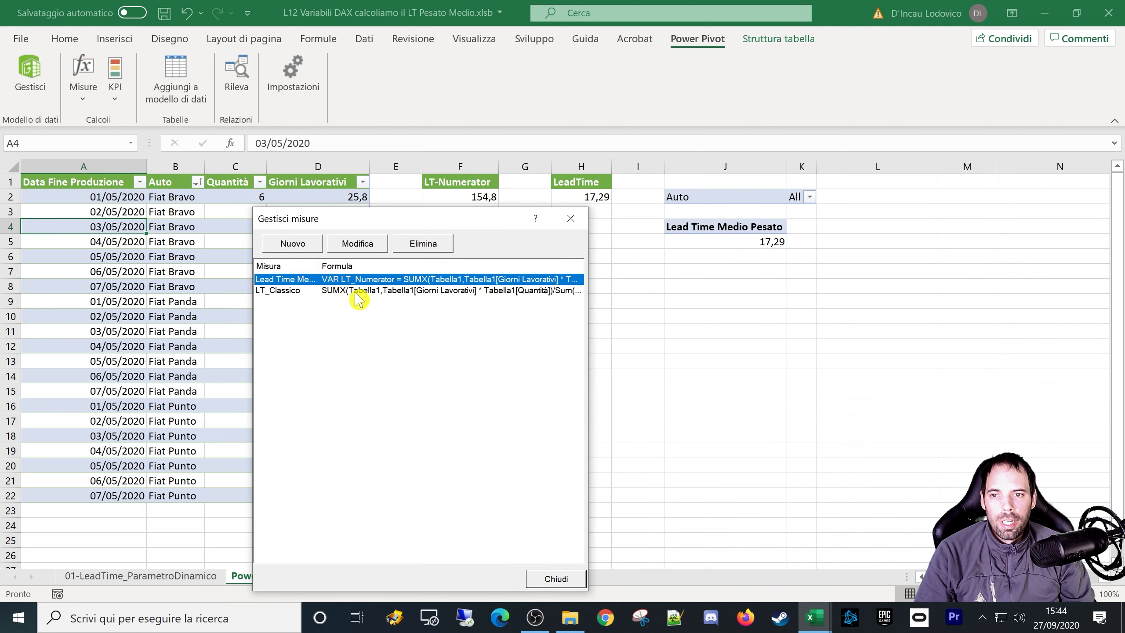
click(361, 246)
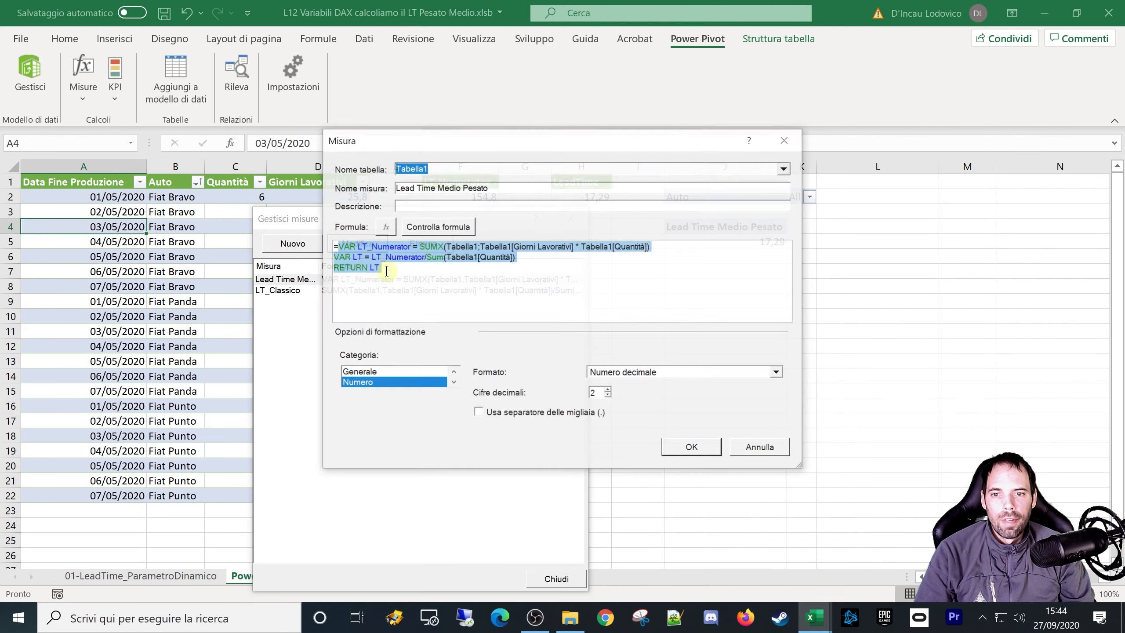
Reposition and widen the Lead Time Medio Pesato measure window and enlarge its formula text.
drag(503, 153, 419, 316)
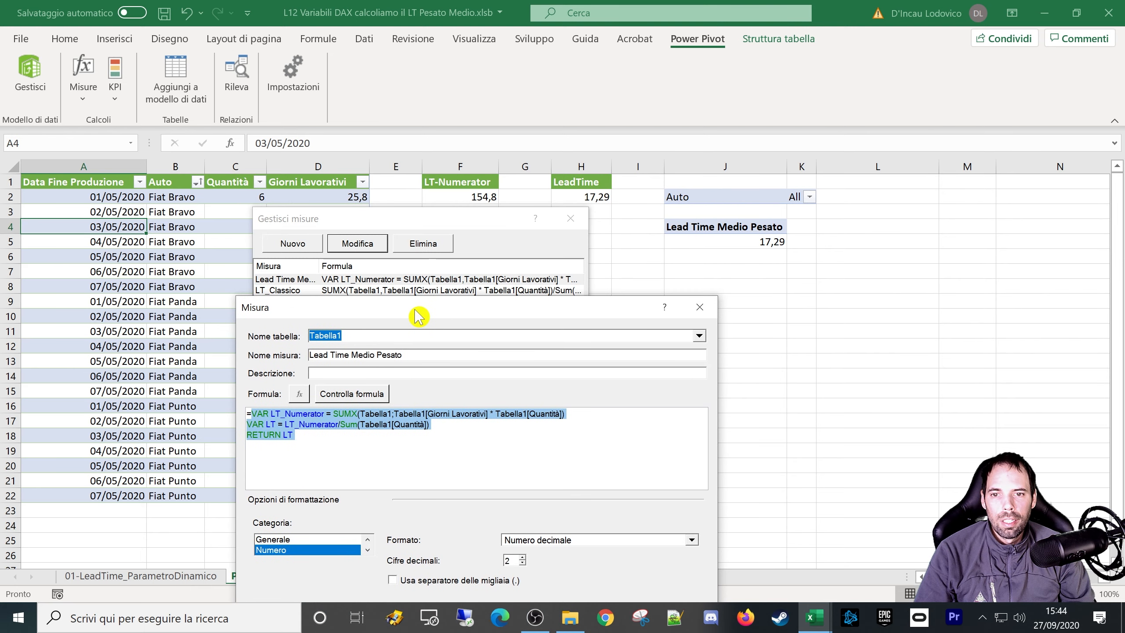
drag(237, 374, 63, 375)
drag(718, 421, 883, 430)
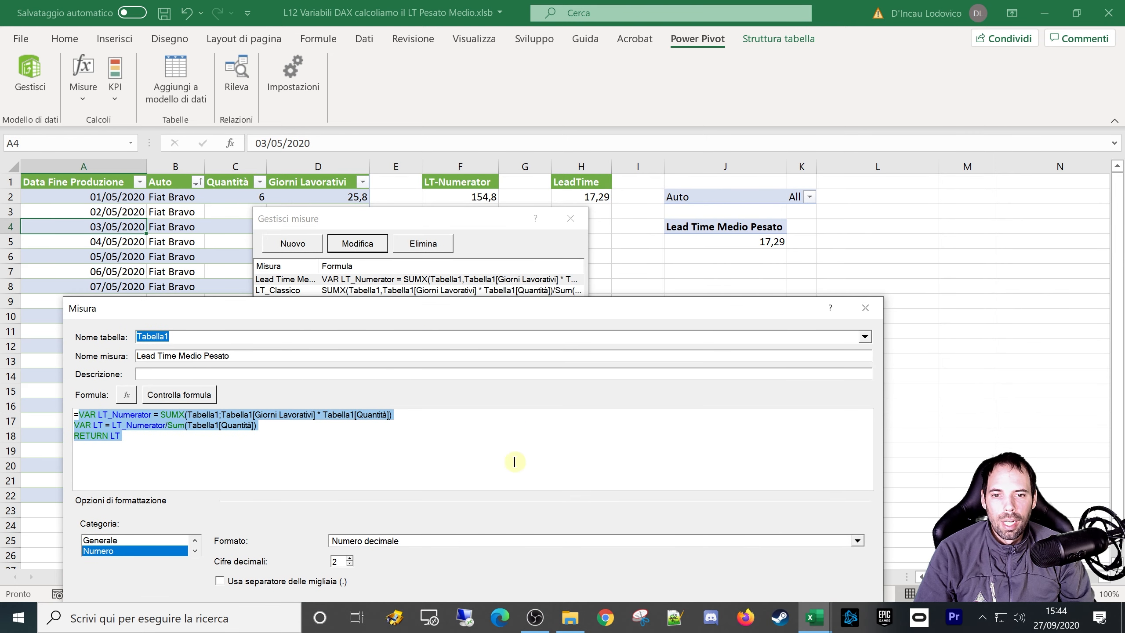
scroll(498, 464, up, 2)
scroll(498, 464, up, 2)
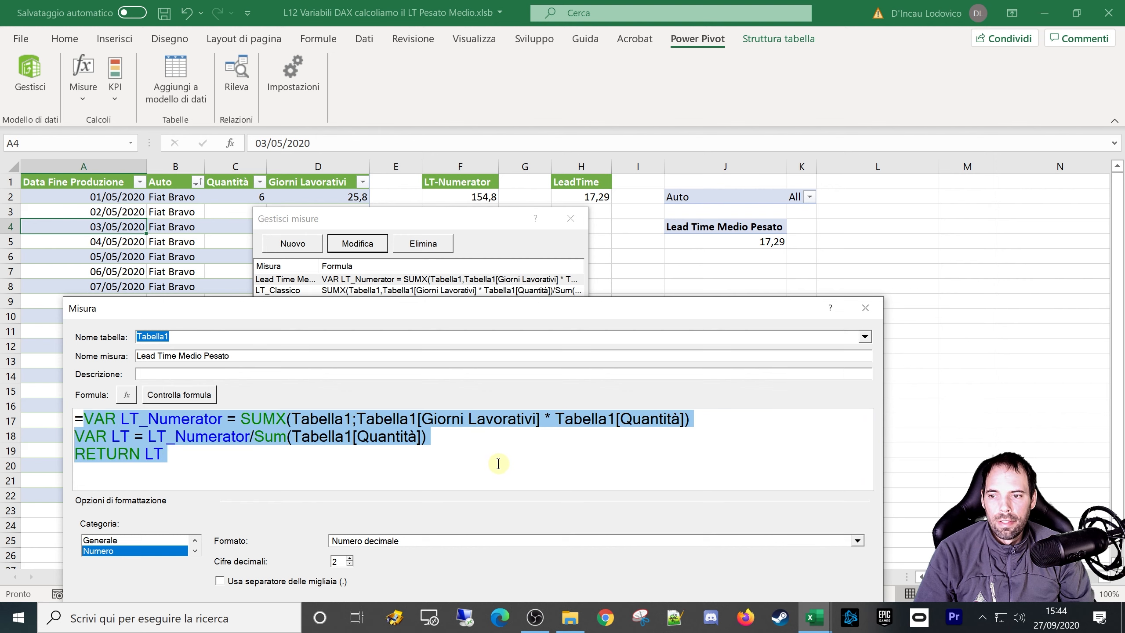
Break the formula after the equals sign so VAR LT_Numerator starts on its own line, and enlarge the formula area and text further.
click(81, 419)
key(Return)
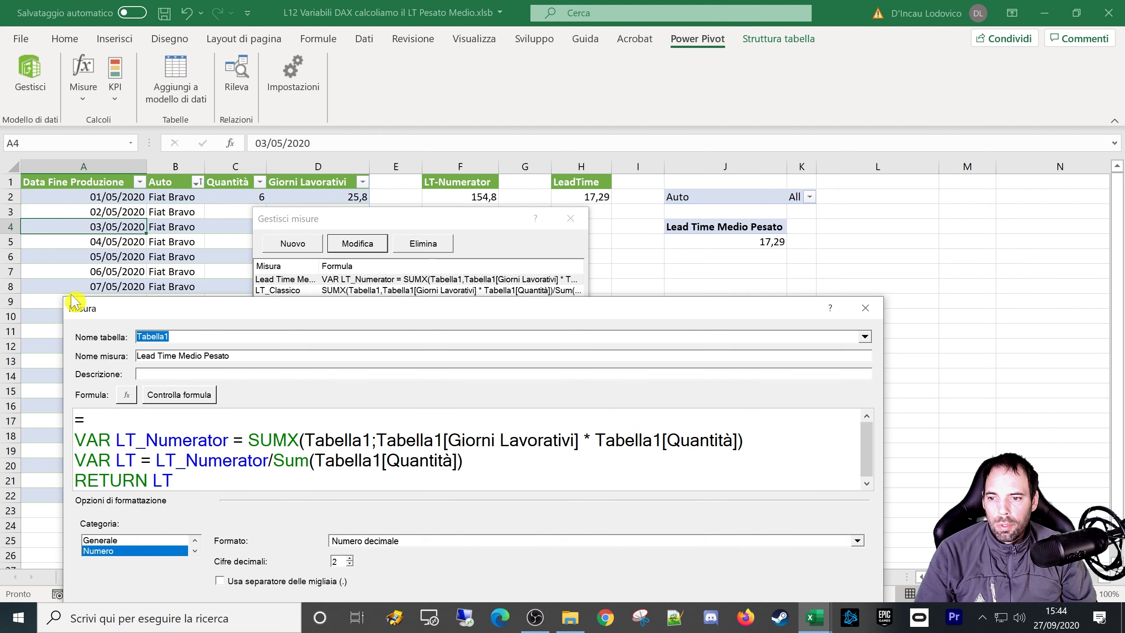
scroll(285, 468, up, 2)
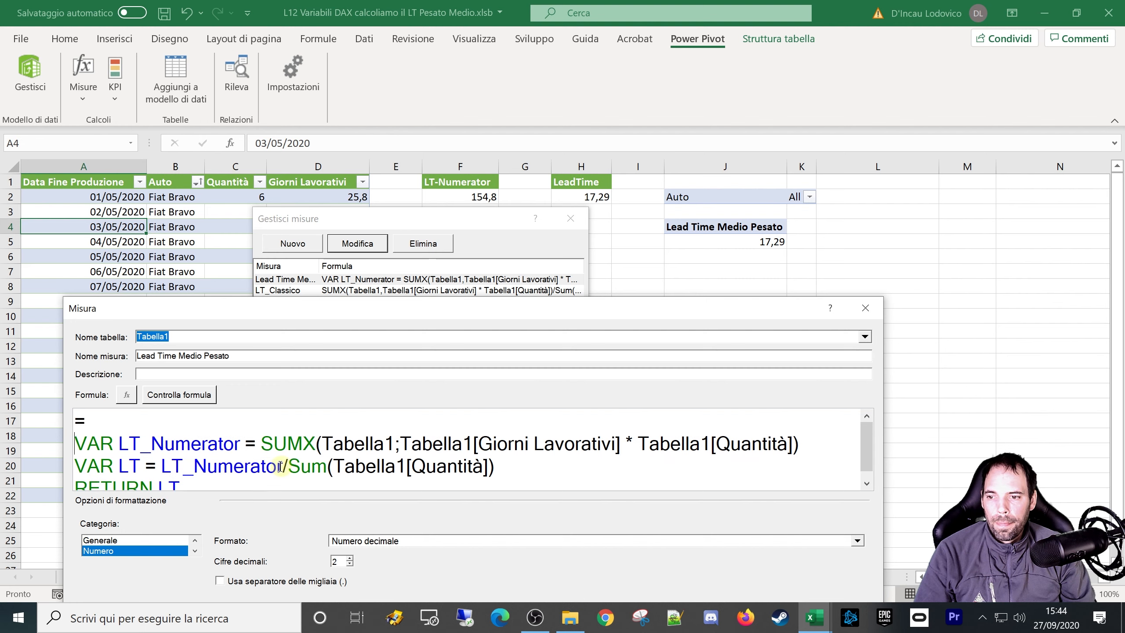
mouse_move(254, 297)
mouse_down()
mouse_move(255, 273)
mouse_move(262, 328)
mouse_move(251, 301)
mouse_up()
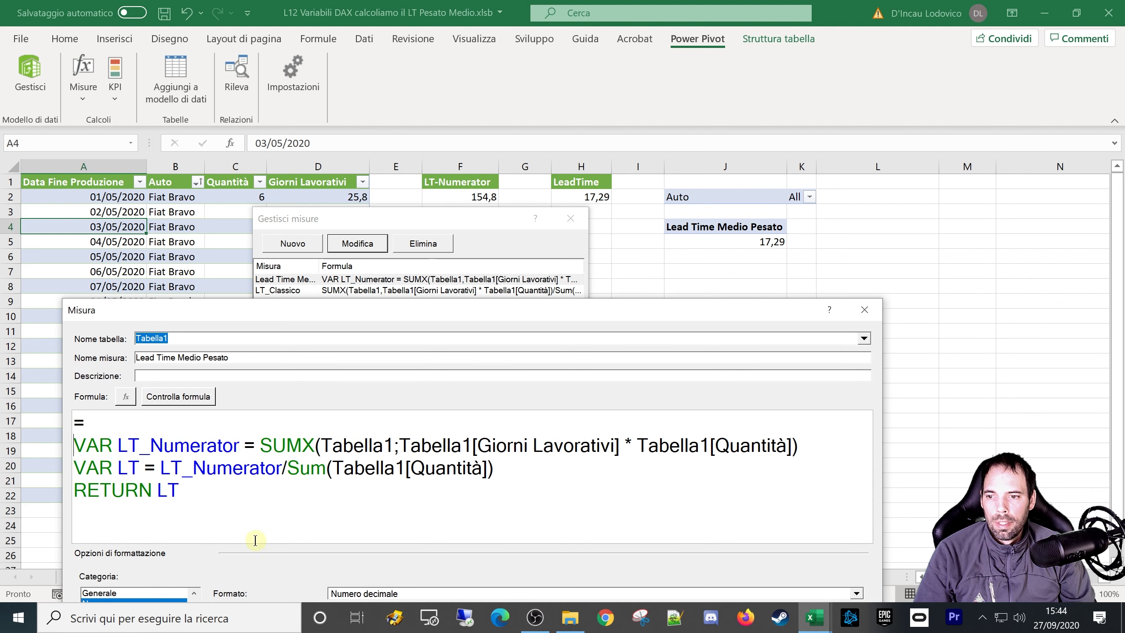
scroll(240, 487, up, 1)
scroll(240, 488, down, 2)
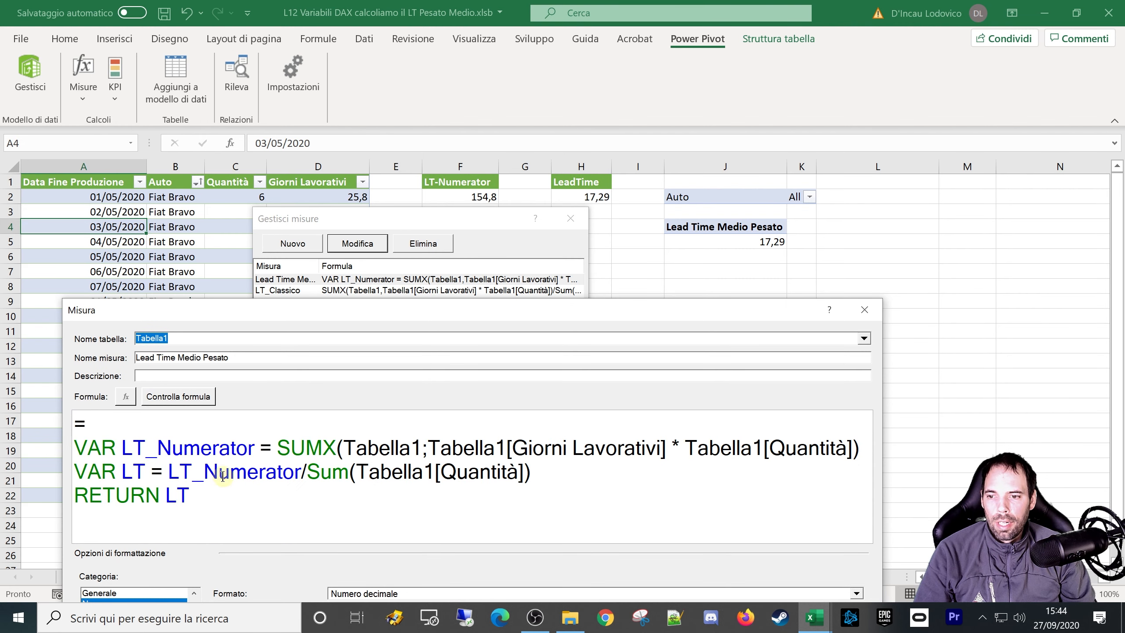
drag(883, 471, 981, 470)
scroll(508, 477, up, 1)
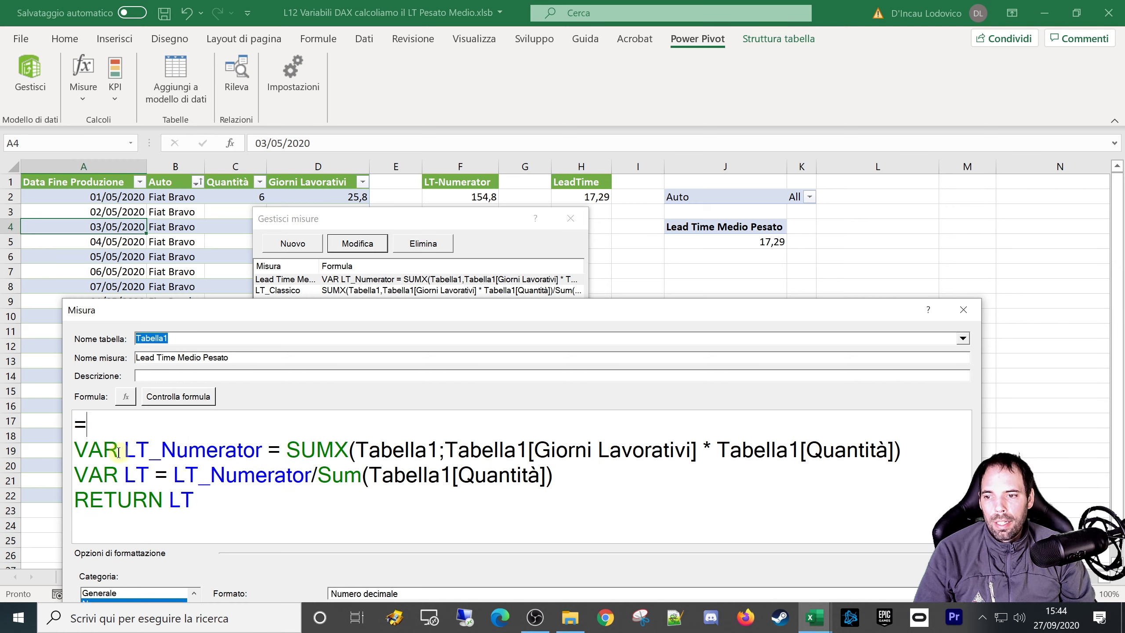
Examine the first declaration's VAR keyword, the variable name LT_Numerator, and the equals sign that assigns it.
drag(118, 452, 66, 457)
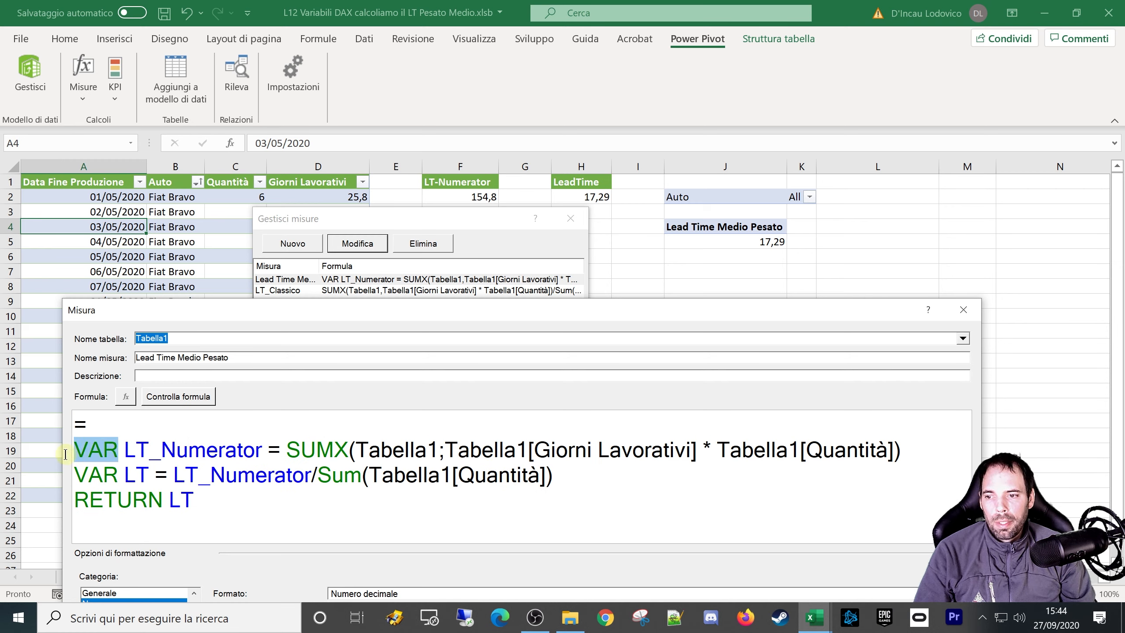
click(89, 452)
drag(113, 459, 266, 450)
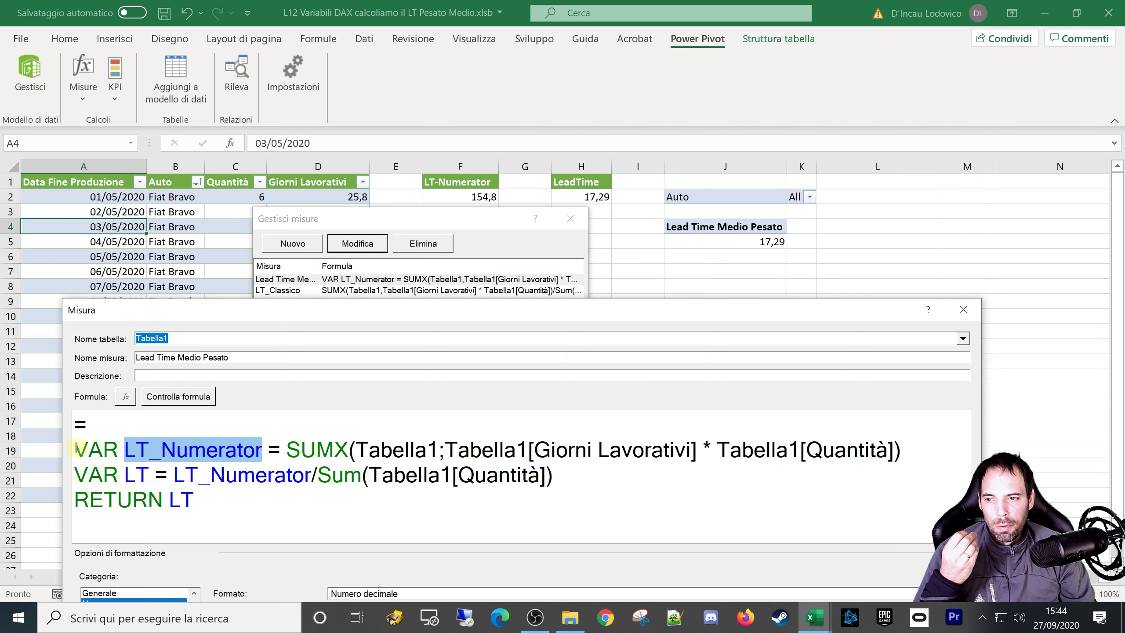
drag(76, 449, 276, 452)
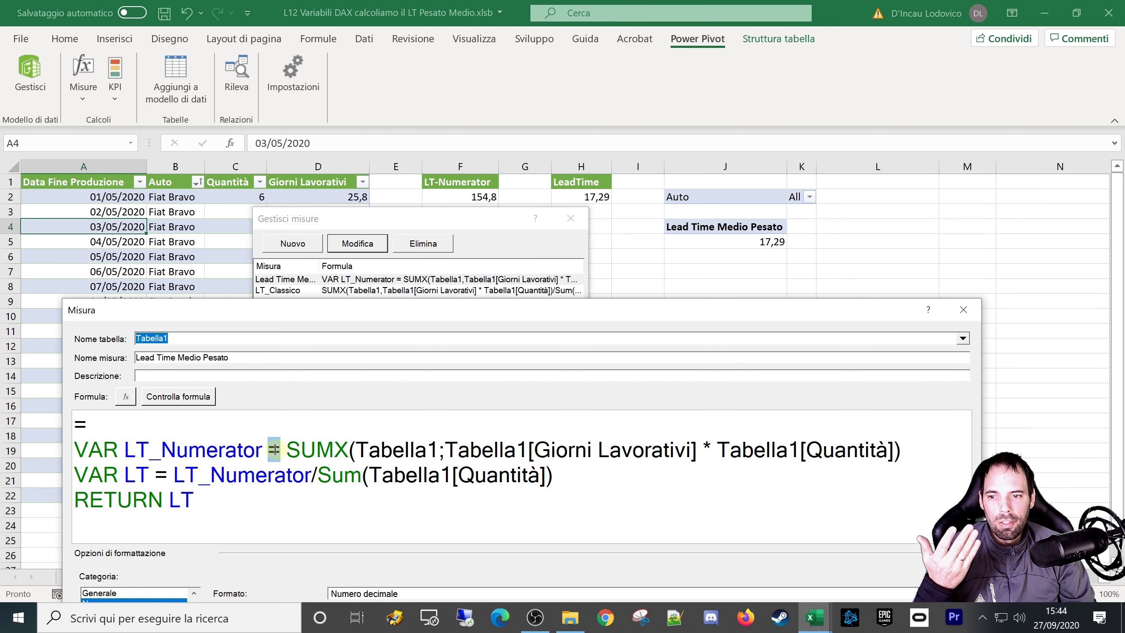
drag(189, 452, 126, 452)
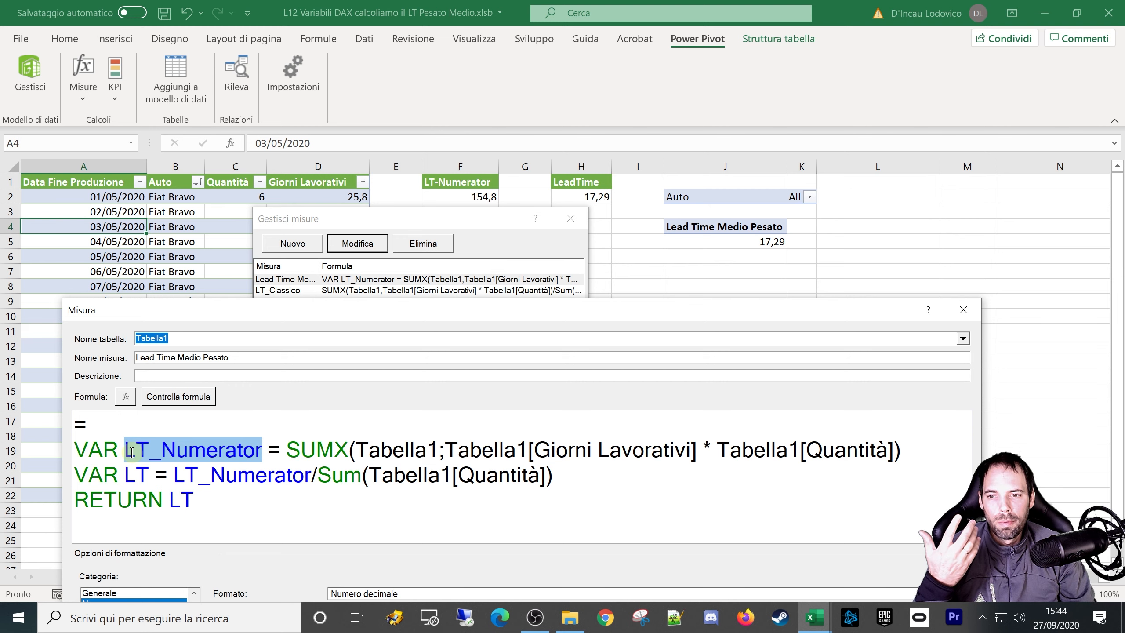
drag(263, 451, 127, 451)
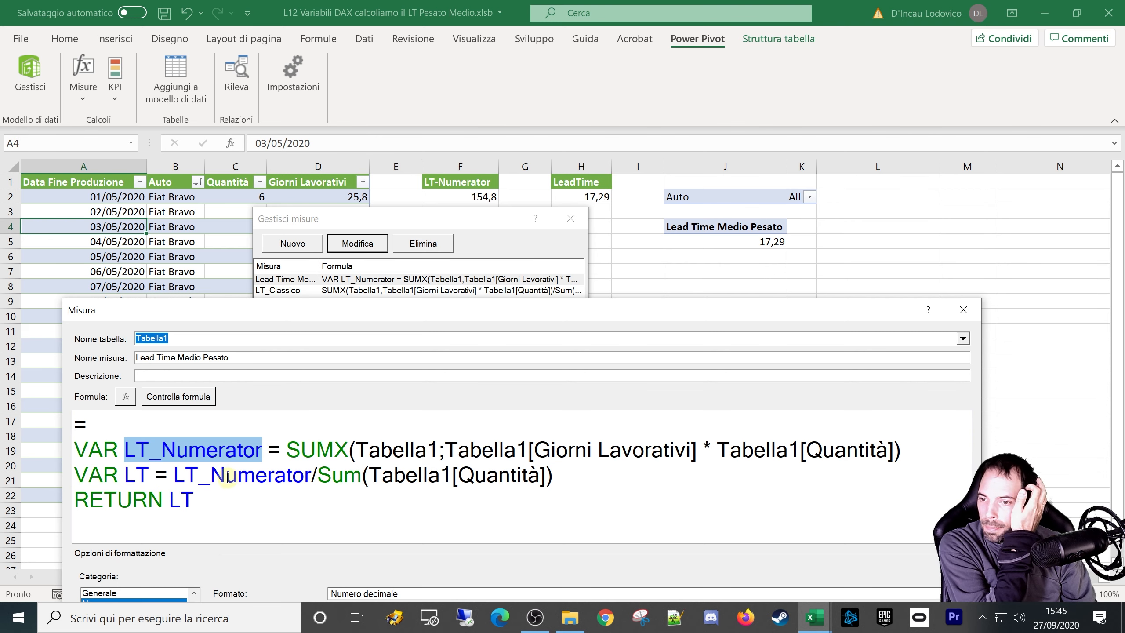
Examine how the SUMX expression of Giorni Lavorativi times Quantità is assigned to the LT_Numerator variable.
click(228, 493)
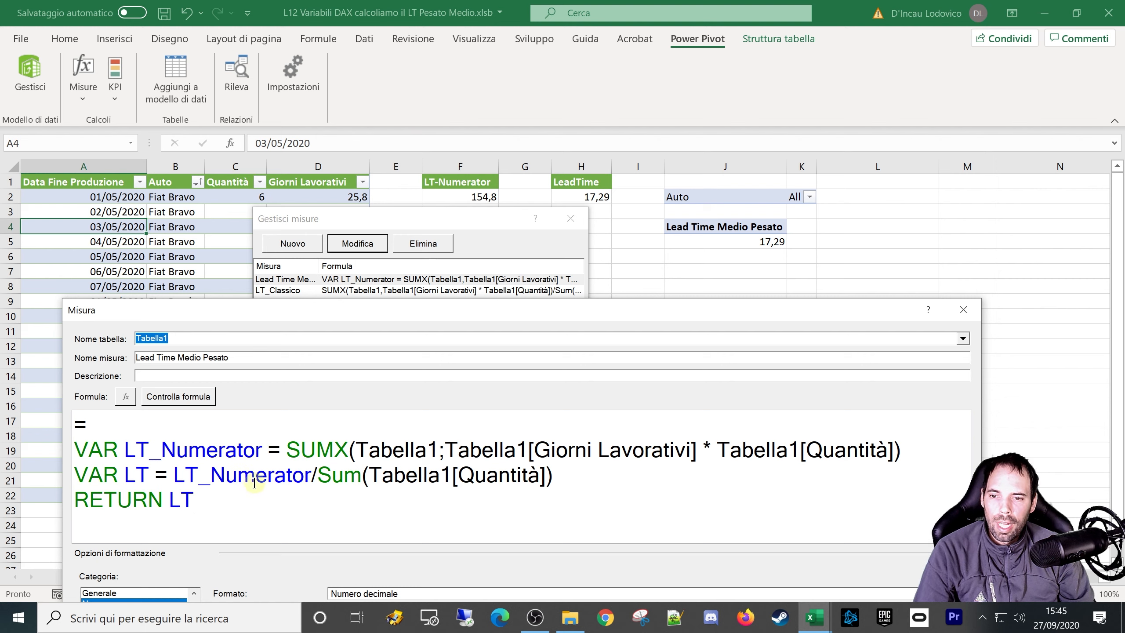
drag(287, 451, 904, 455)
click(288, 456)
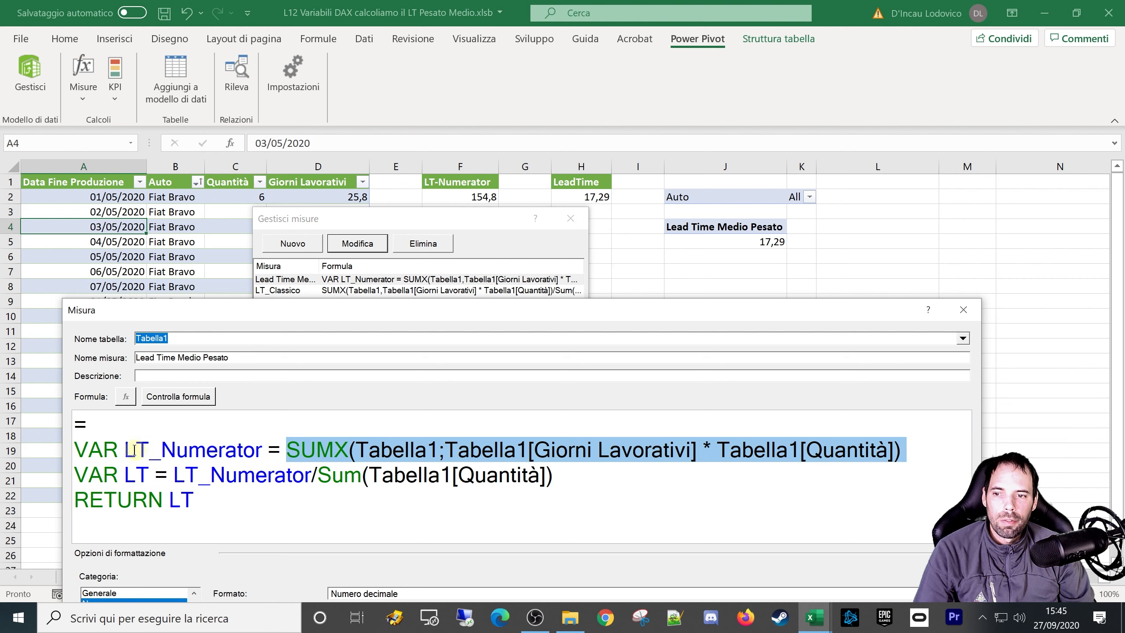
drag(124, 451, 255, 452)
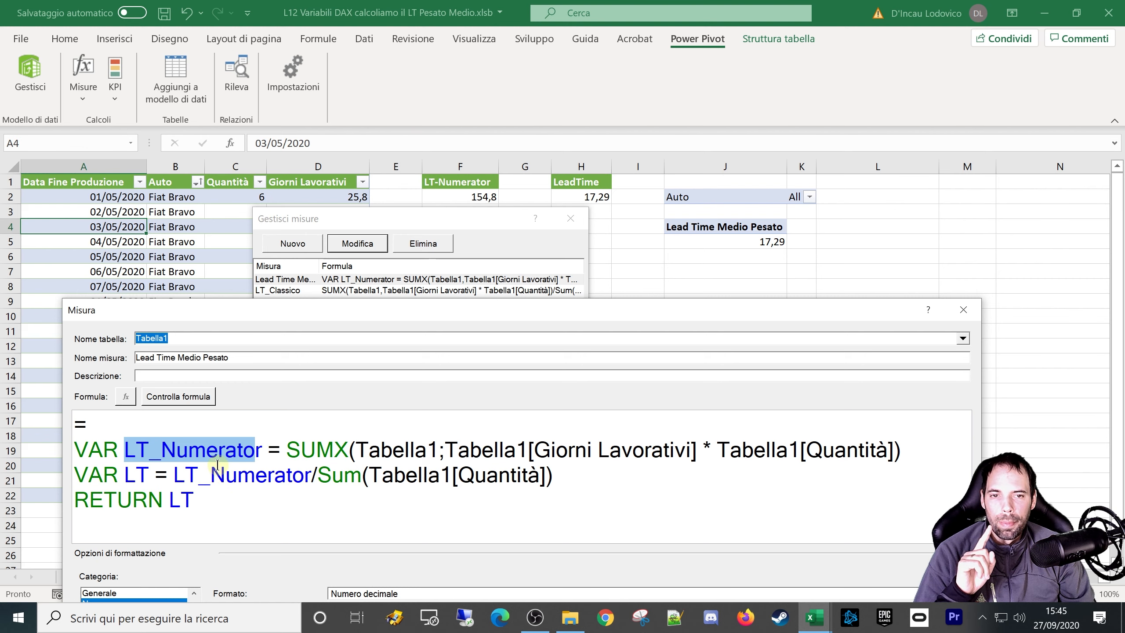
click(297, 483)
drag(288, 452, 916, 453)
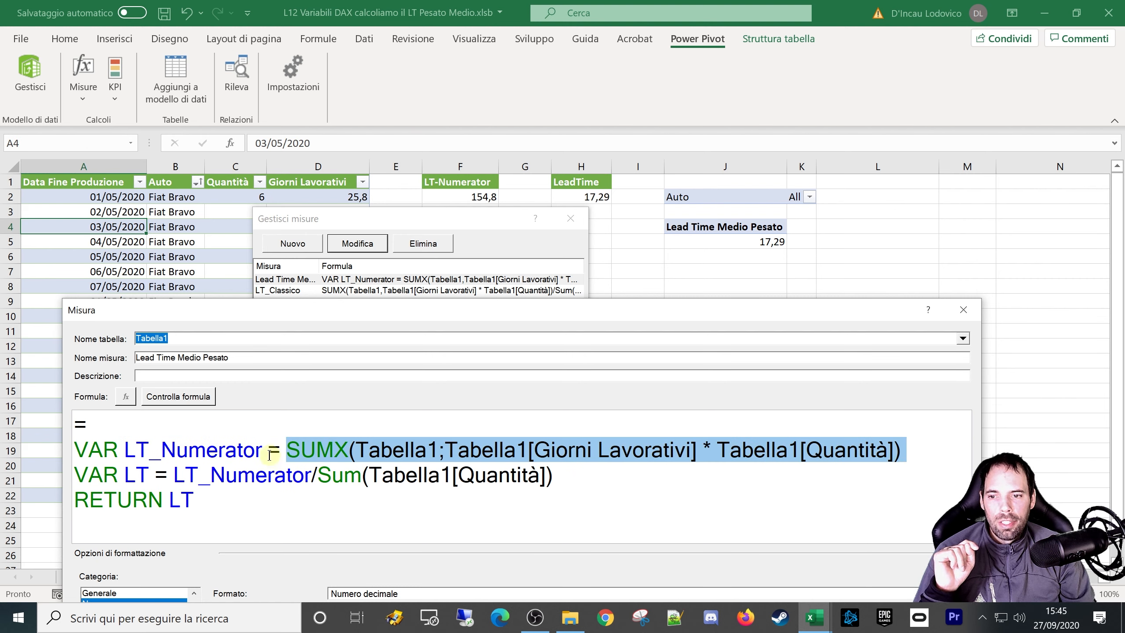
drag(266, 451, 123, 452)
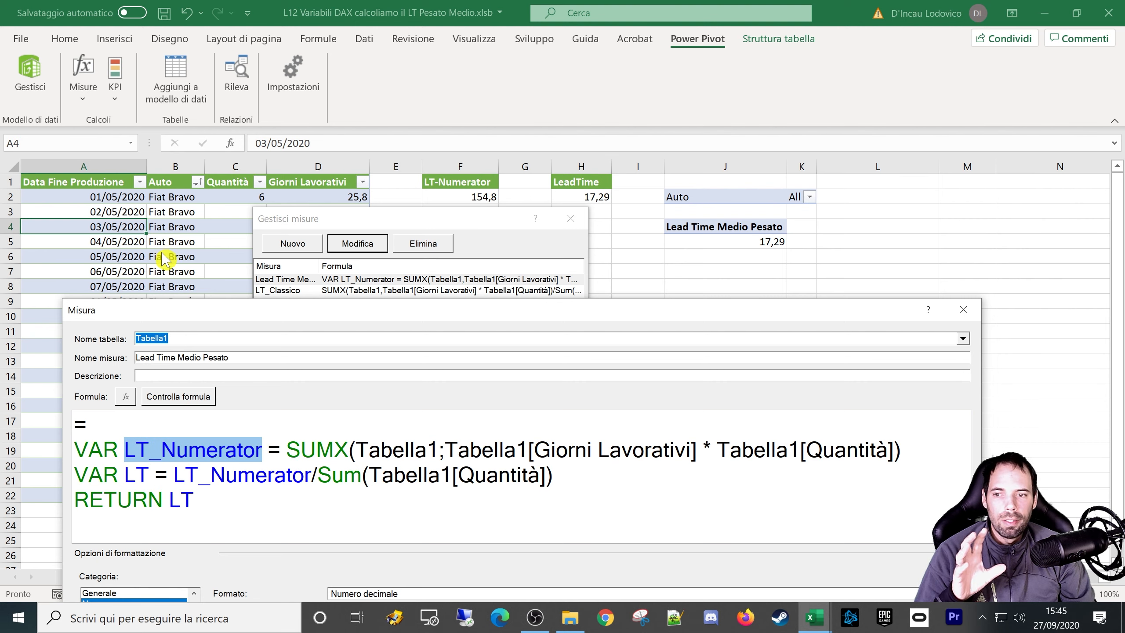
click(247, 457)
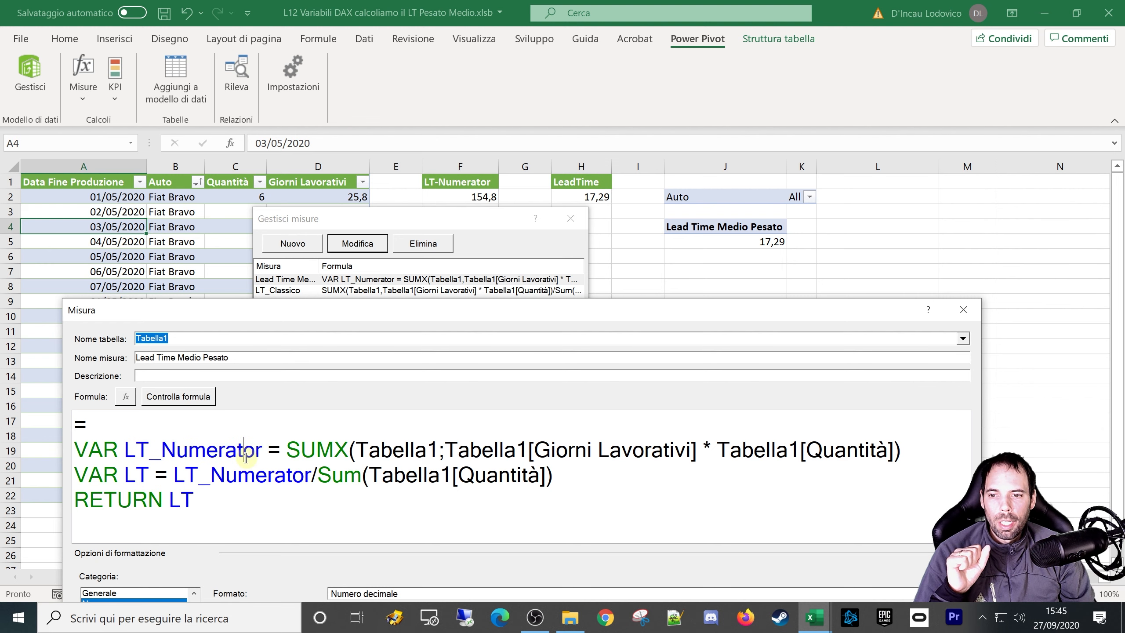
drag(125, 450, 925, 461)
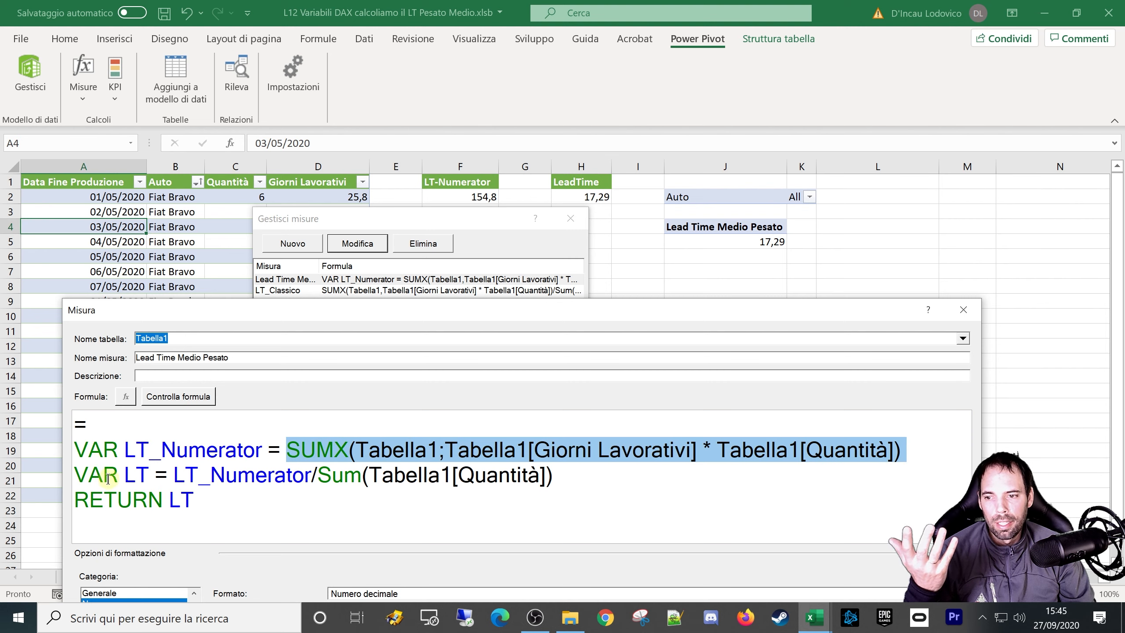
Examine the second VAR statement and the line break separating it from the LT_Numerator declaration.
drag(75, 475, 119, 475)
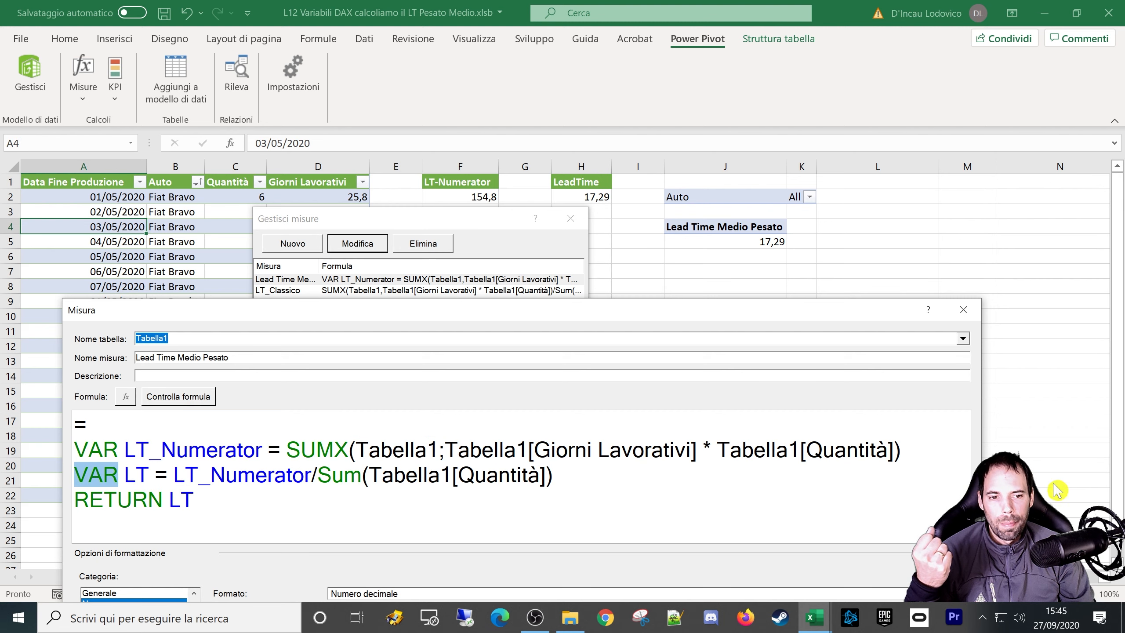
click(921, 454)
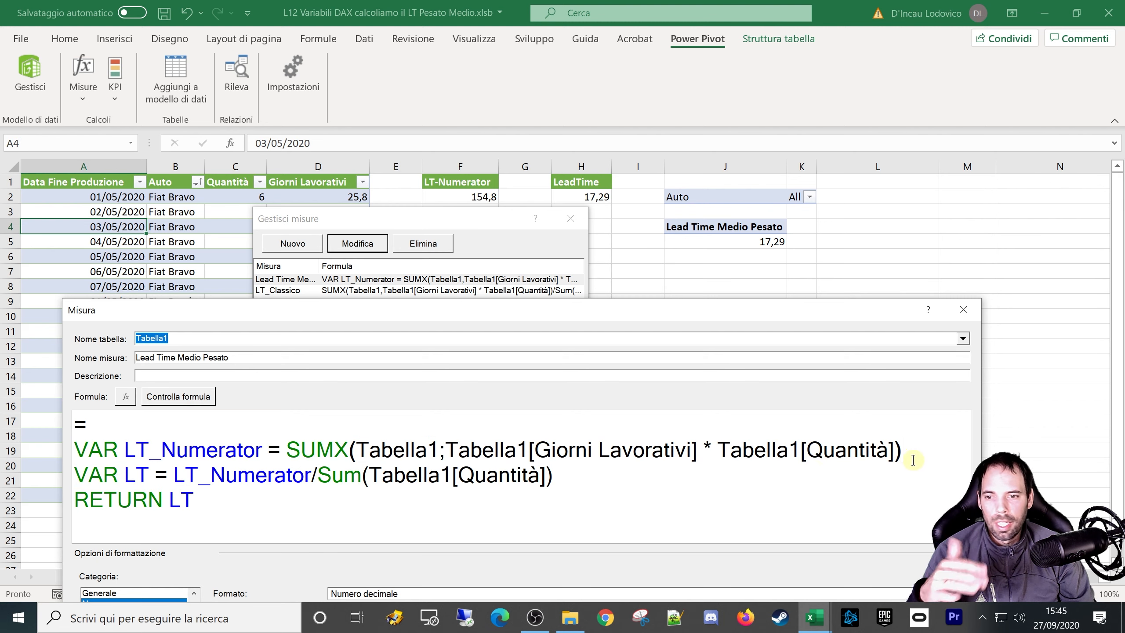
drag(75, 478, 559, 477)
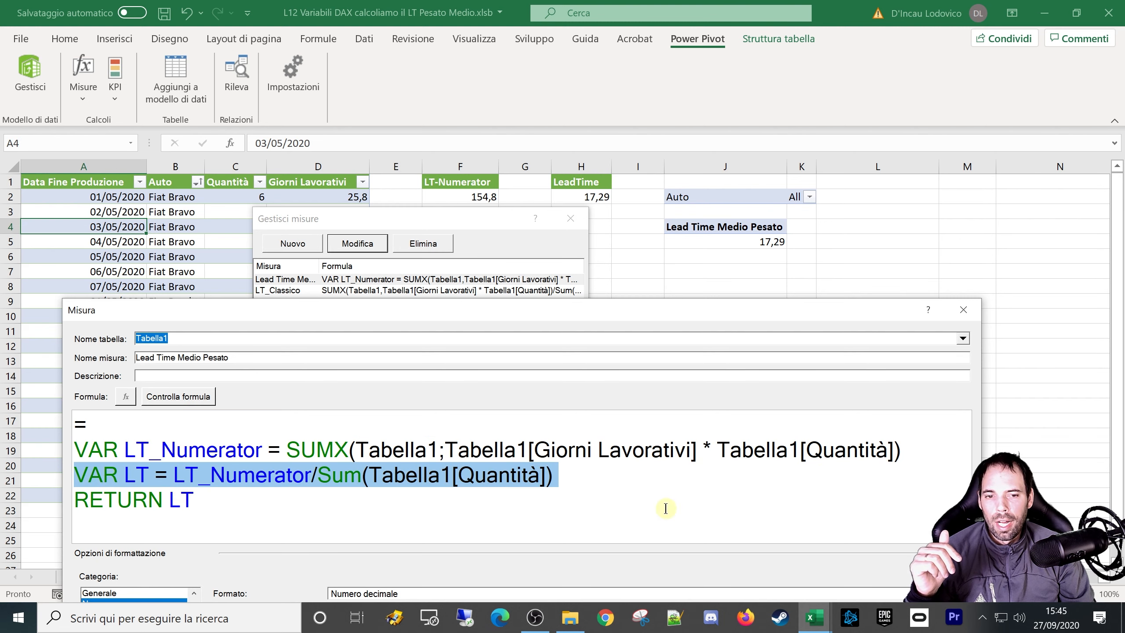
click(913, 454)
key(Return)
key(BackSpace)
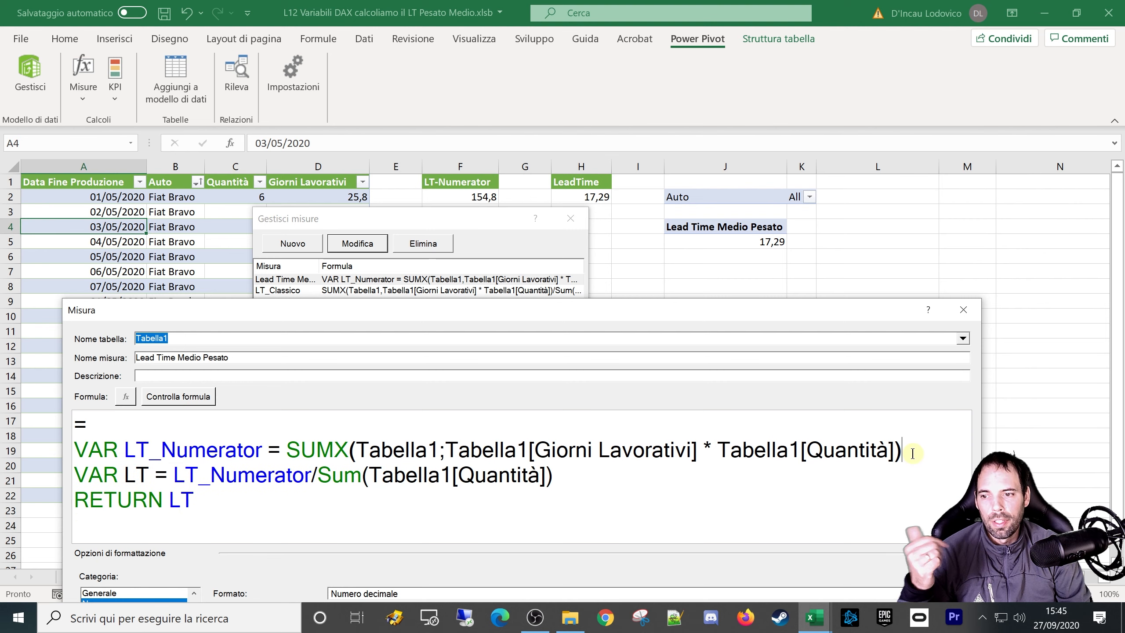
click(149, 499)
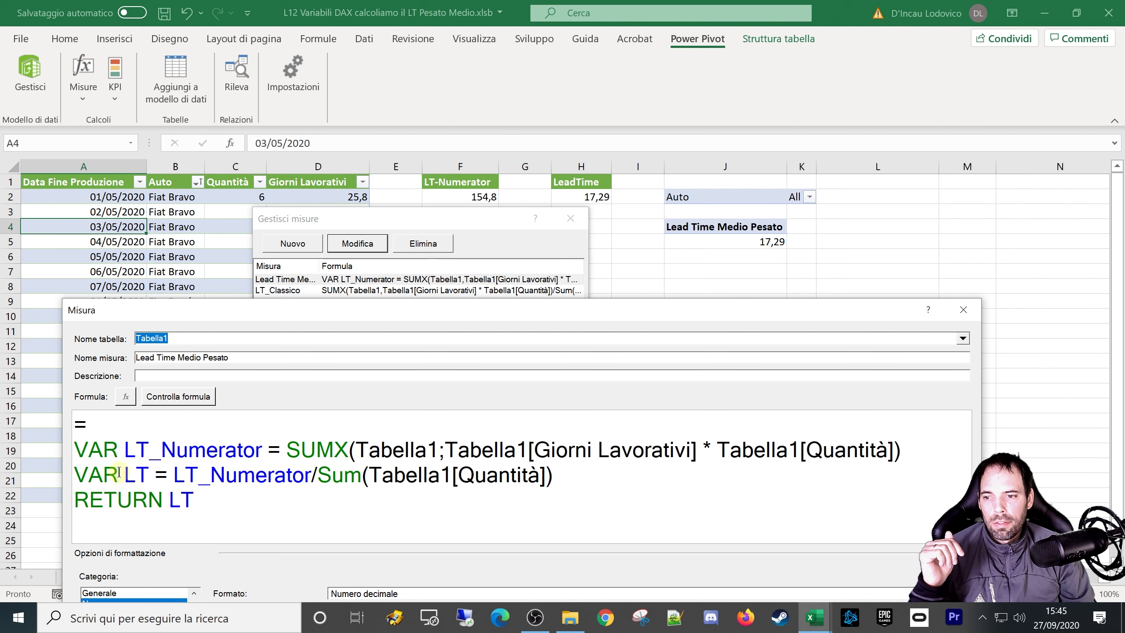
Examine the LT variable's definition, which divides LT_Numerator by the Sum of Tabella1[Quantità].
double_click(137, 474)
click(150, 475)
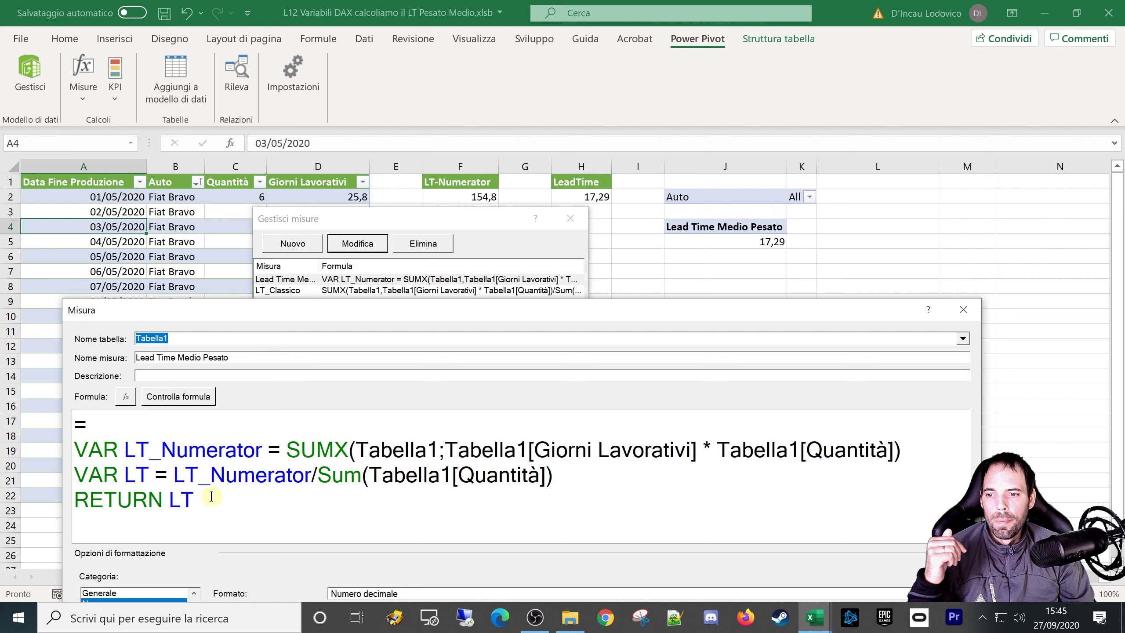
double_click(137, 474)
double_click(162, 475)
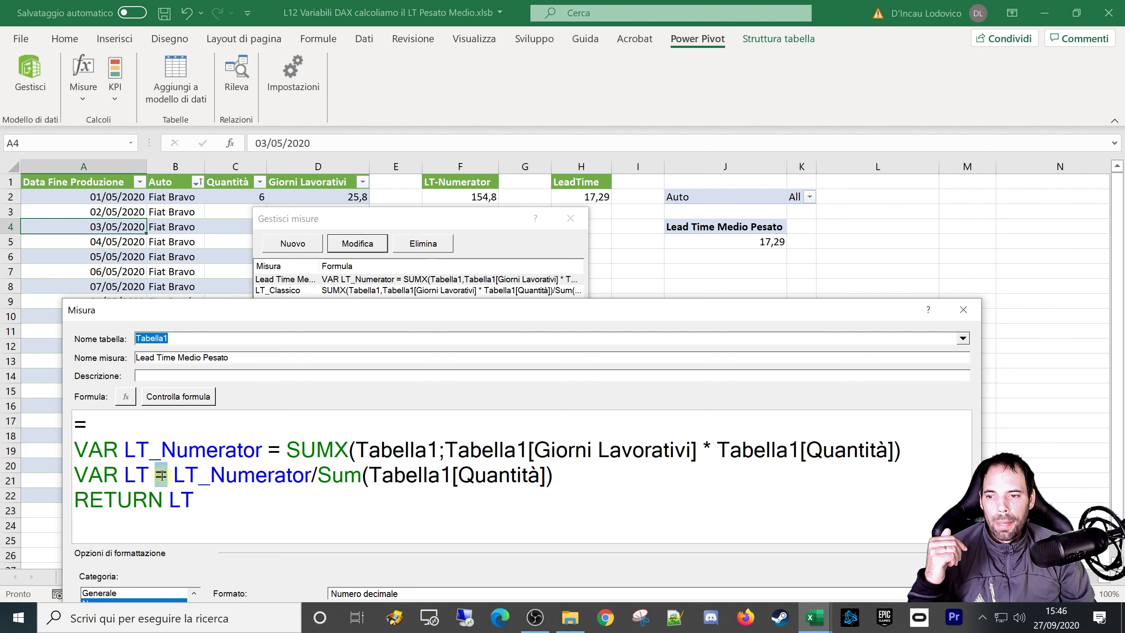
drag(173, 475, 312, 476)
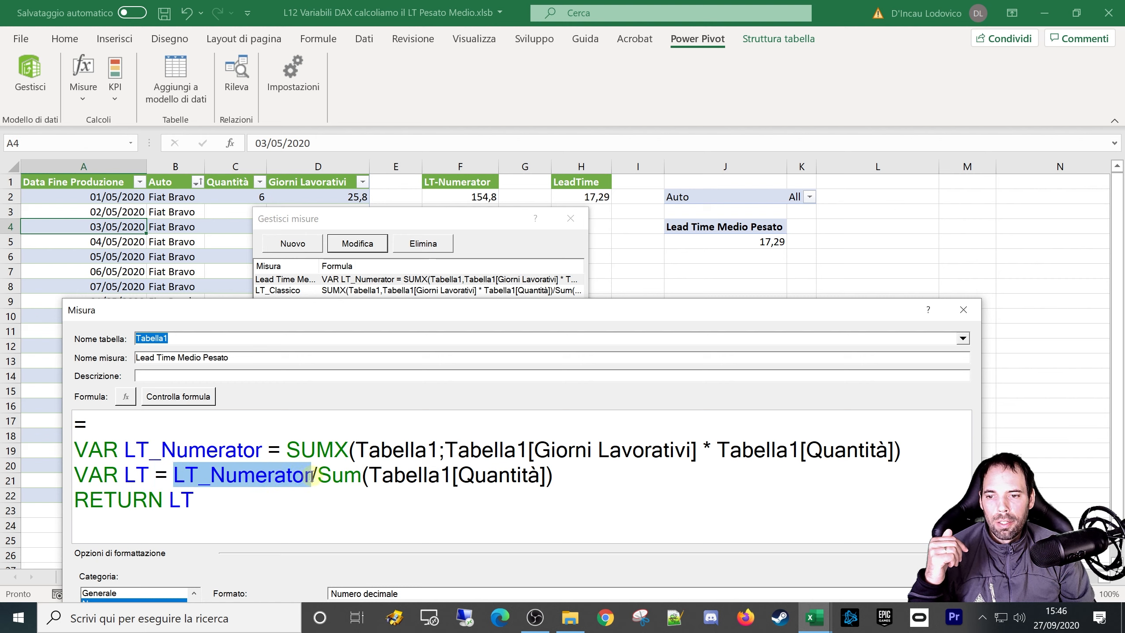
drag(262, 450, 124, 450)
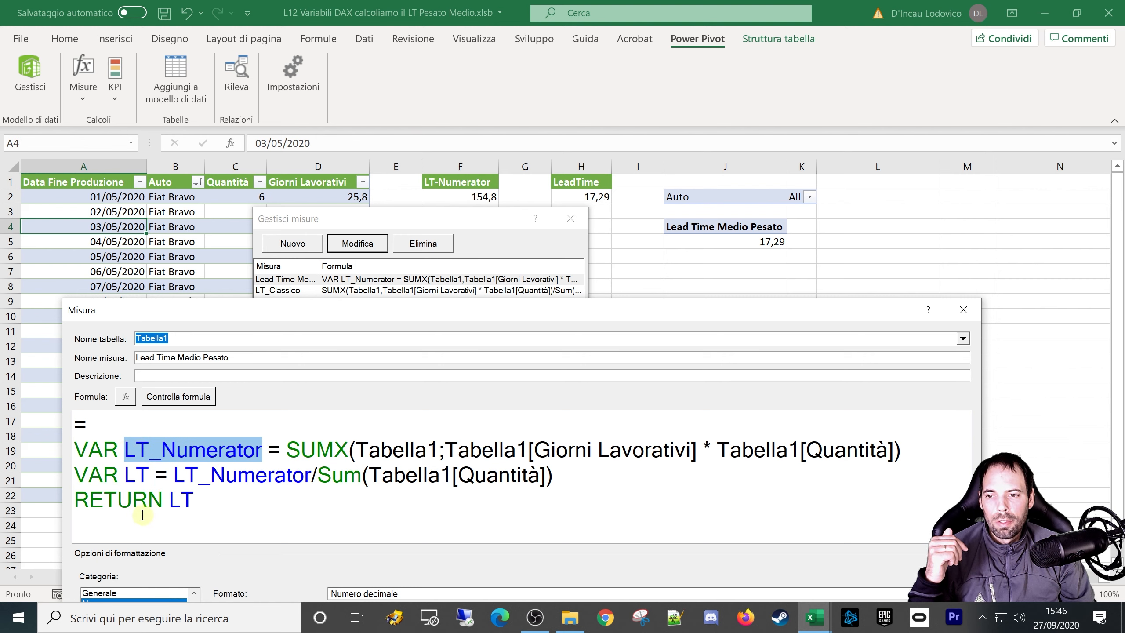
drag(318, 477, 575, 480)
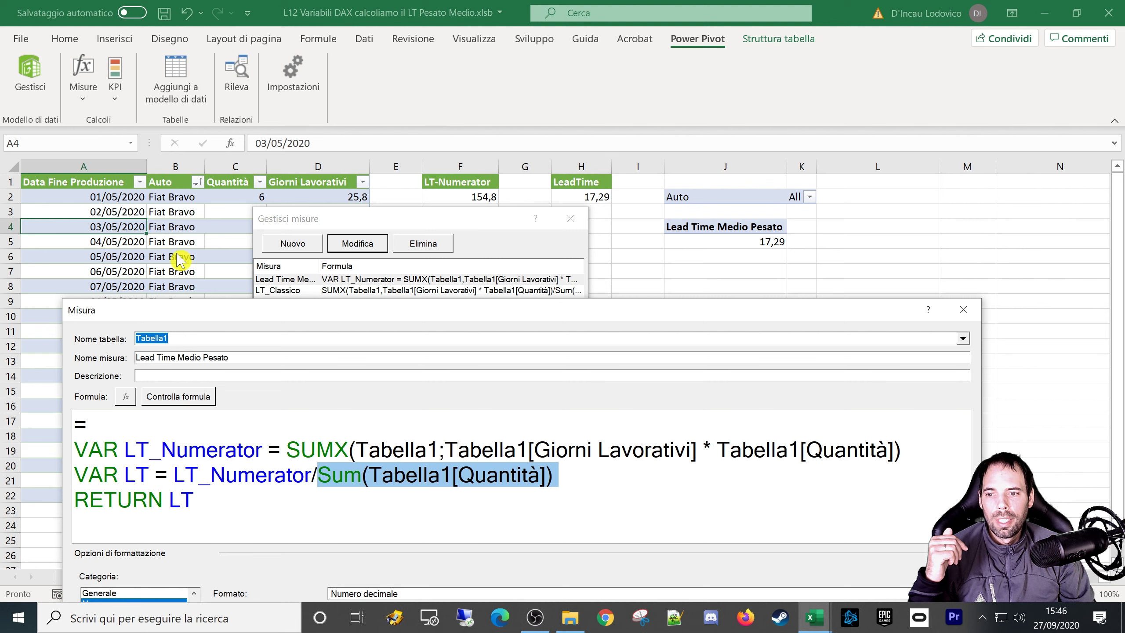
drag(173, 475, 575, 474)
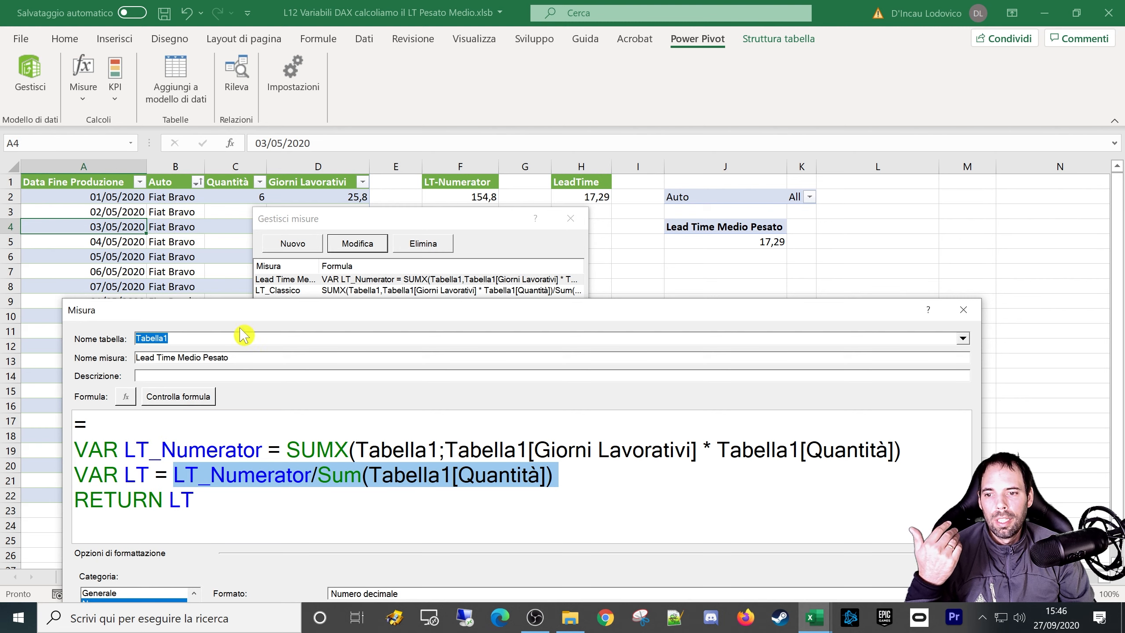
click(180, 475)
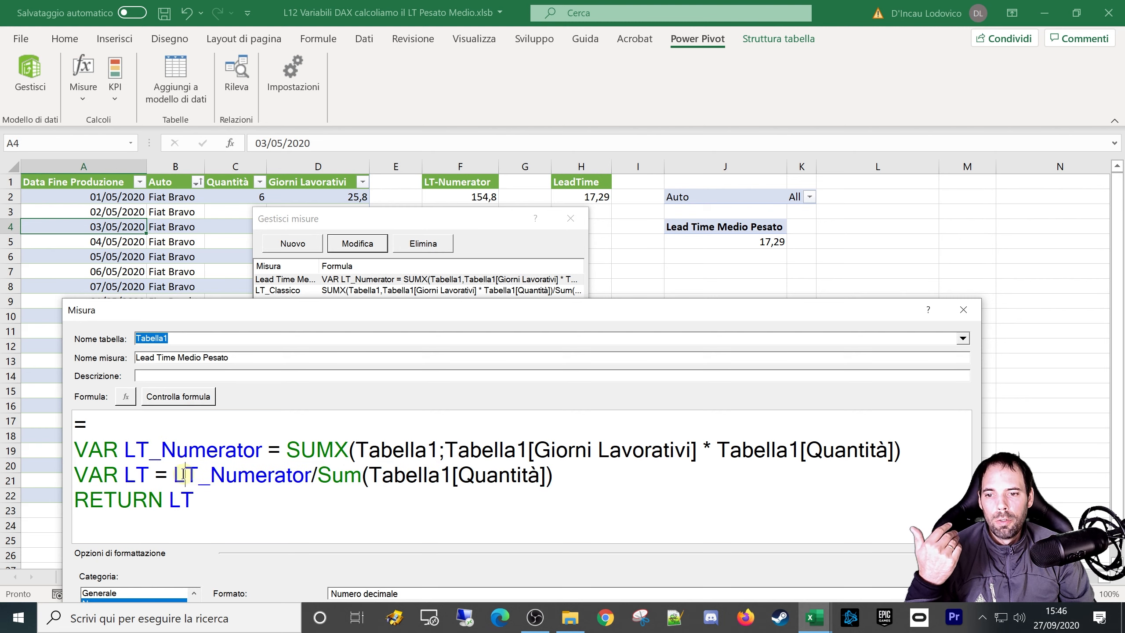
click(544, 477)
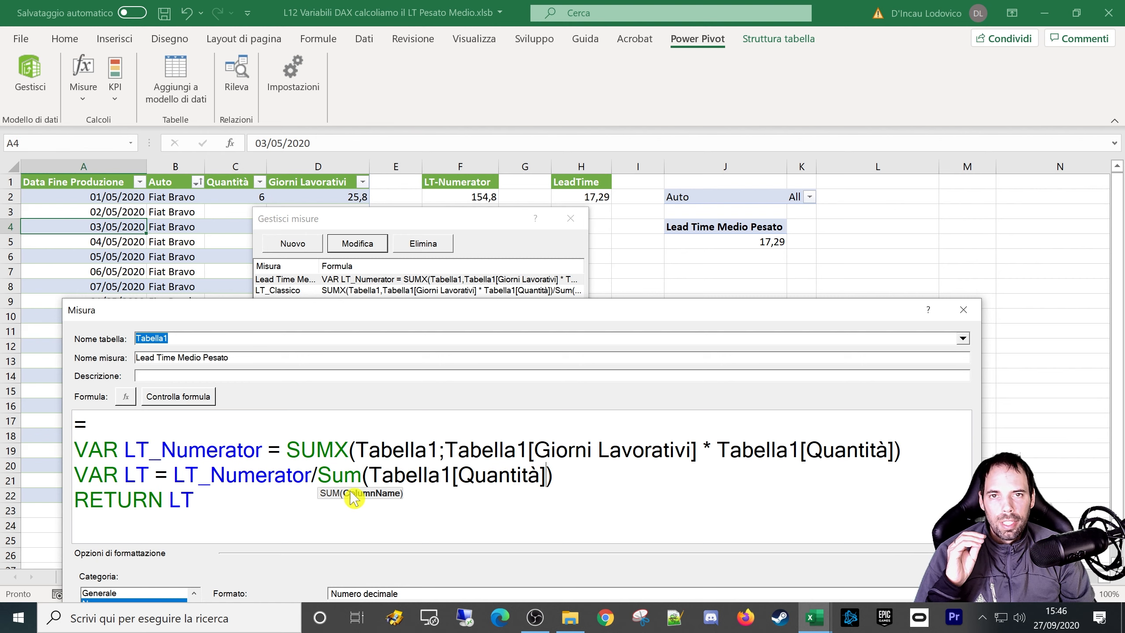
Examine the measure name, the variables LT_Numerator and LT, and the RETURN LT statement in the Lead Time Medio Pesato formula.
drag(248, 357, 39, 351)
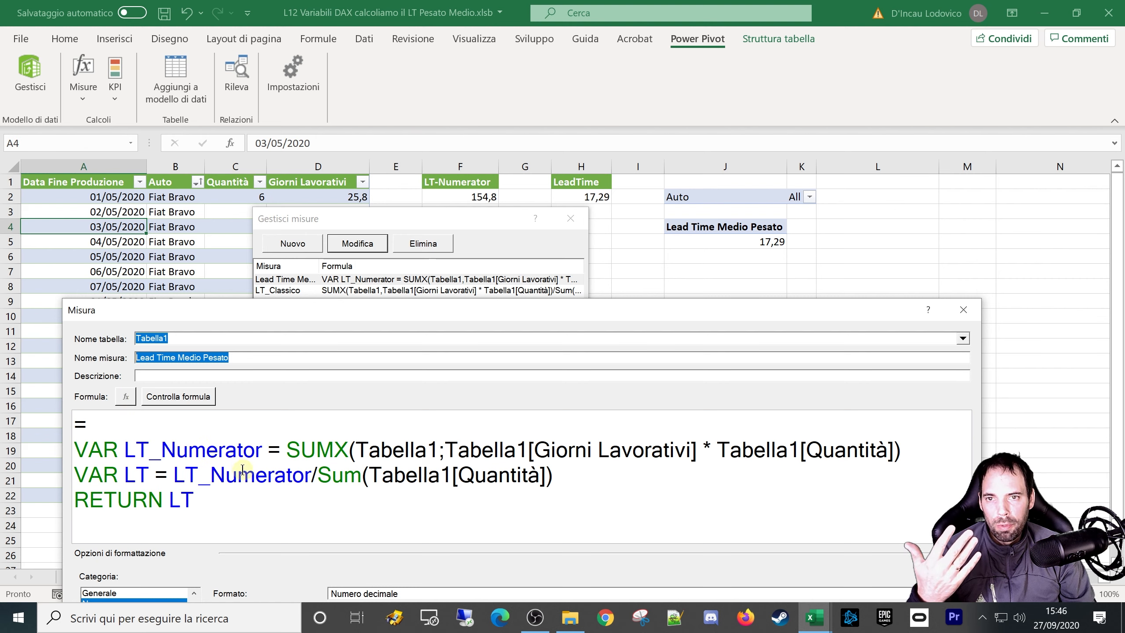
drag(80, 451, 262, 457)
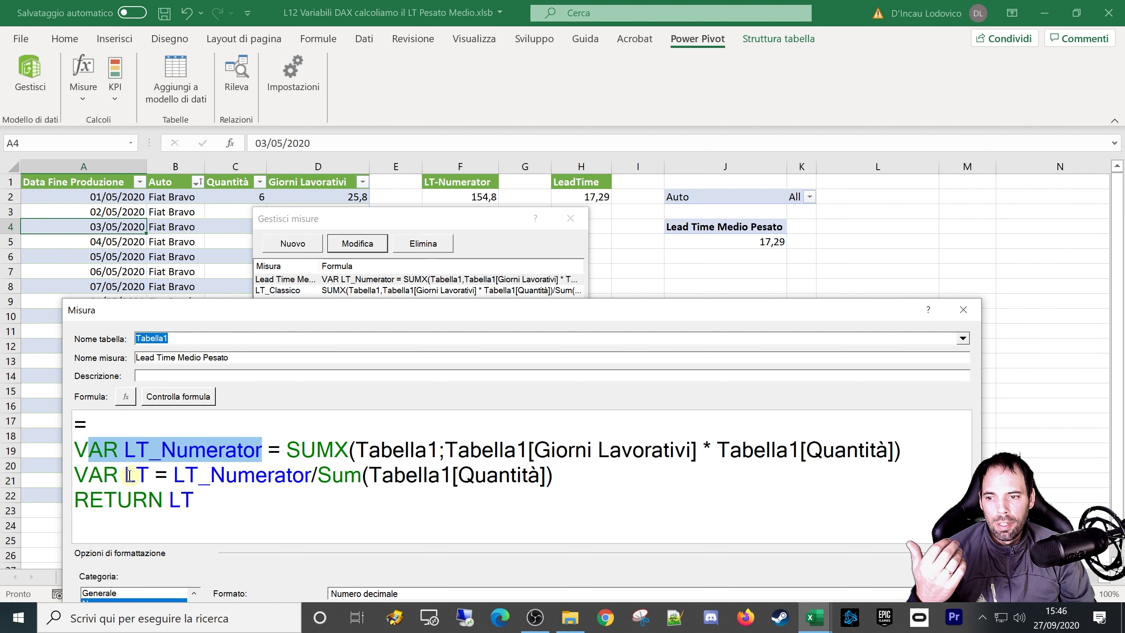
drag(125, 476, 143, 479)
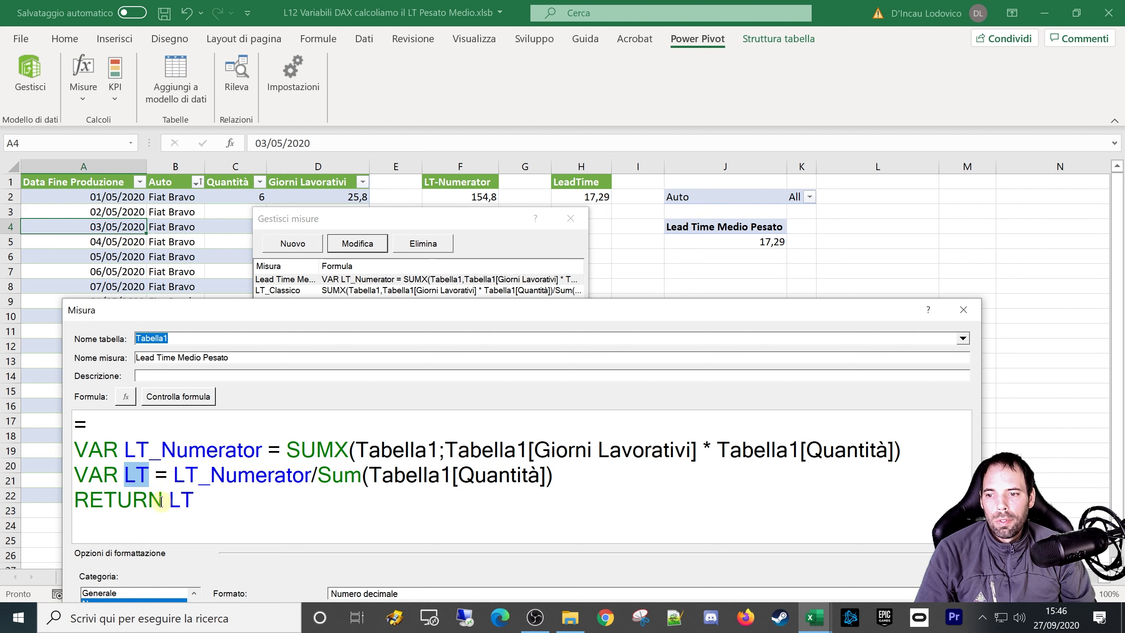
drag(161, 500, 74, 505)
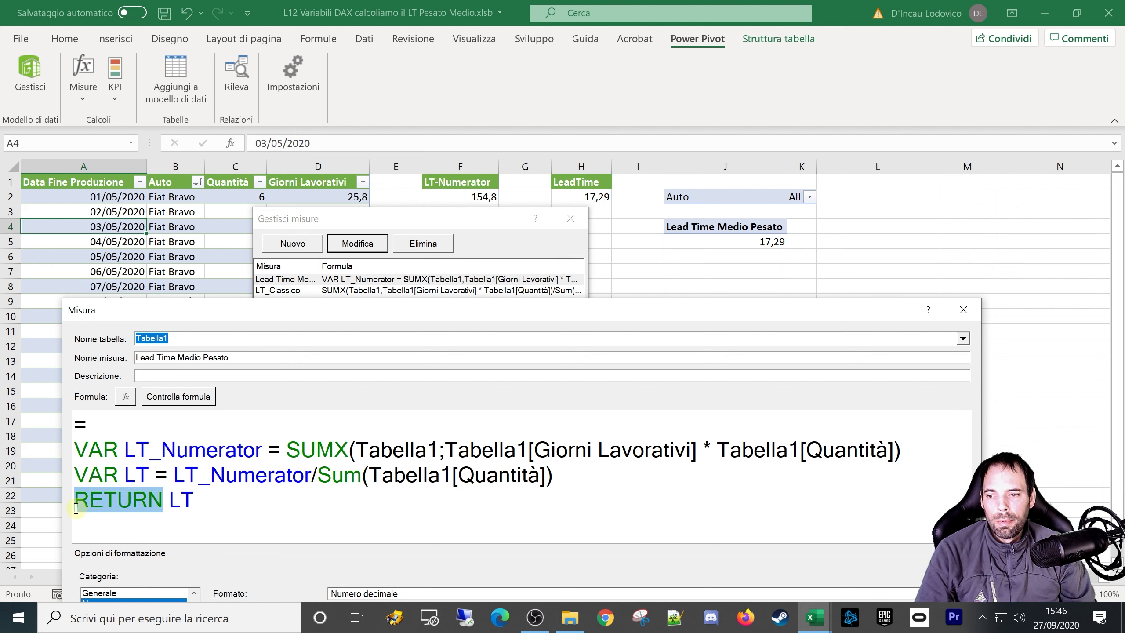
click(121, 510)
drag(158, 502, 74, 505)
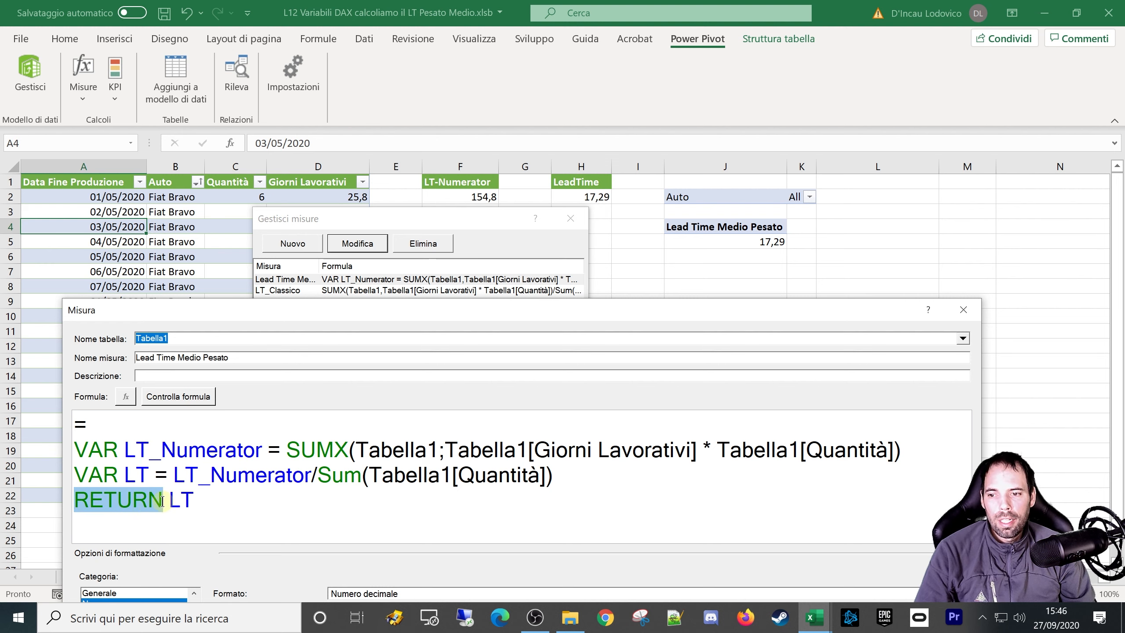
drag(168, 507, 191, 510)
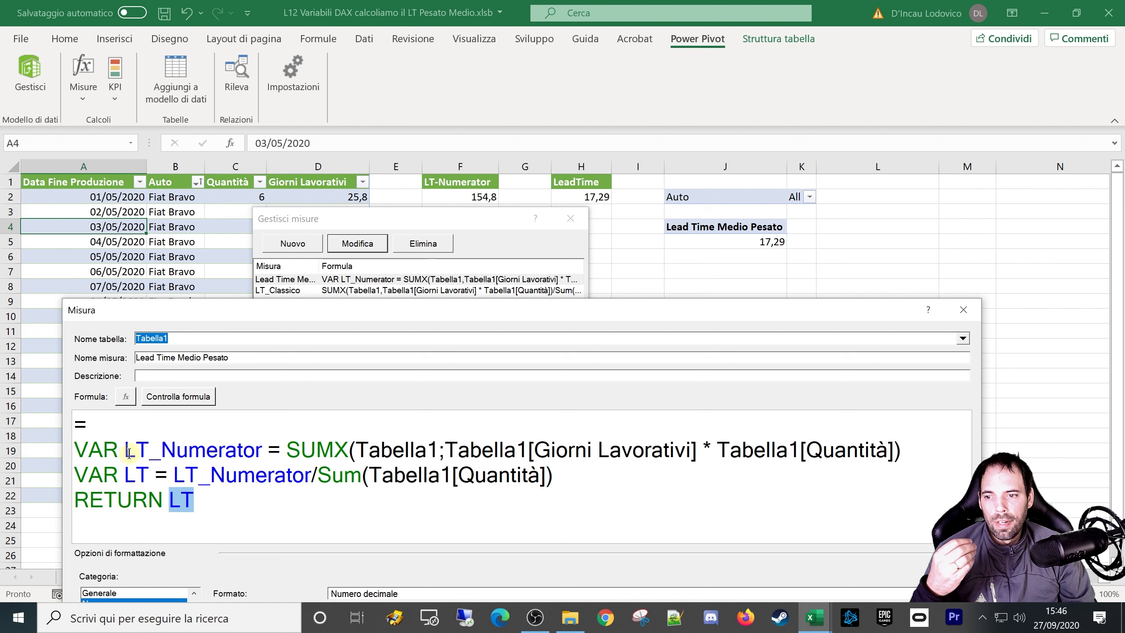
Replace LT with LT_Numerator in the RETURN statement and review the measure name and the SUMX expression it would return.
mouse_move(135, 451)
mouse_down()
mouse_move(260, 451)
mouse_move(125, 451)
mouse_up()
key(ctrl+c)
drag(169, 503, 194, 506)
key(ctrl+v)
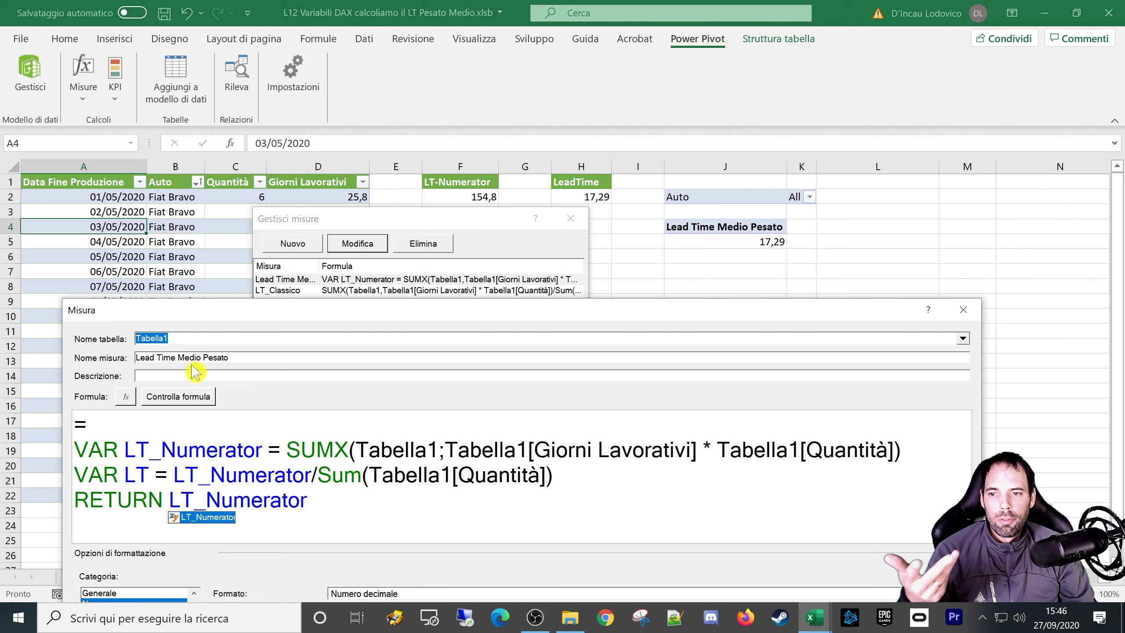
drag(245, 355, 22, 355)
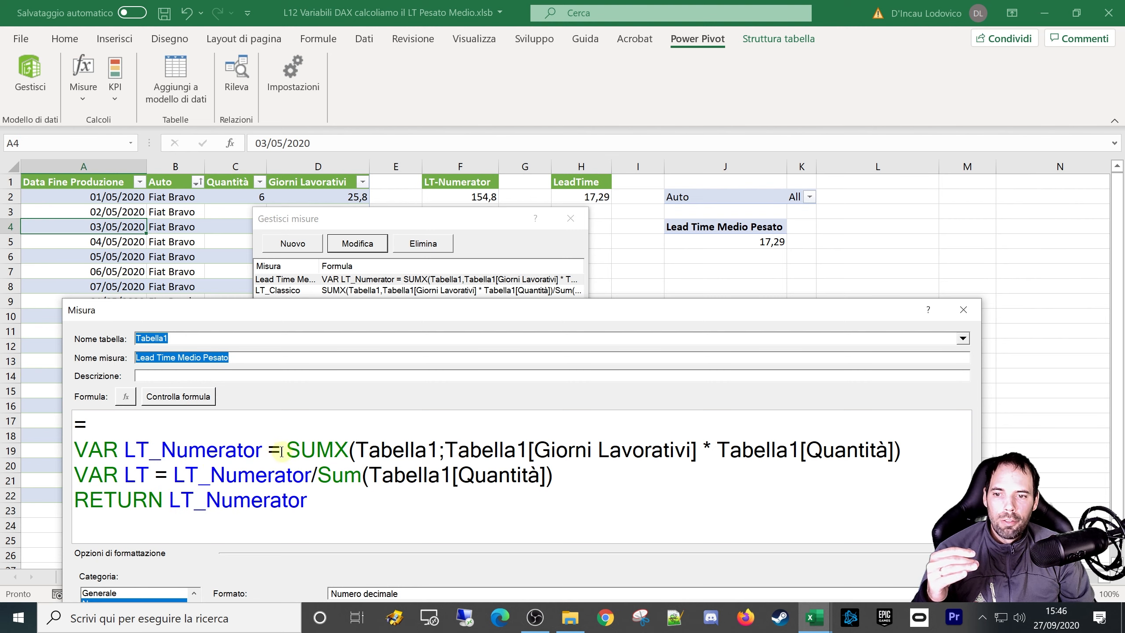
drag(286, 451, 920, 458)
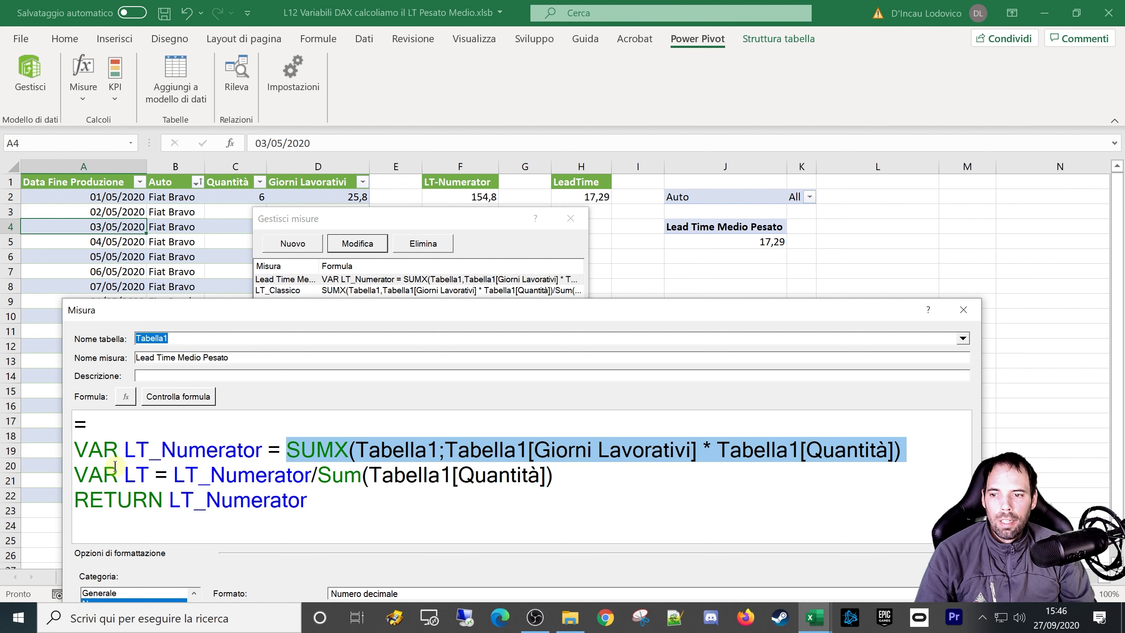
Restore LT as the returned variable and review its definition, LT_Numerator divided by the Sum of Tabella1[Quantità].
click(152, 477)
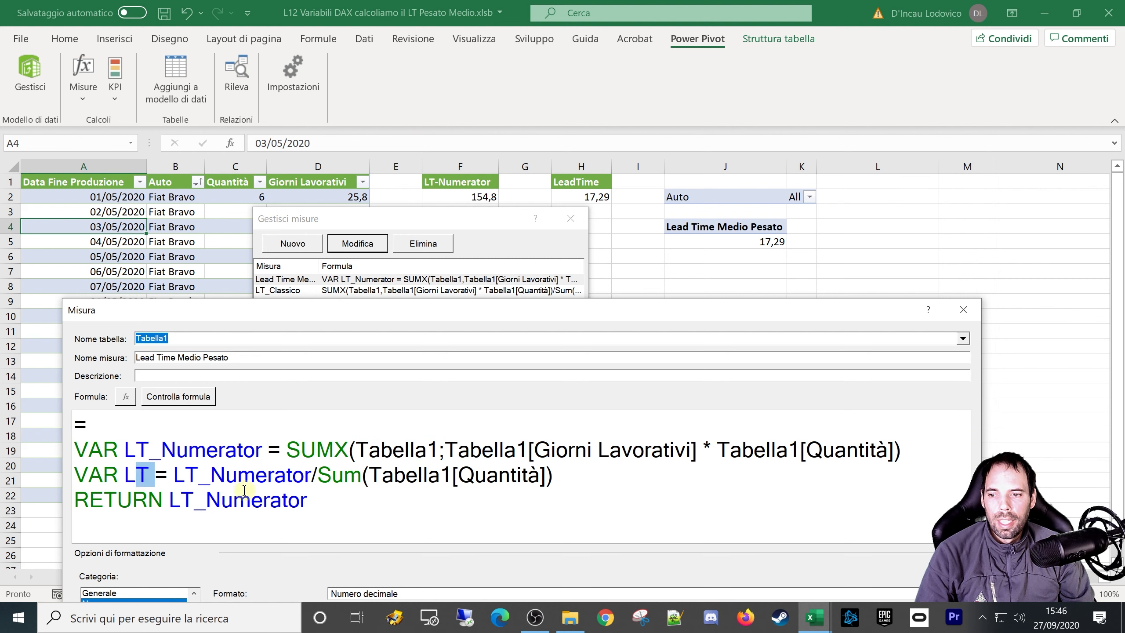
drag(320, 502, 557, 477)
key(BackSpace)
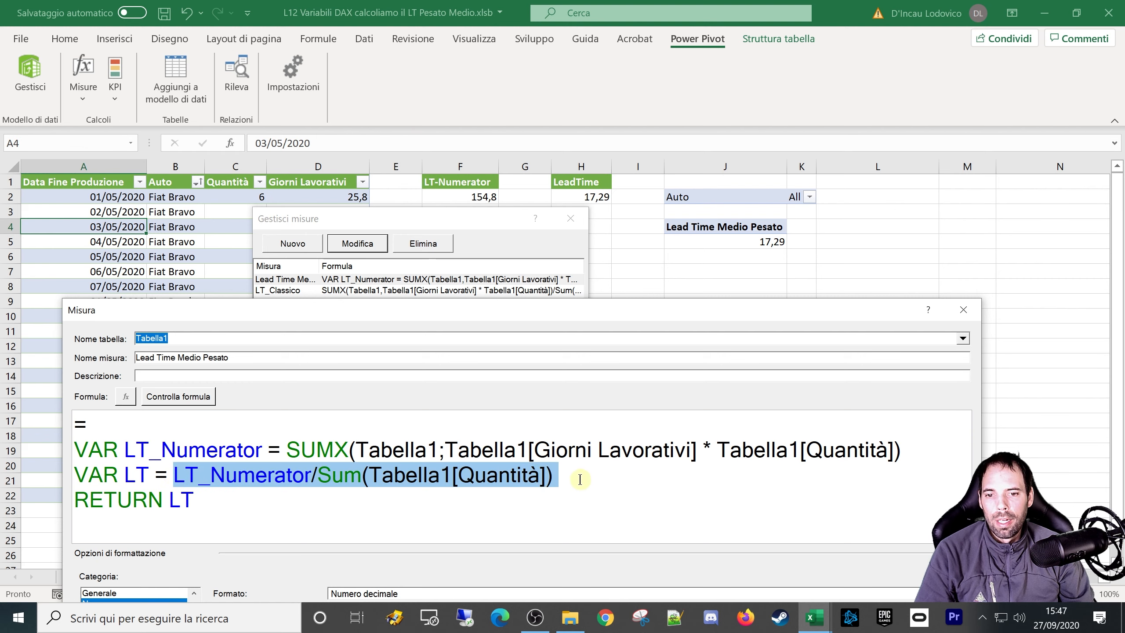
Save the Lead Time Medio Pesato measure with RETURN LT and close the measure manager.
click(215, 504)
drag(410, 312, 357, 138)
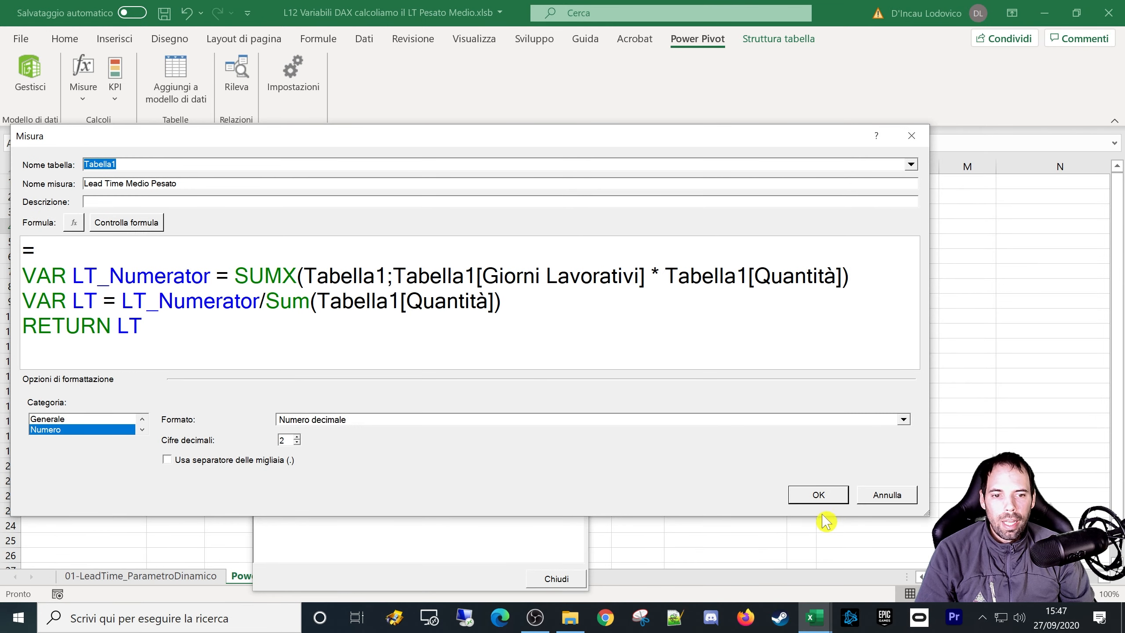
click(824, 494)
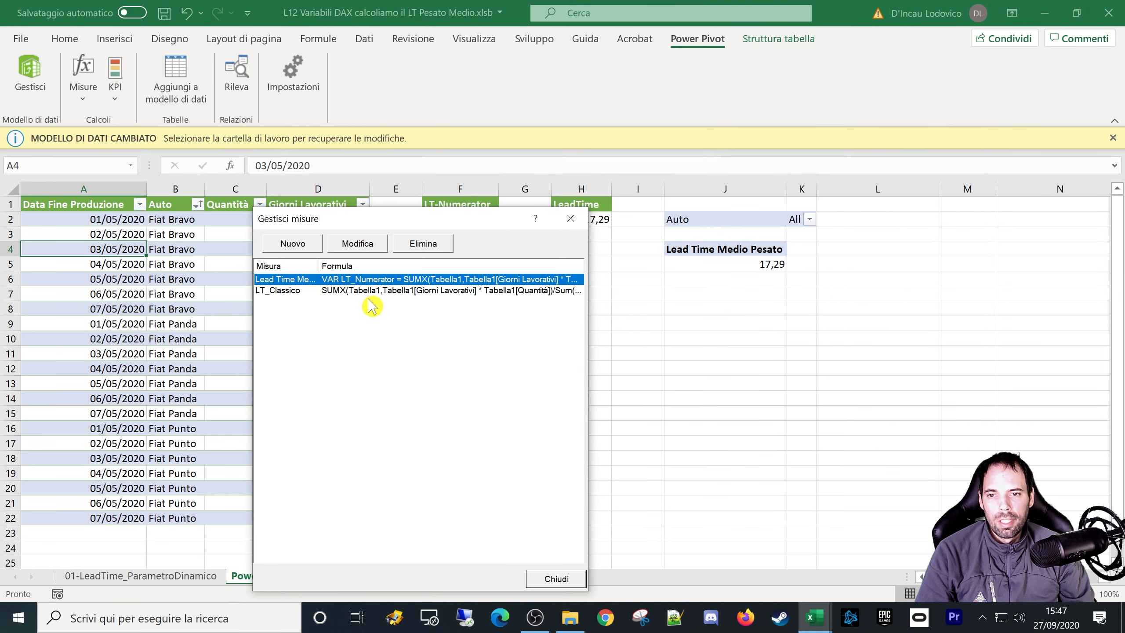
click(573, 578)
click(699, 247)
right_click(699, 247)
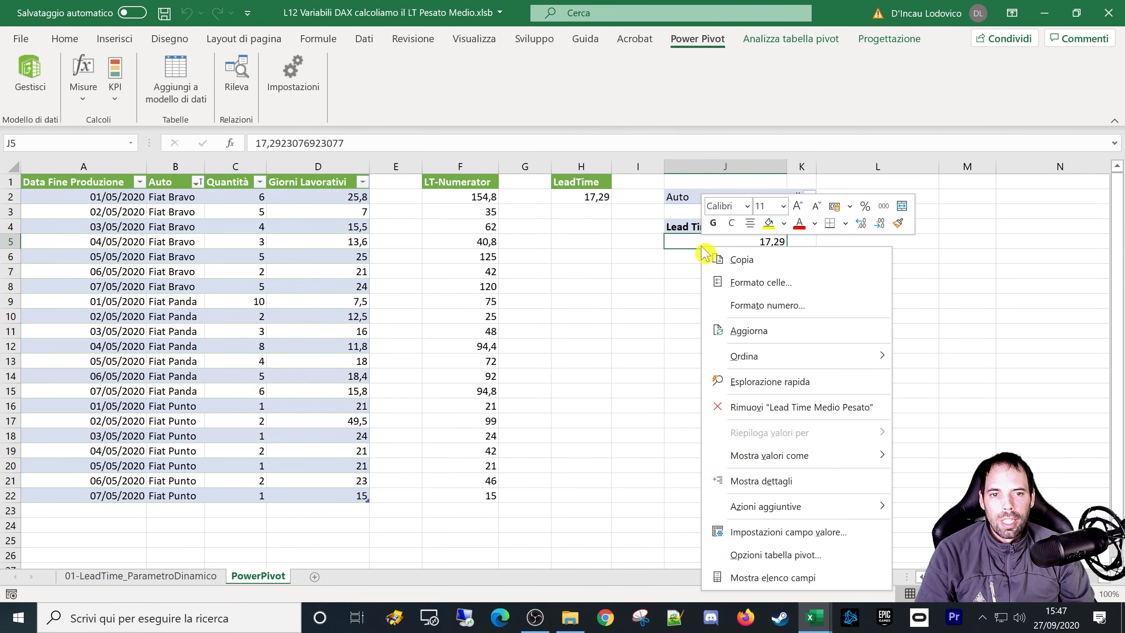
click(748, 556)
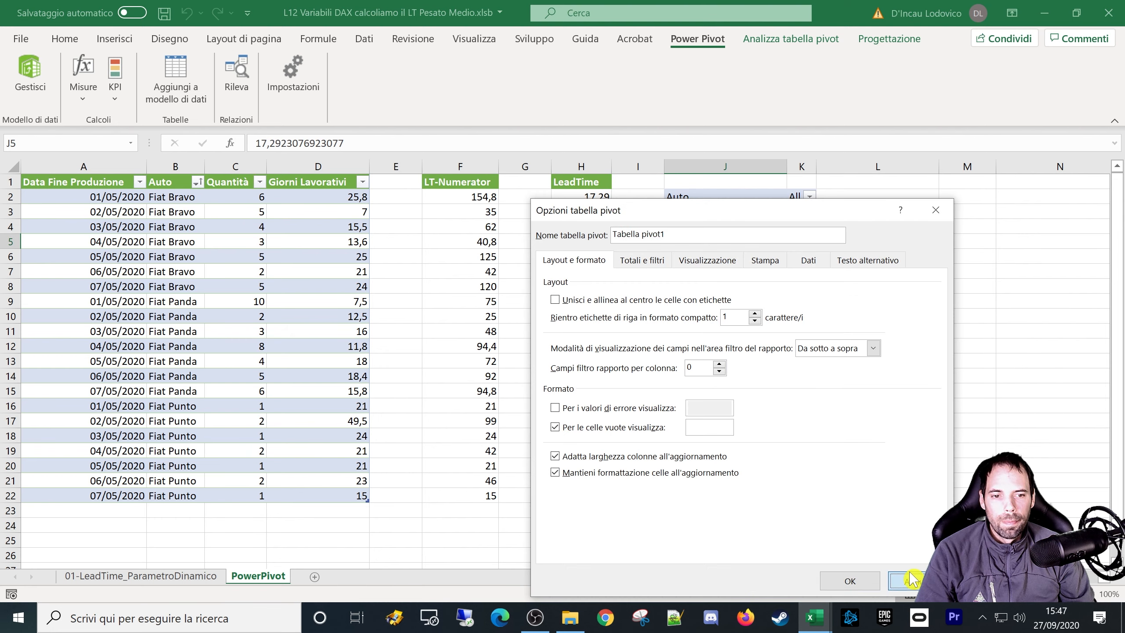
click(906, 580)
Display the field list of the Lead Time Medio Pesato pivot table on the PowerPivot sheet.
right_click(711, 240)
click(807, 572)
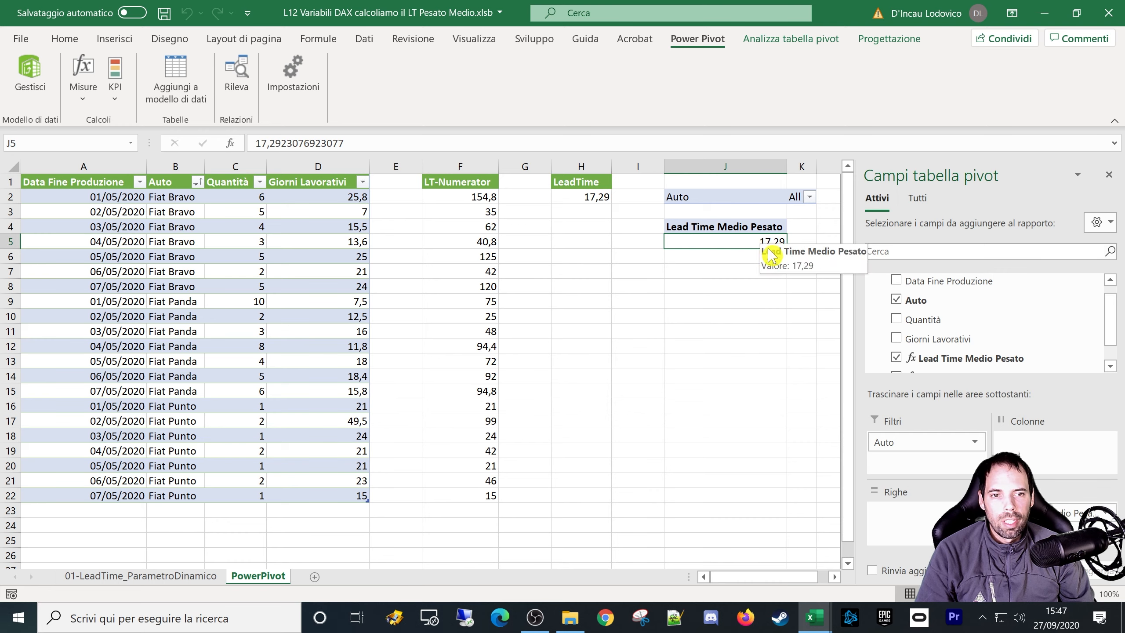
click(190, 577)
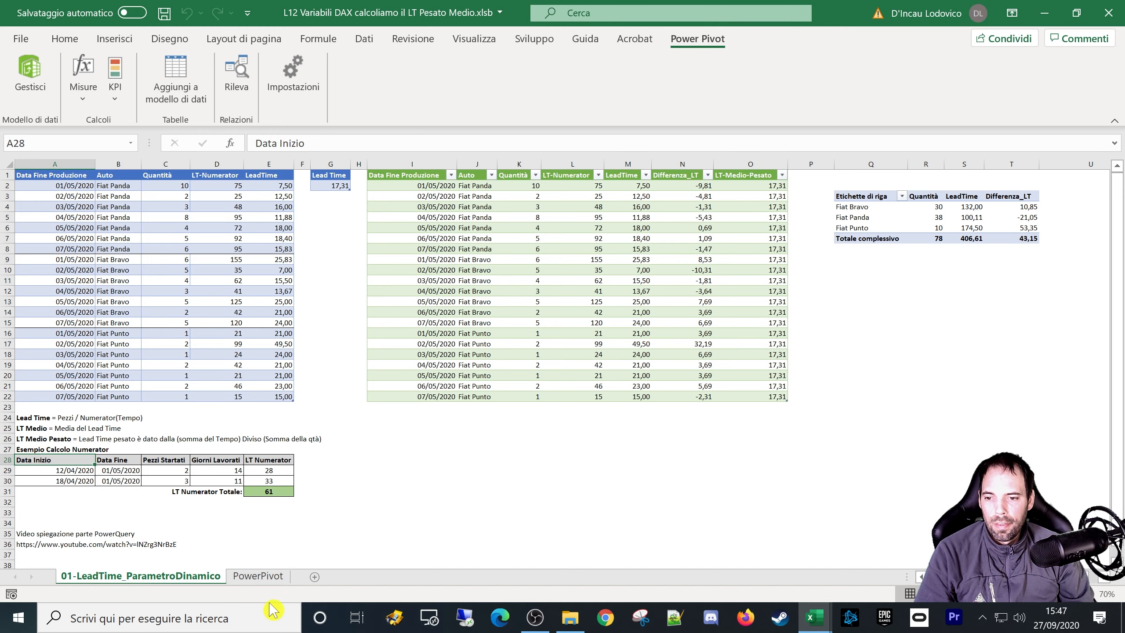
click(268, 576)
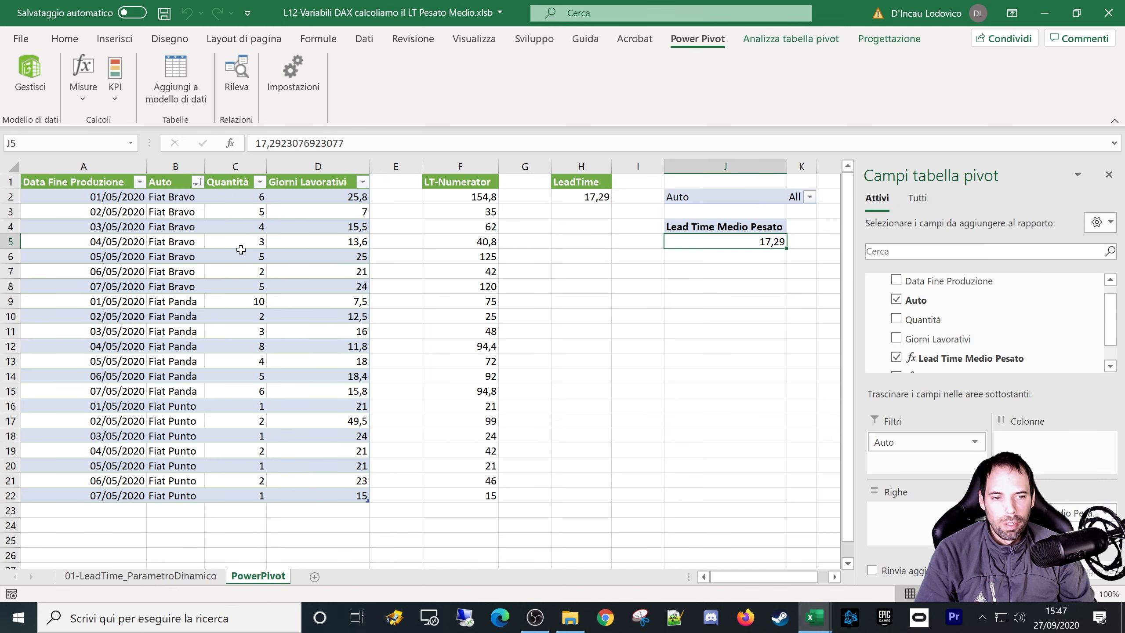
Add LT-Medio-Pesato to the values of the pivot table on the 01-LeadTime_ParametroDinamico sheet and hide its field list.
click(177, 577)
click(970, 208)
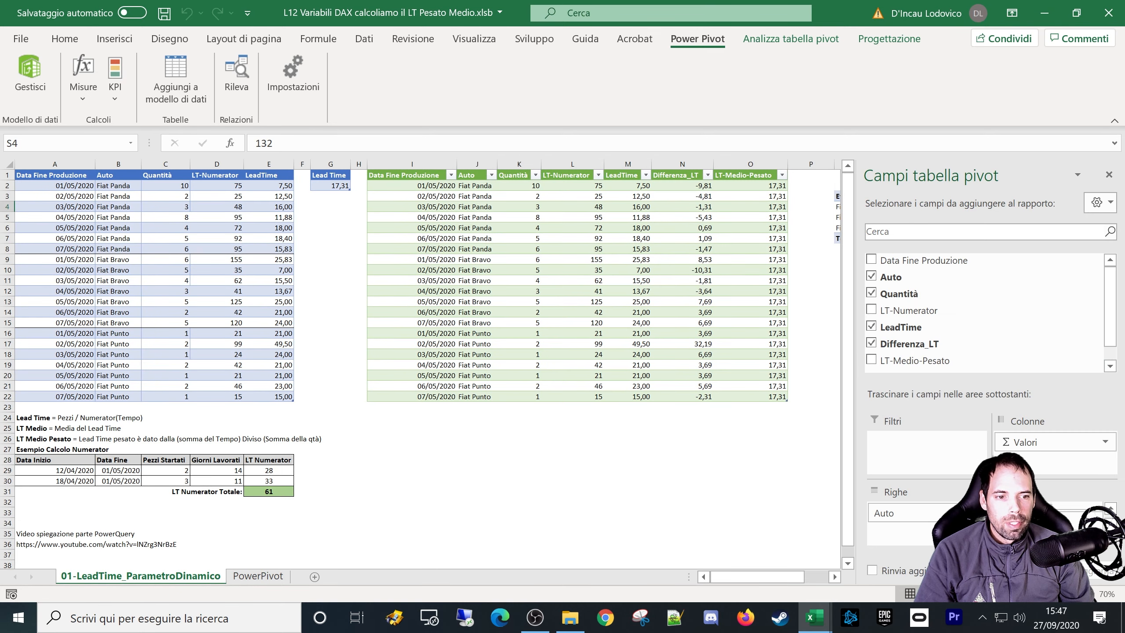
click(1109, 175)
Compare the summed LT-Medio-Pesato of each car in the pivot table with the LT-Medio-Pesato column of the green table.
click(1071, 196)
click(1071, 207)
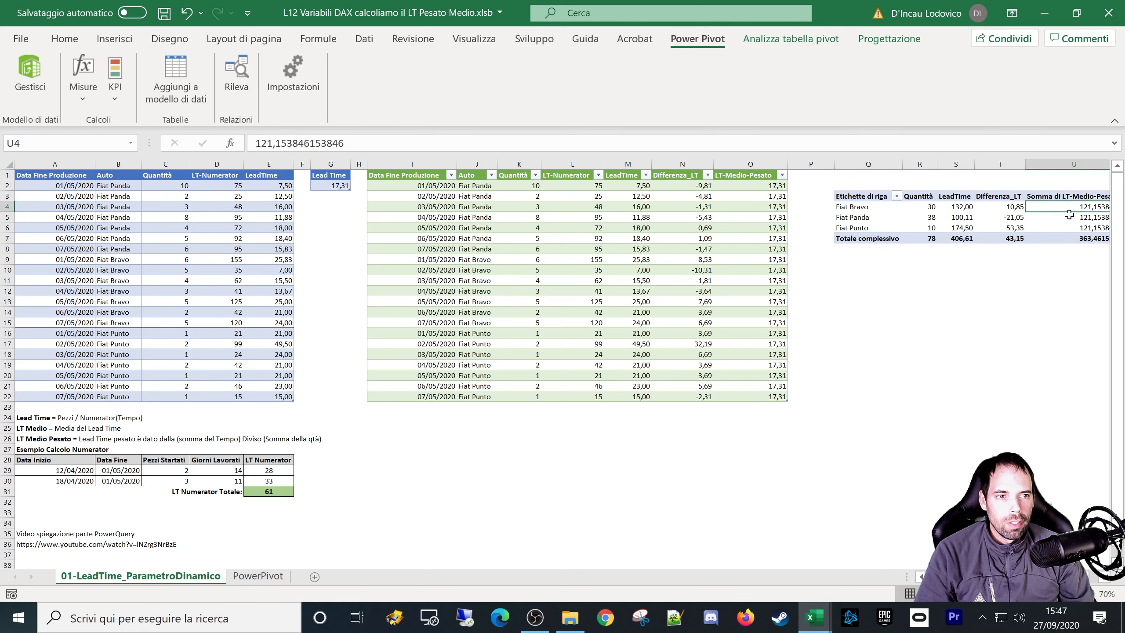
click(1069, 217)
click(1068, 228)
drag(775, 186, 773, 398)
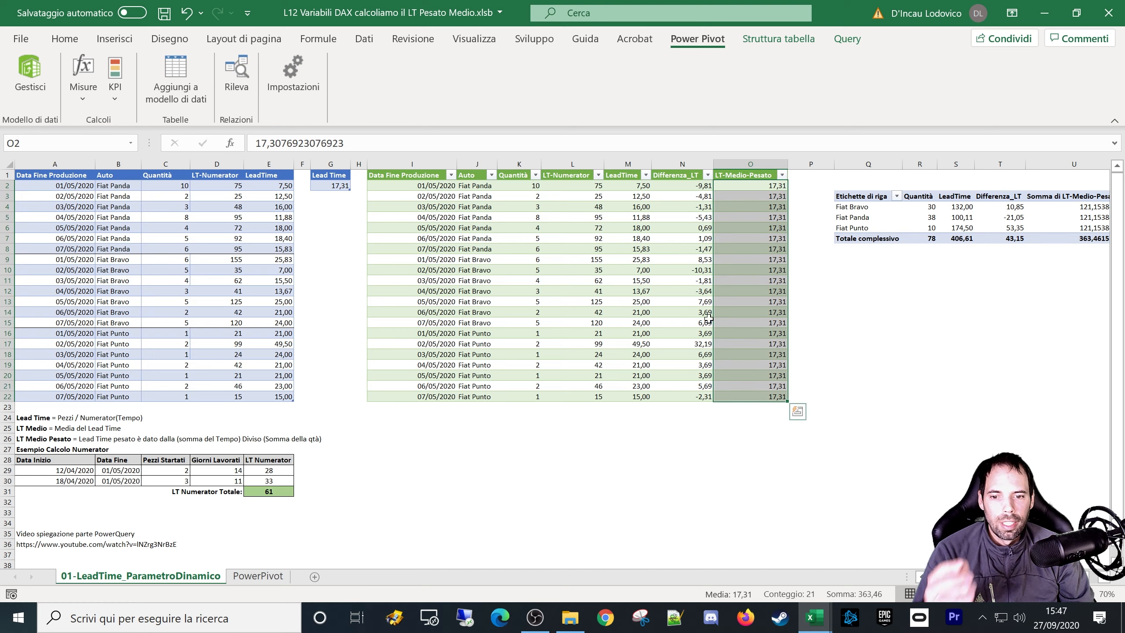
Move the Auto field from the filters to the rows of the PowerPivot sheet's pivot table and hide the field list.
click(258, 576)
right_click(770, 242)
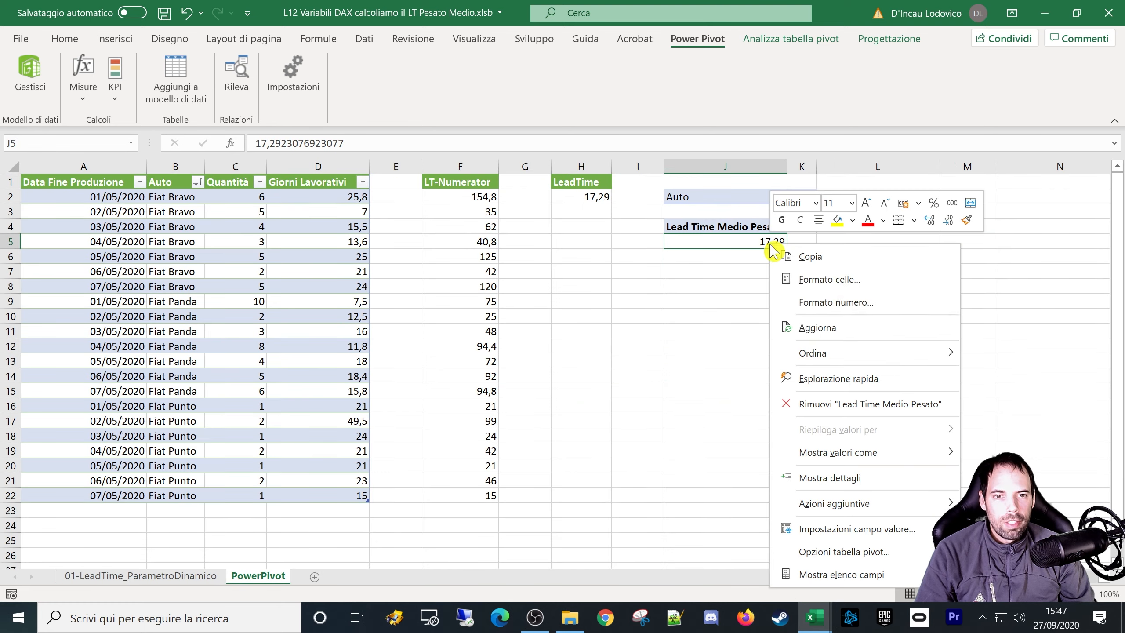
click(842, 572)
drag(912, 437, 919, 514)
mouse_move(764, 576)
mouse_down()
mouse_move(793, 576)
mouse_move(783, 576)
mouse_up()
click(635, 245)
click(1109, 174)
Examine the Lead Time Medio Pesato of each car in the pivot table against the complete source table.
click(706, 258)
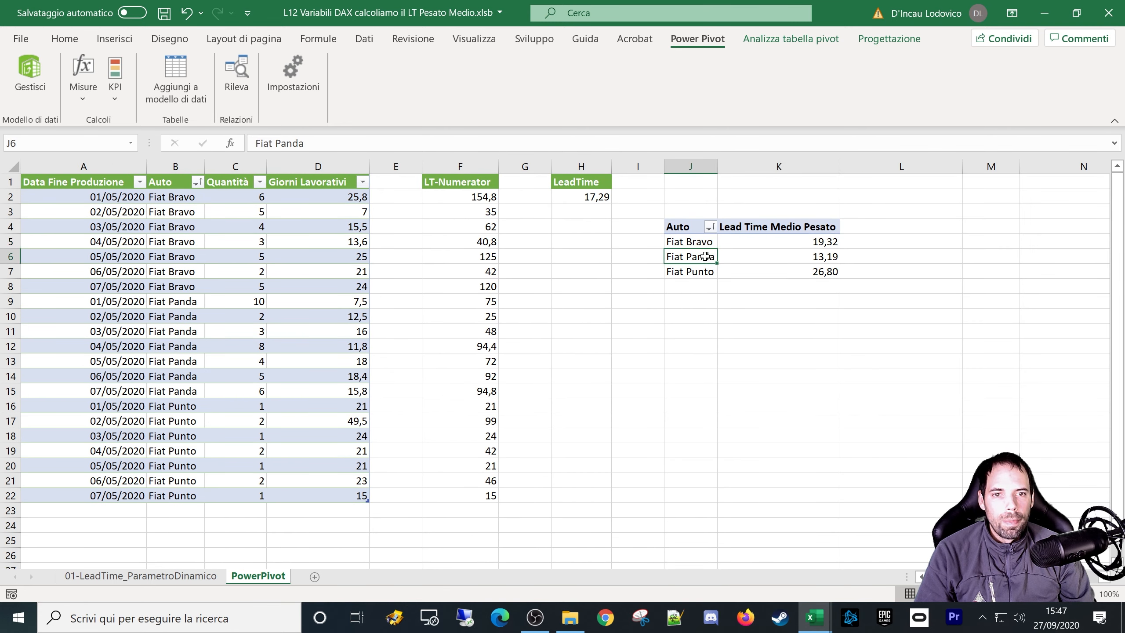
click(789, 241)
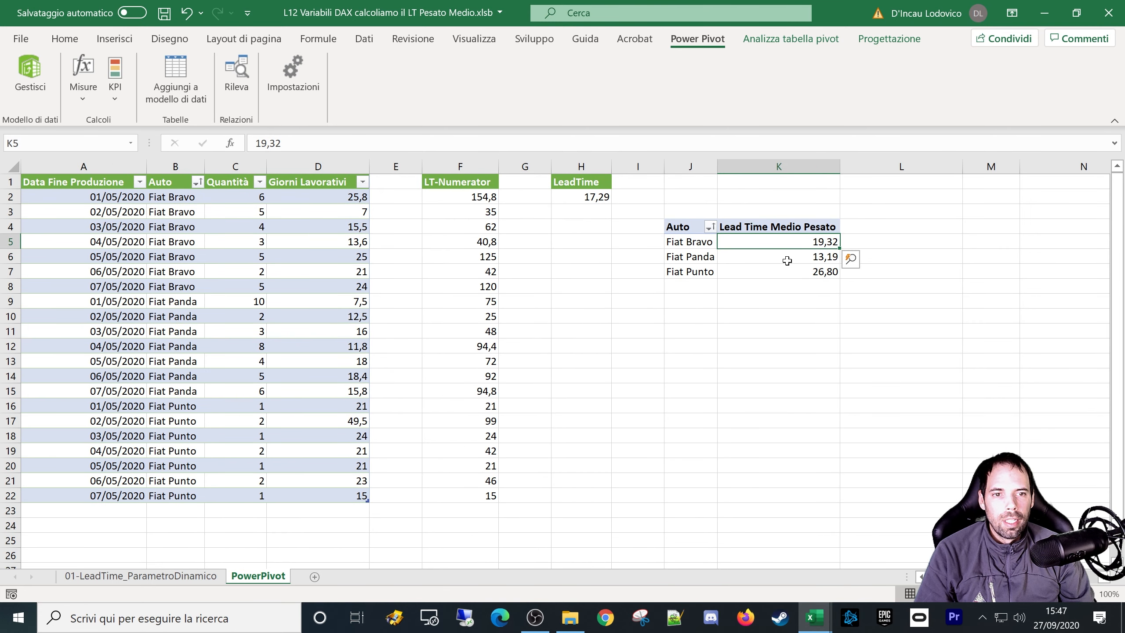
drag(106, 196, 326, 494)
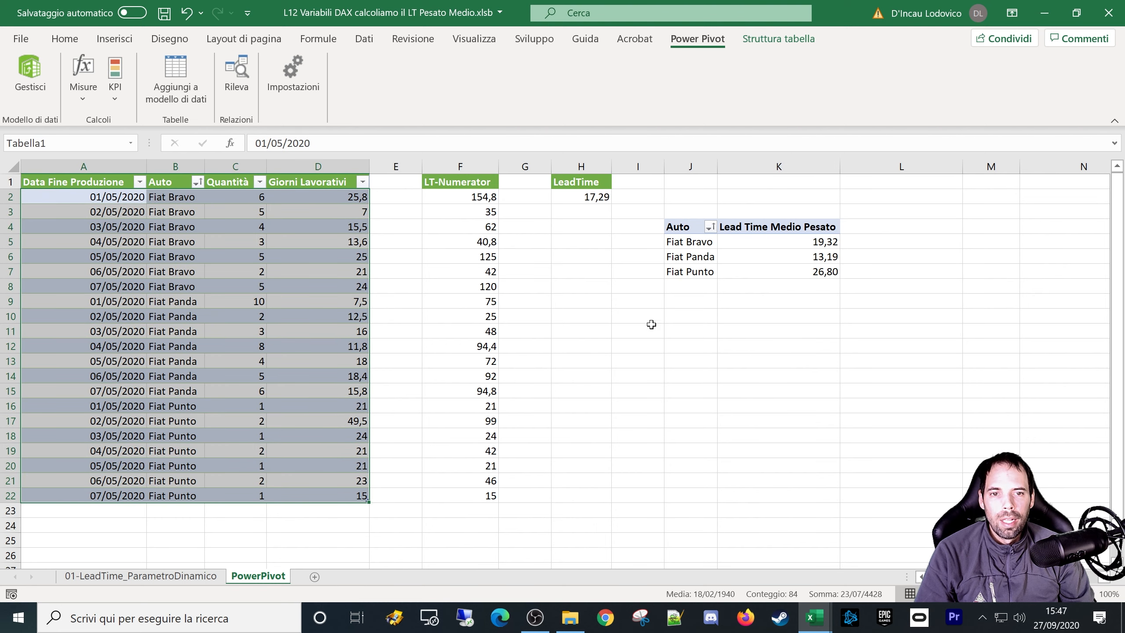
click(693, 243)
Examine the source table's Quantità and Giorni Lavorativi values grouped by Fiat Bravo, Fiat Panda and Fiat Punto.
drag(159, 195, 250, 393)
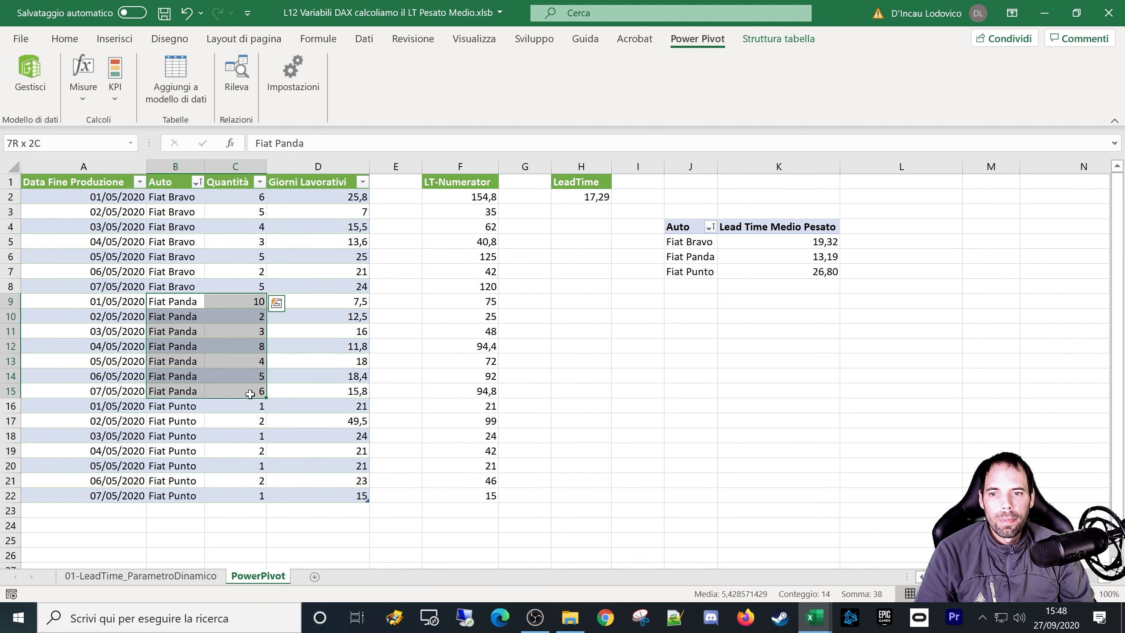
drag(176, 410, 235, 497)
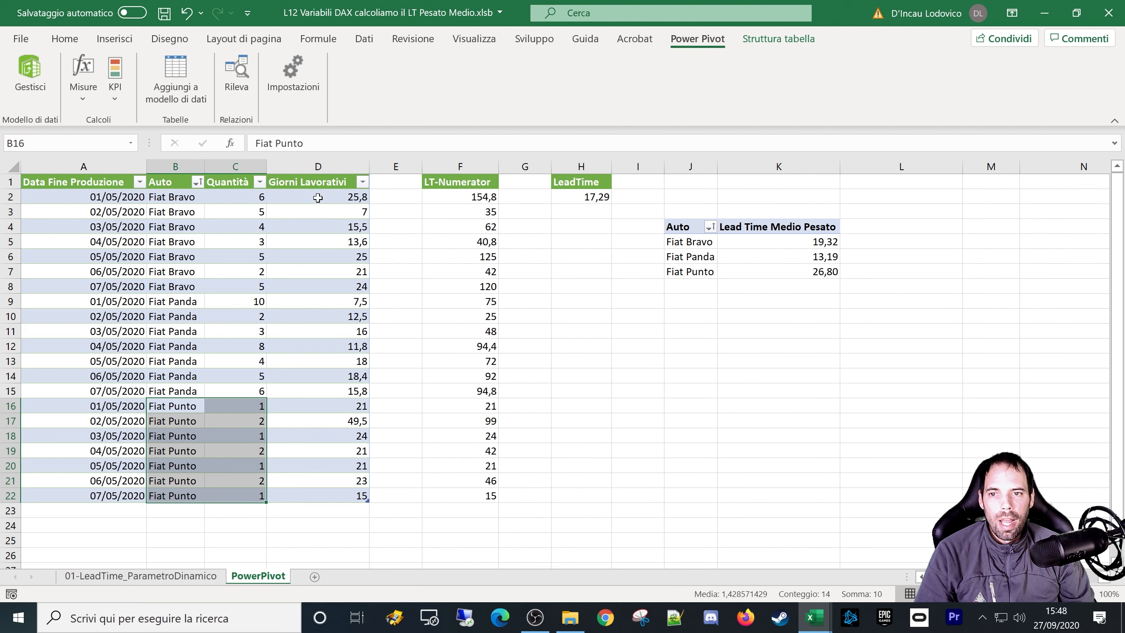
drag(318, 198, 311, 286)
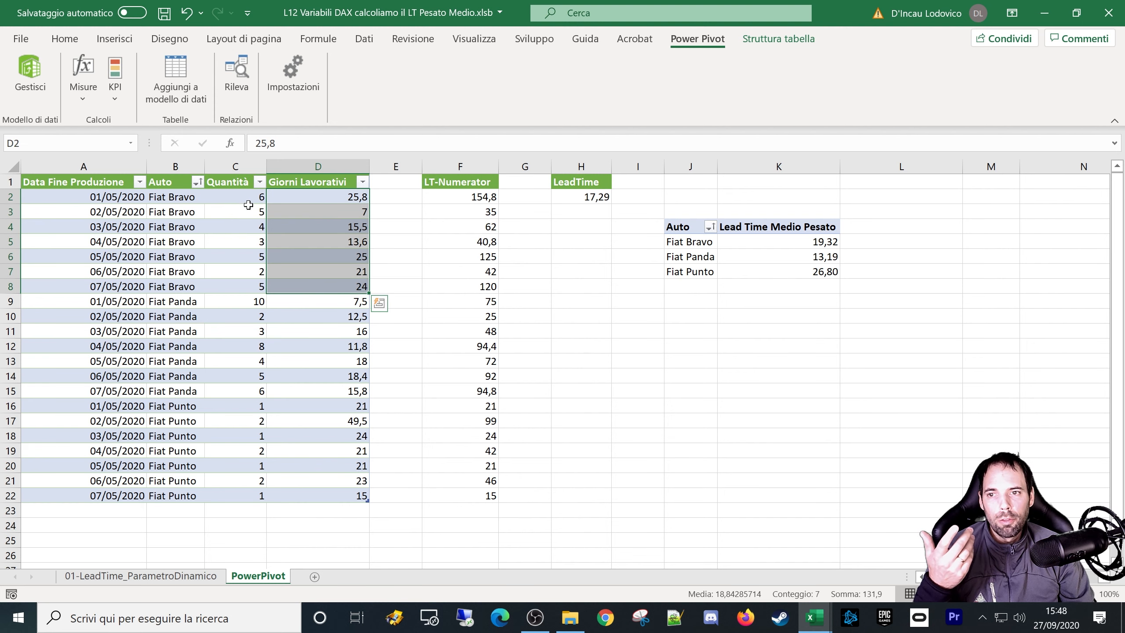
click(241, 198)
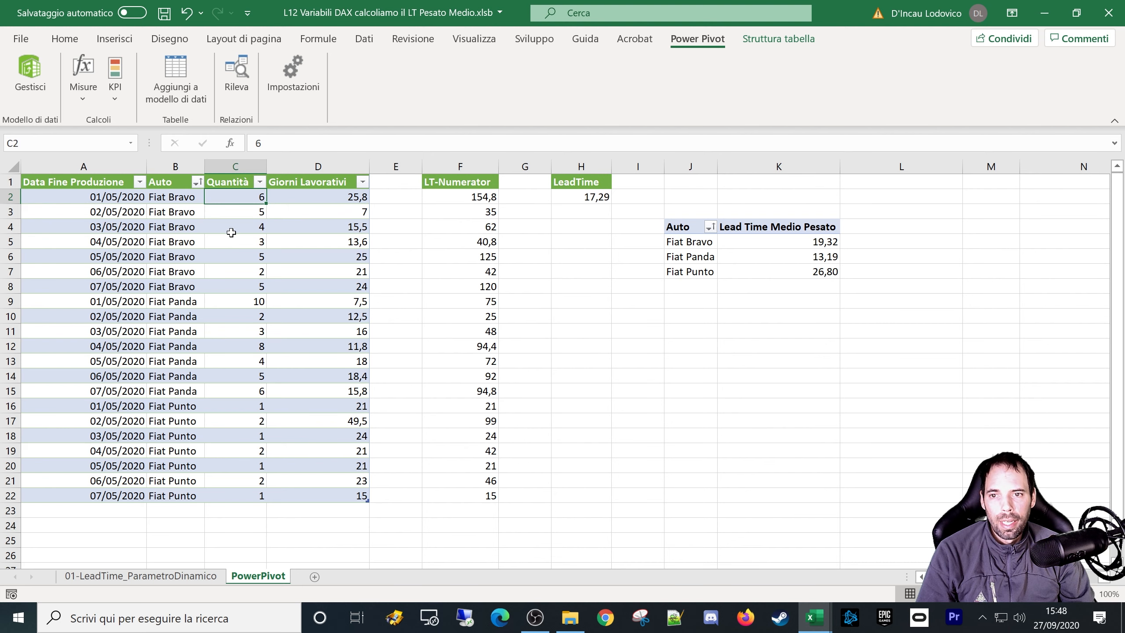
Add Giorni Lavorativi to the pivot table's rows beneath Auto and hide the field list.
click(784, 256)
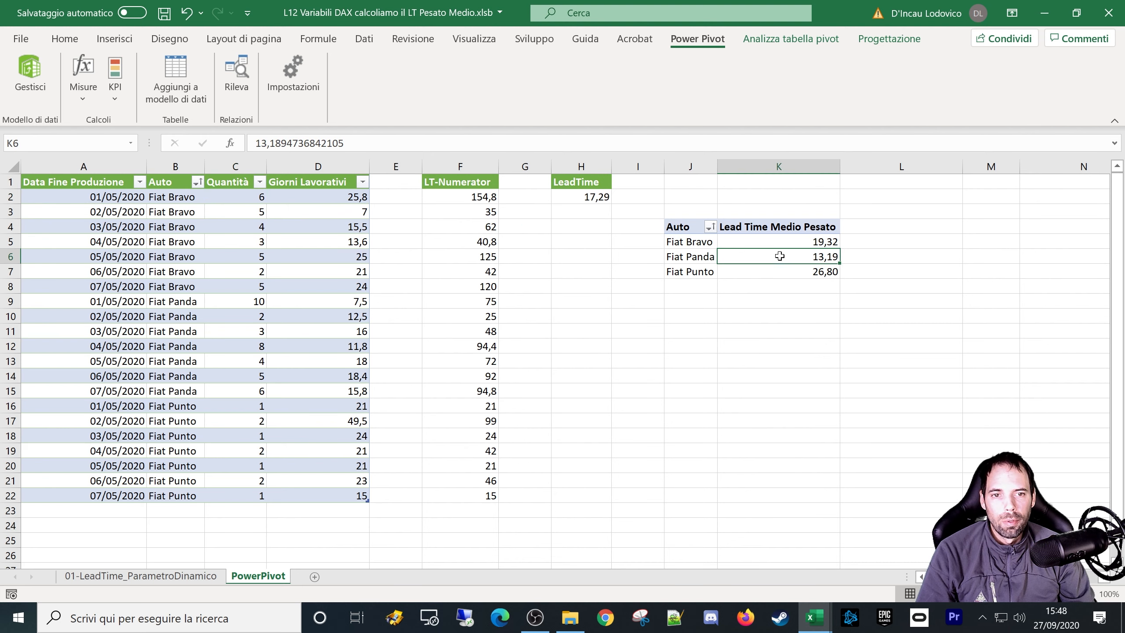
right_click(735, 256)
click(792, 583)
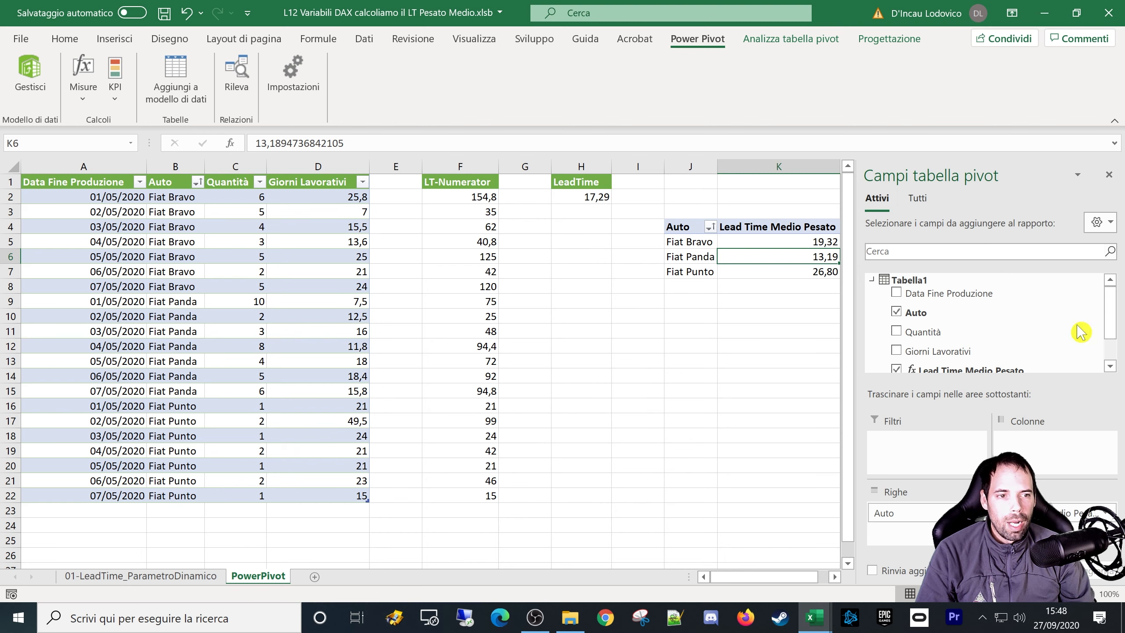
drag(1110, 316, 1110, 334)
drag(959, 322, 908, 538)
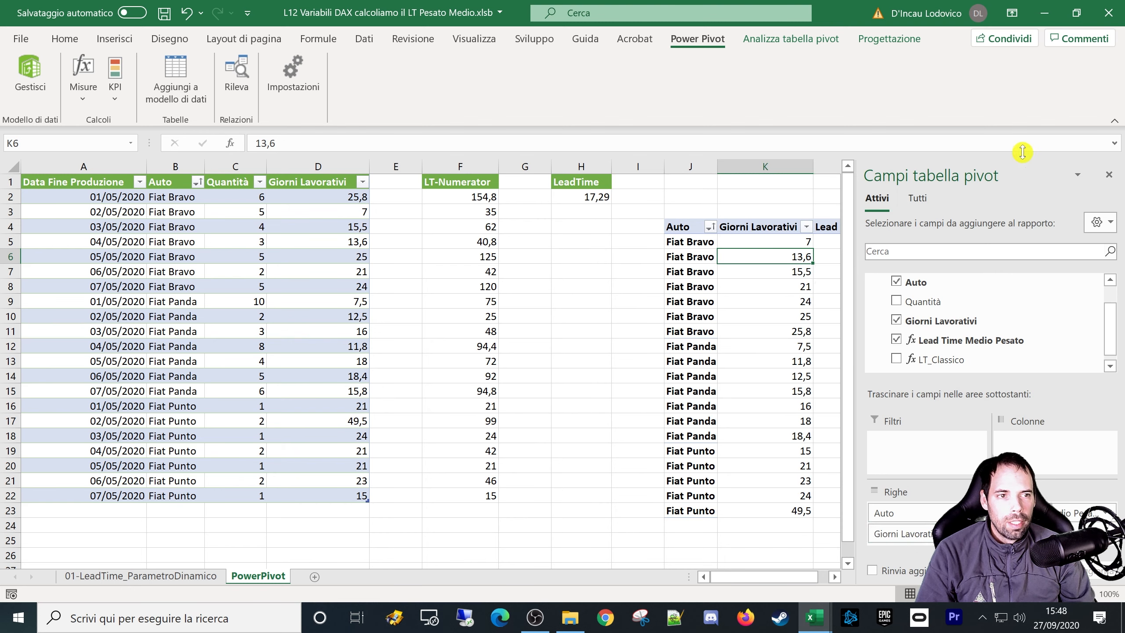
click(1109, 174)
Compare the pivot table's Lead Time Medio Pesato for each Giorni Lavorativi row with the source table's Giorni Lavorativi column.
click(768, 272)
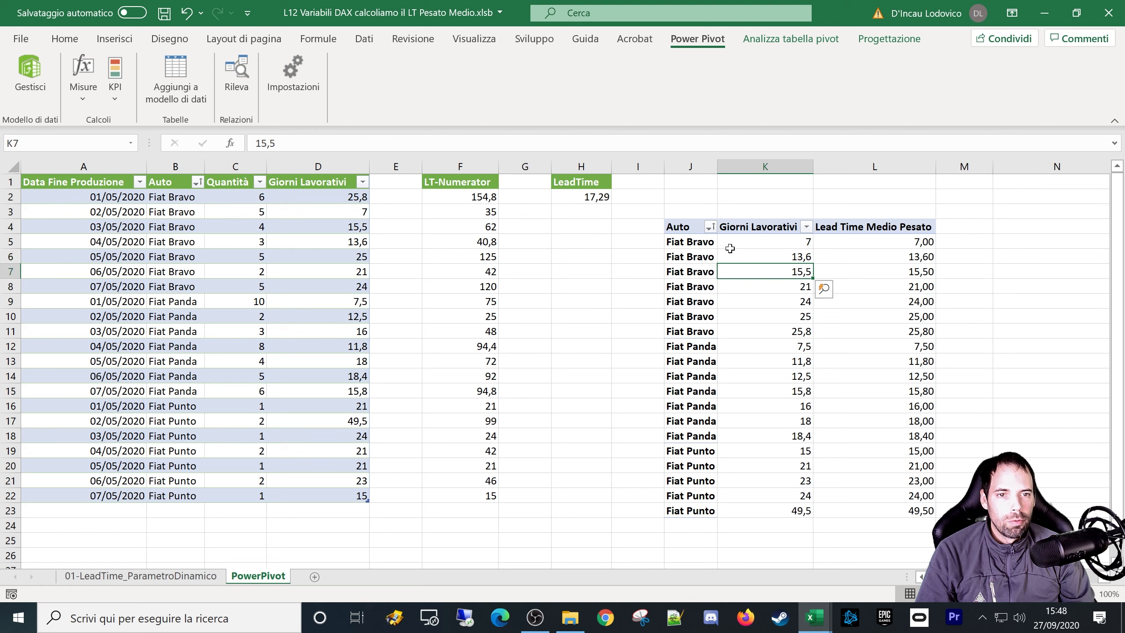
click(709, 243)
drag(895, 241, 895, 511)
drag(339, 197, 361, 496)
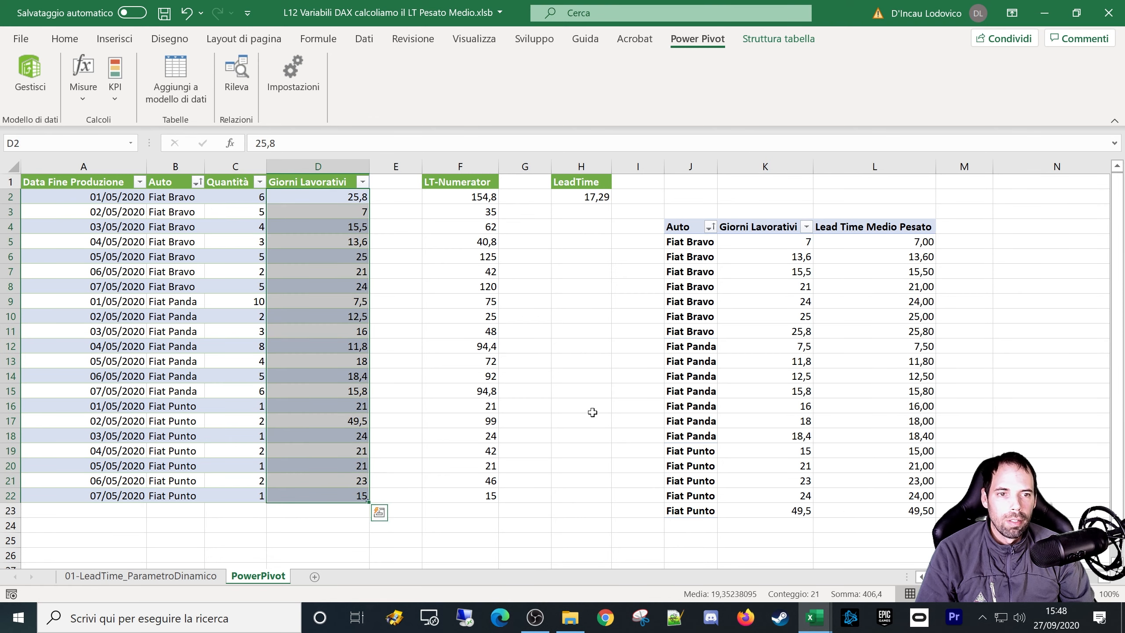
drag(882, 332, 879, 322)
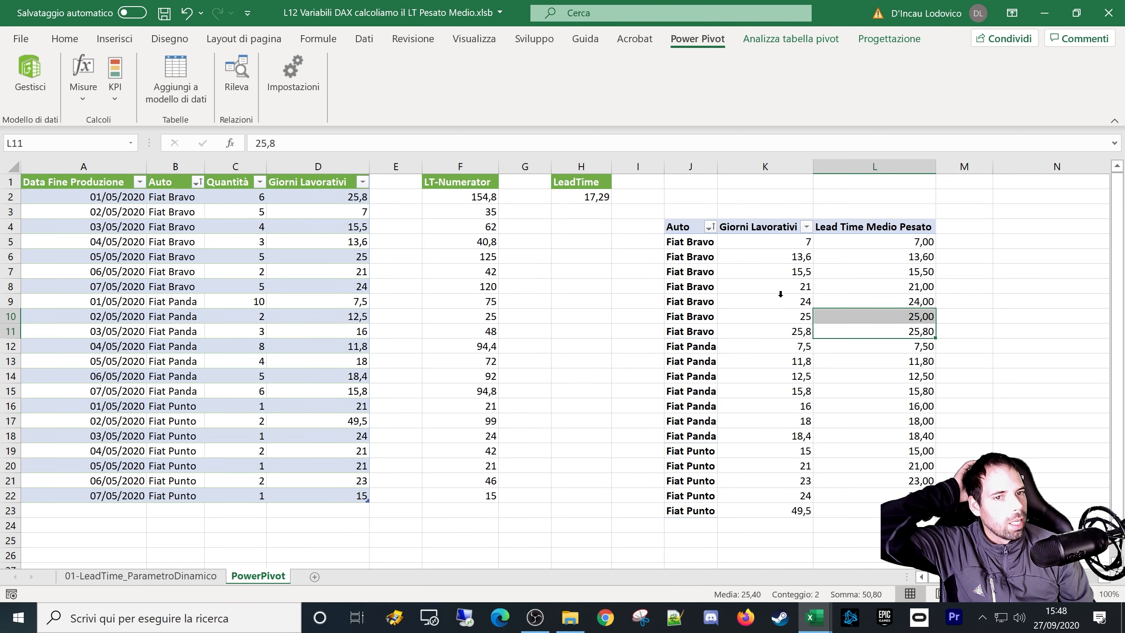
Remove Giorni Lavorativi from the pivot table's rows, keeping only Auto, and hide the field list.
click(753, 272)
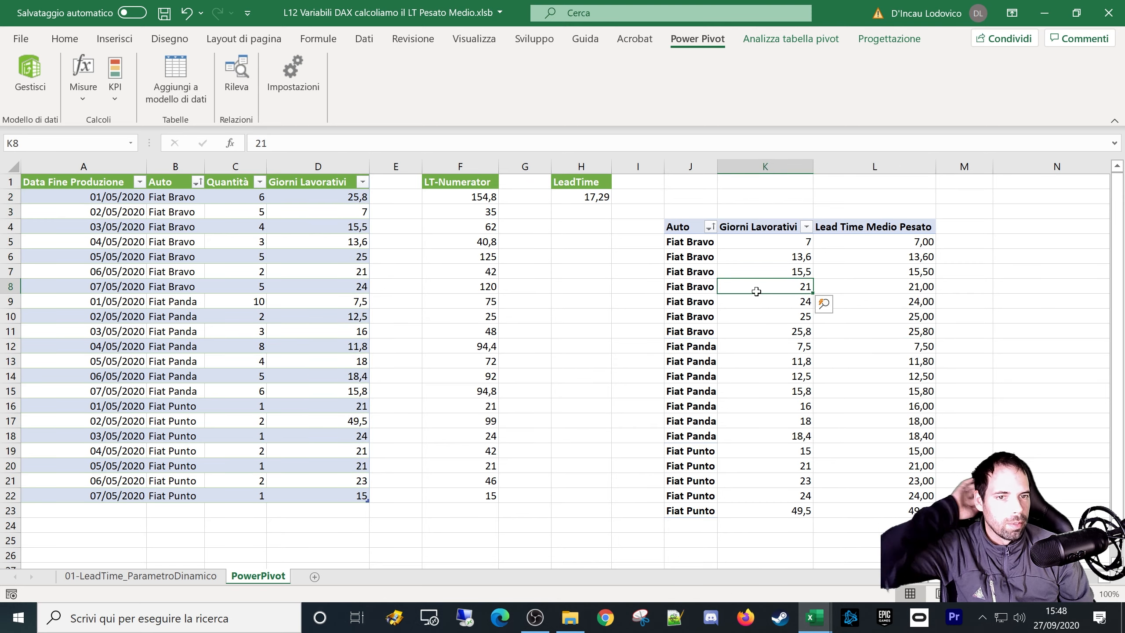
right_click(753, 272)
click(812, 588)
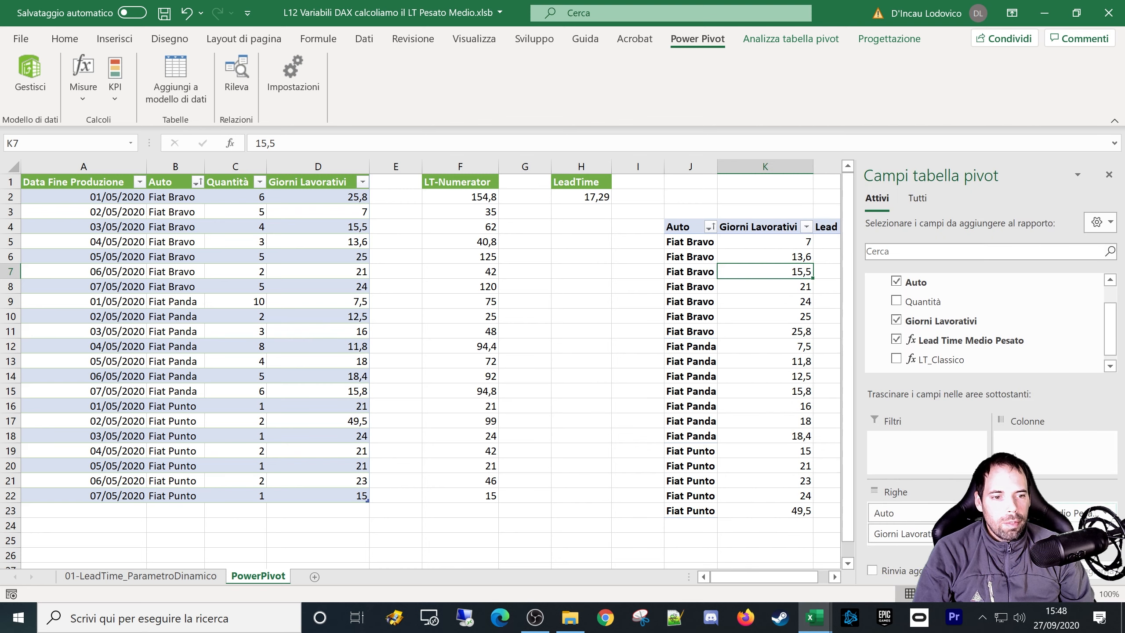
click(896, 320)
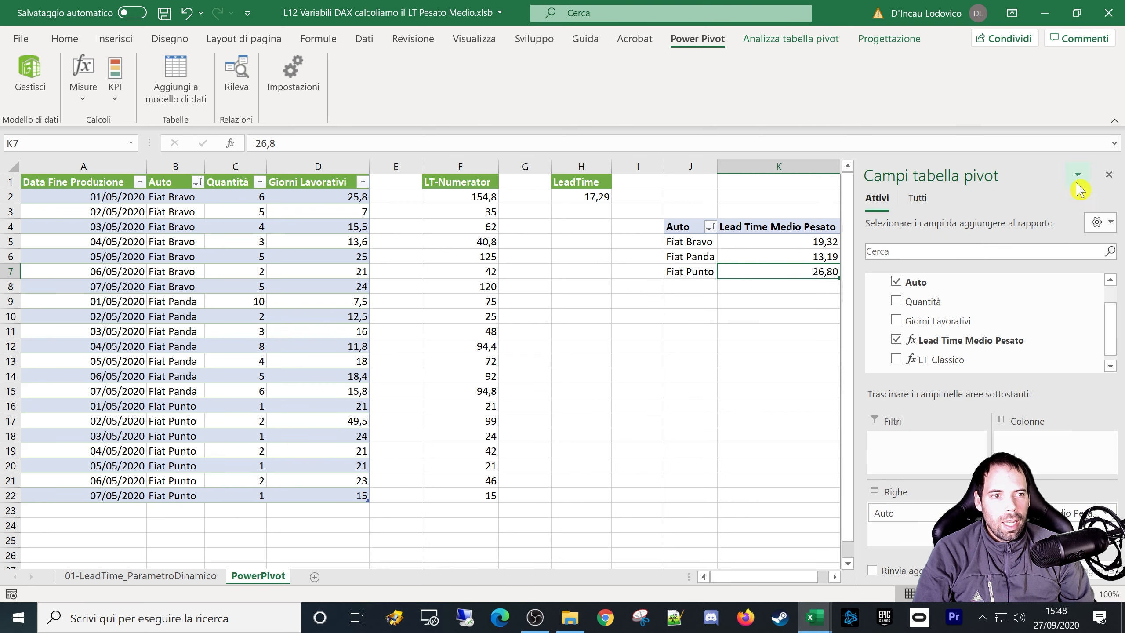
click(1109, 174)
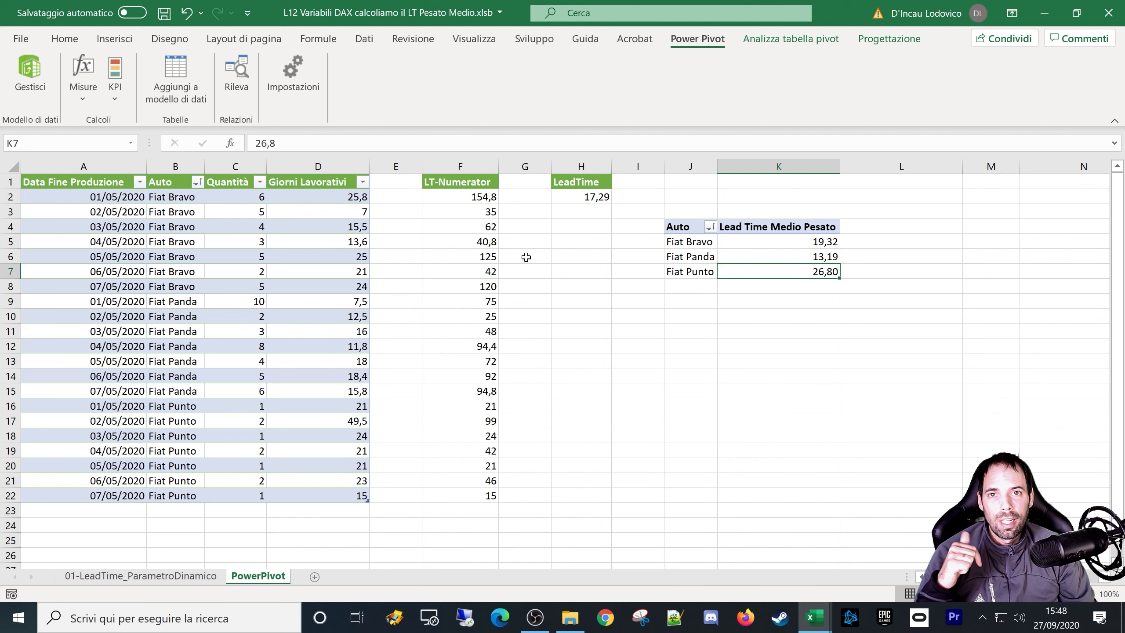
click(264, 270)
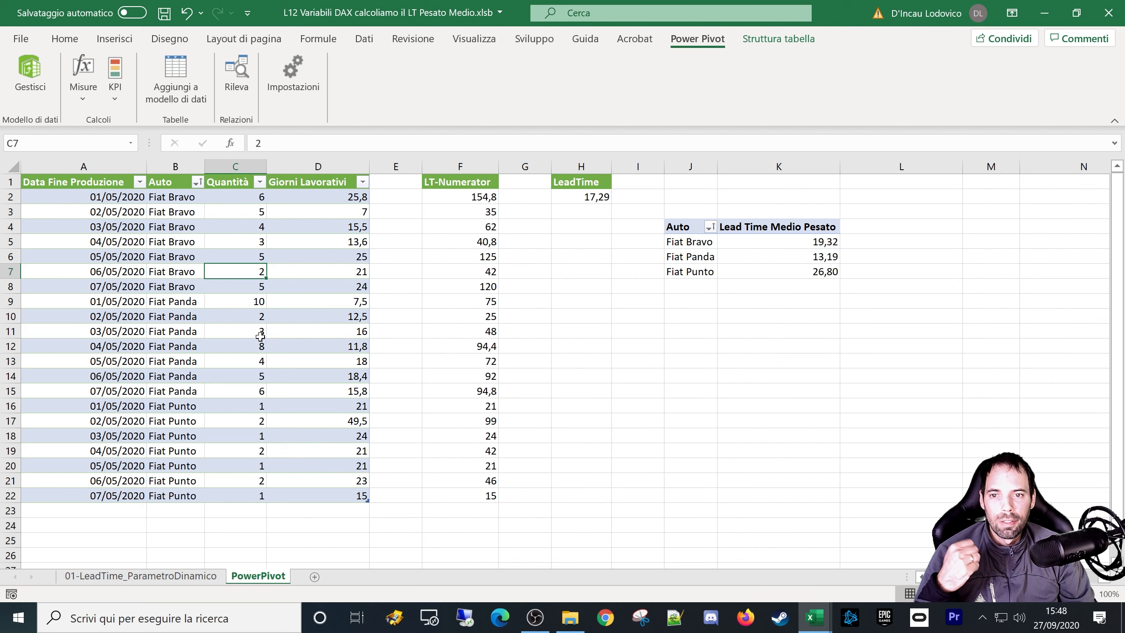